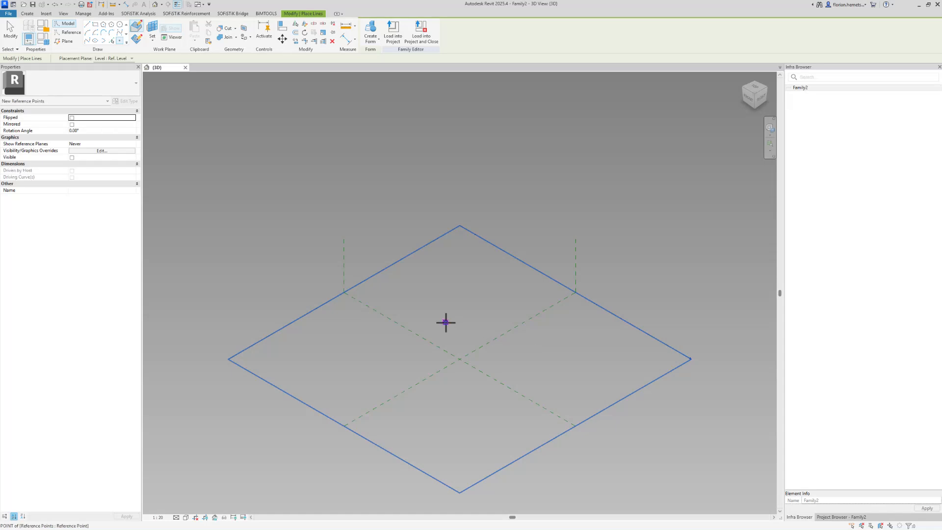
Finish placing the reference point at the centre of the Ref. Level plane.
{"action": "key", "text": "Escape"}
{"action": "key", "text": "Escape"}
Align the reference point onto the Center Left/Right and Center Front/Back reference planes.
{"action": "left_click", "coordinate": [280, 29]}
{"action": "left_click", "coordinate": [436, 346]}
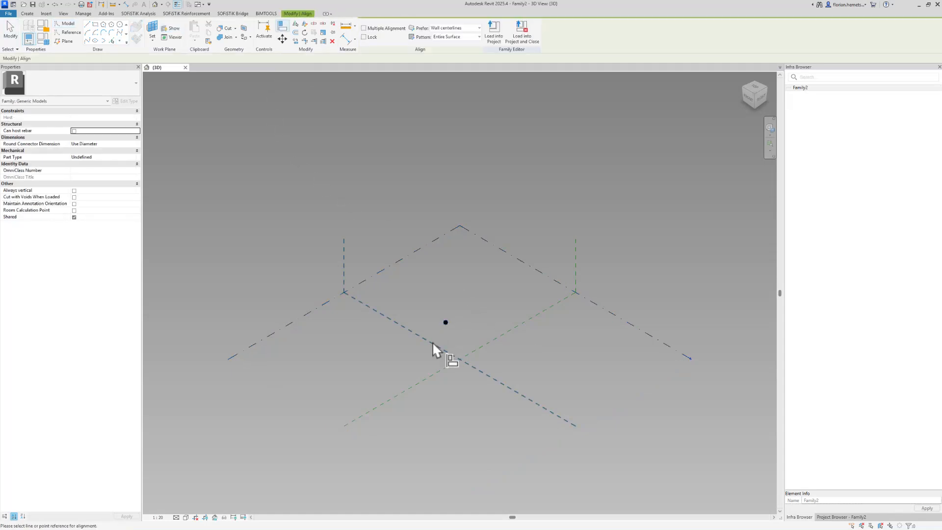
{"action": "left_click", "coordinate": [445, 323]}
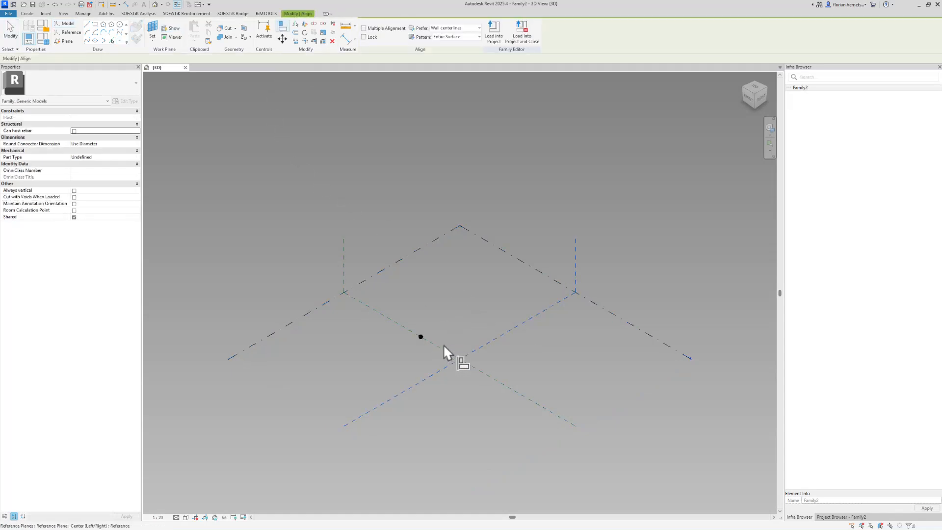
{"action": "left_click", "coordinate": [423, 336]}
{"action": "key", "text": "Escape"}
{"action": "key", "text": "Escape"}
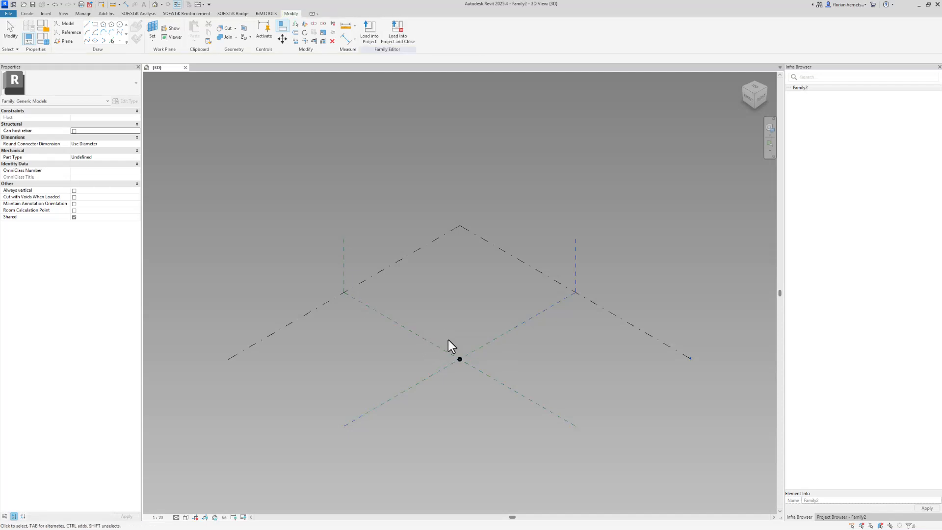
Turn the centred reference point into adaptive point 1.
{"action": "left_click", "coordinate": [460, 359]}
{"action": "left_click", "coordinate": [408, 39]}
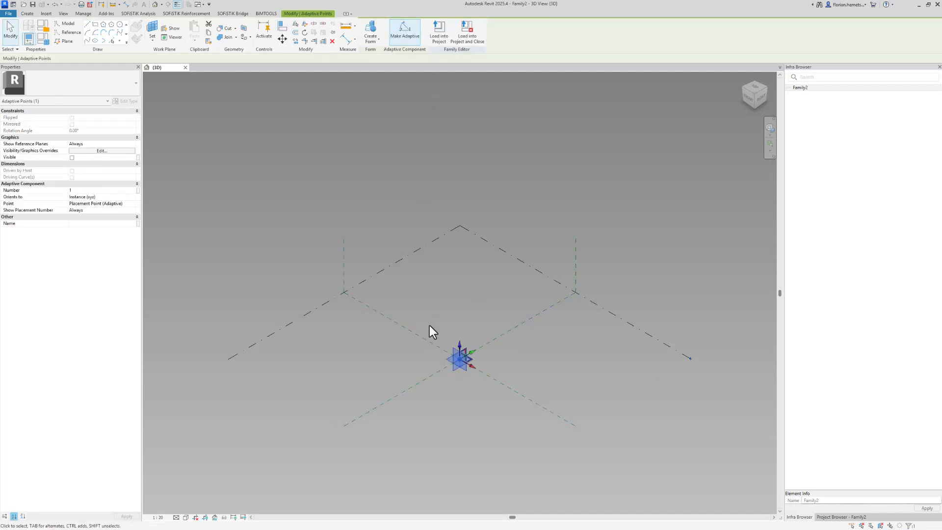
{"action": "middle_click_drag", "start_coordinate": [428, 325], "coordinate": [700, 343], "text": "shift"}
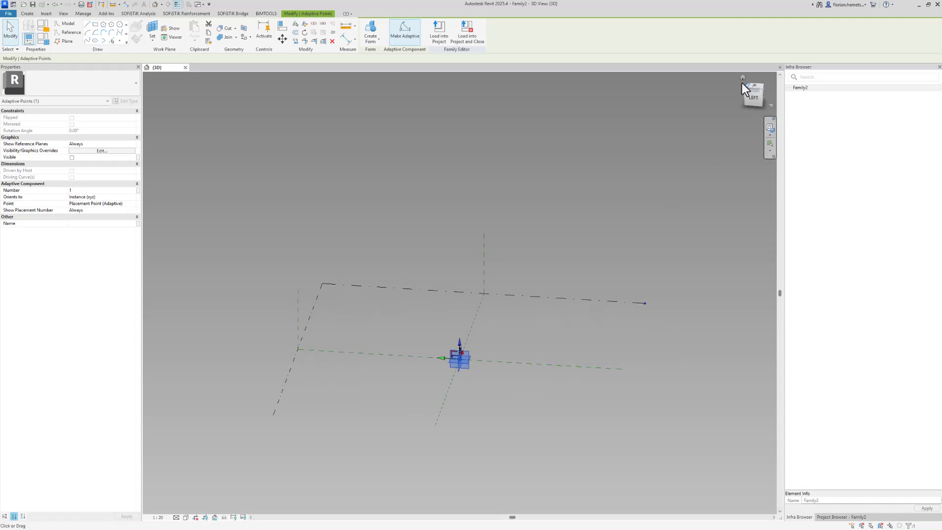
{"action": "middle_click_drag", "start_coordinate": [445, 436], "coordinate": [441, 444], "text": "shift"}
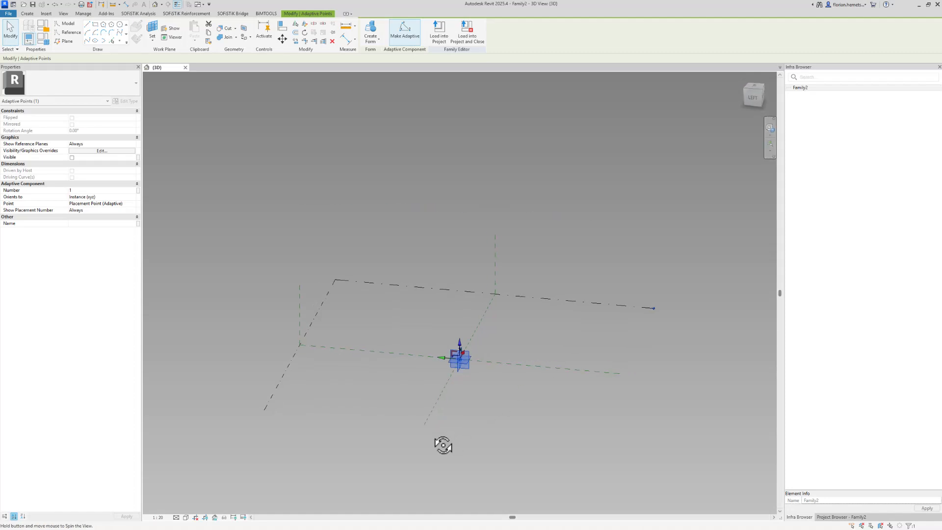
Deselect the adaptive point and choose a different work plane for placement.
{"action": "left_click", "coordinate": [438, 330]}
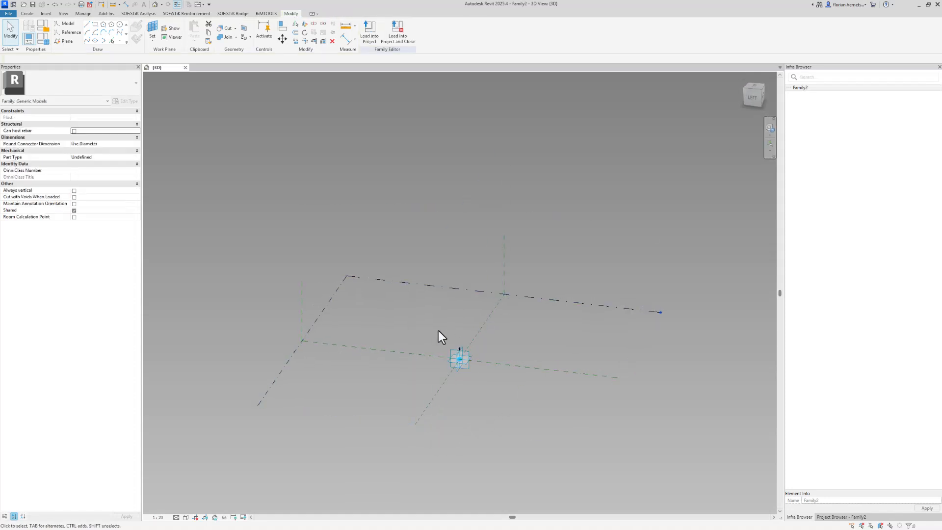
{"action": "left_click", "coordinate": [152, 30]}
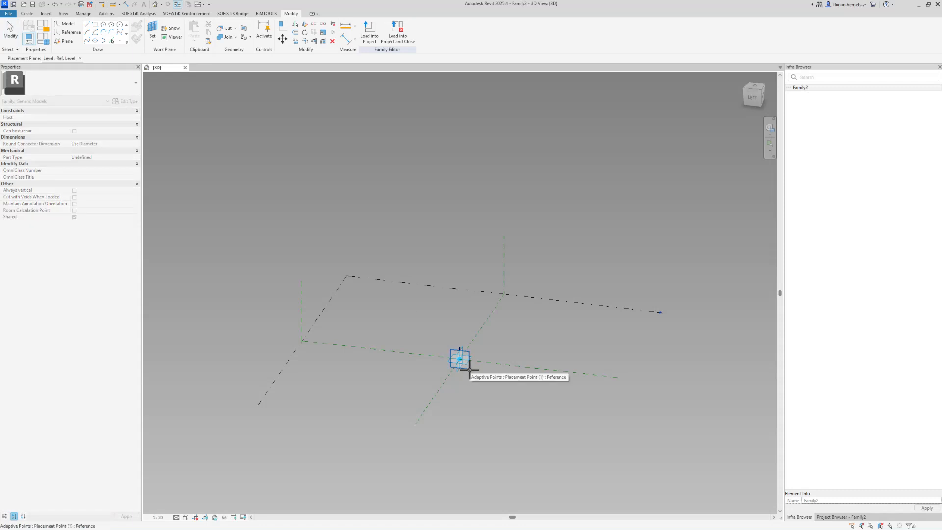
{"action": "middle_click_drag", "start_coordinate": [469, 369], "coordinate": [448, 398], "text": "shift"}
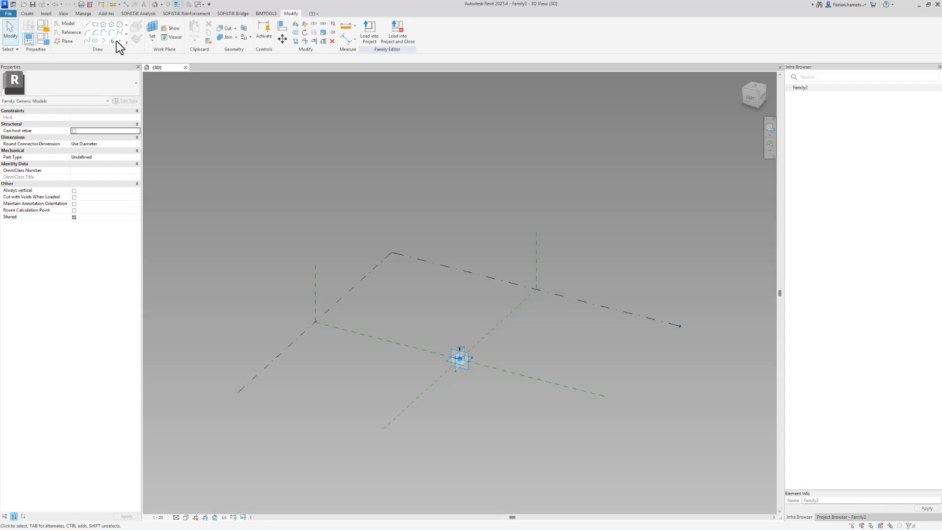
Place a new reference point hosted on the adaptive point's plane.
{"action": "left_click", "coordinate": [119, 41]}
{"action": "left_click", "coordinate": [415, 319]}
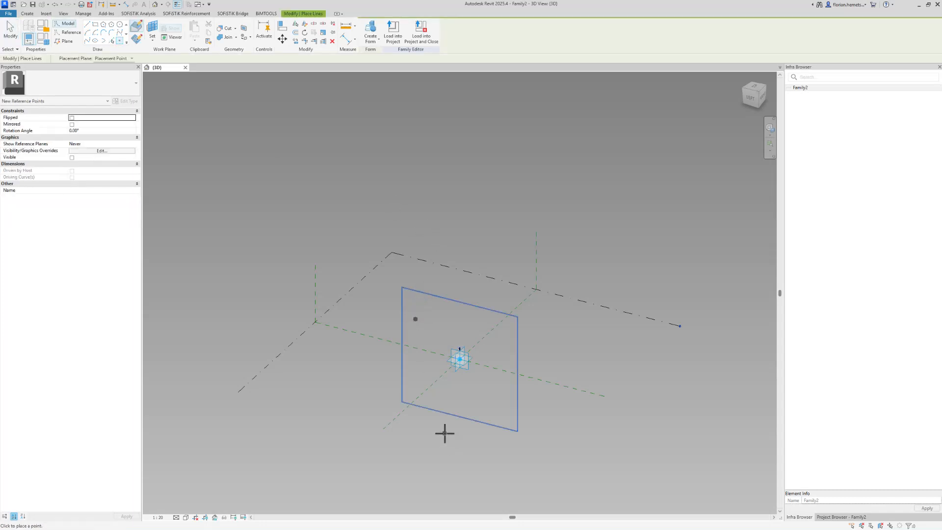
{"action": "scroll", "coordinate": [444, 427], "scroll_direction": "up", "scroll_amount": 3}
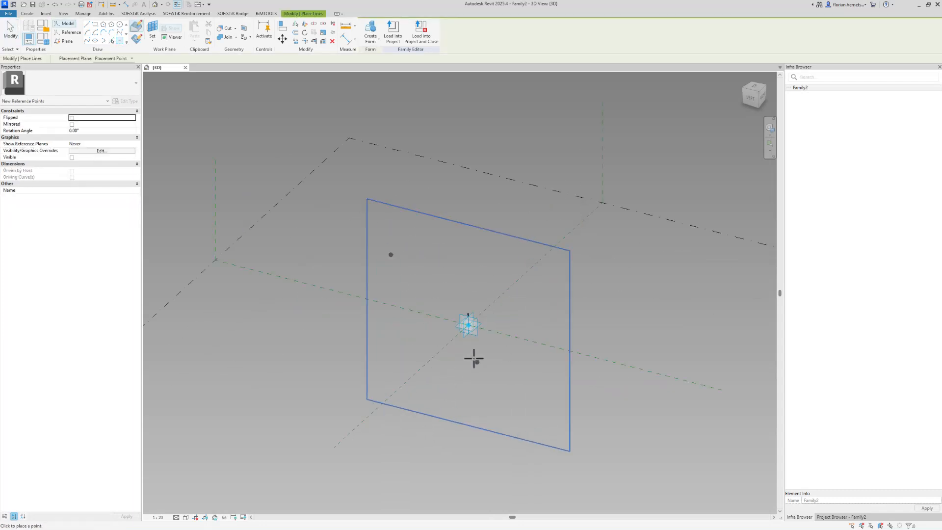
{"action": "key", "text": "Escape"}
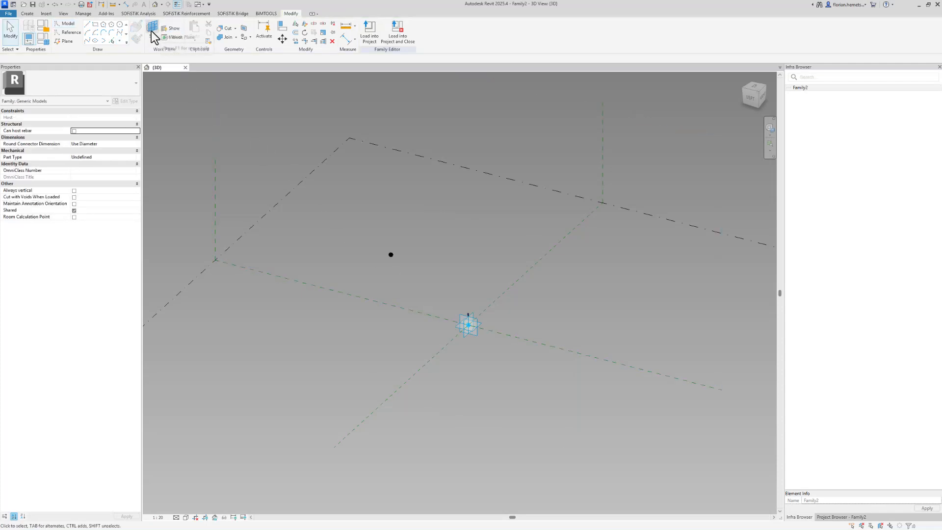
Add horizontal and vertical aligned dimensions between the adaptive point and the new point.
{"action": "left_click", "coordinate": [127, 5]}
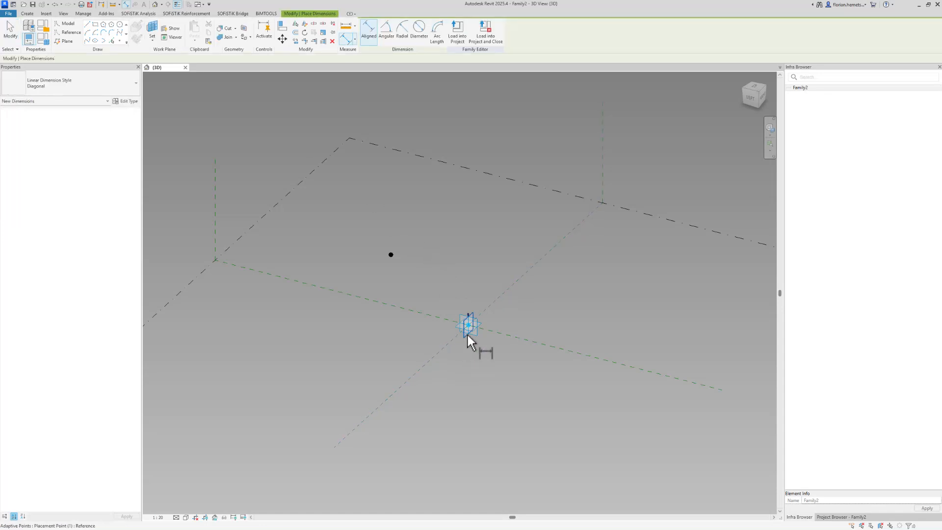
{"action": "left_click", "coordinate": [467, 333]}
{"action": "left_click", "coordinate": [391, 255]}
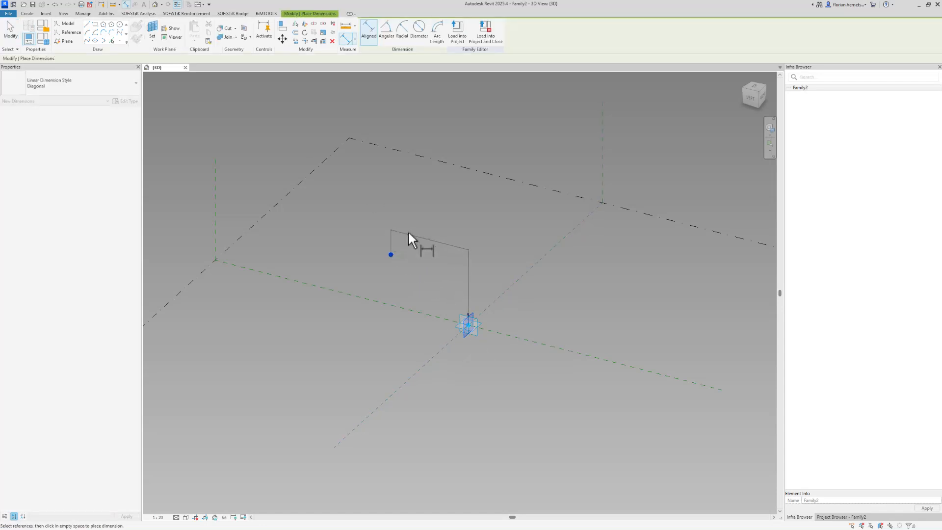
{"action": "left_click", "coordinate": [410, 225]}
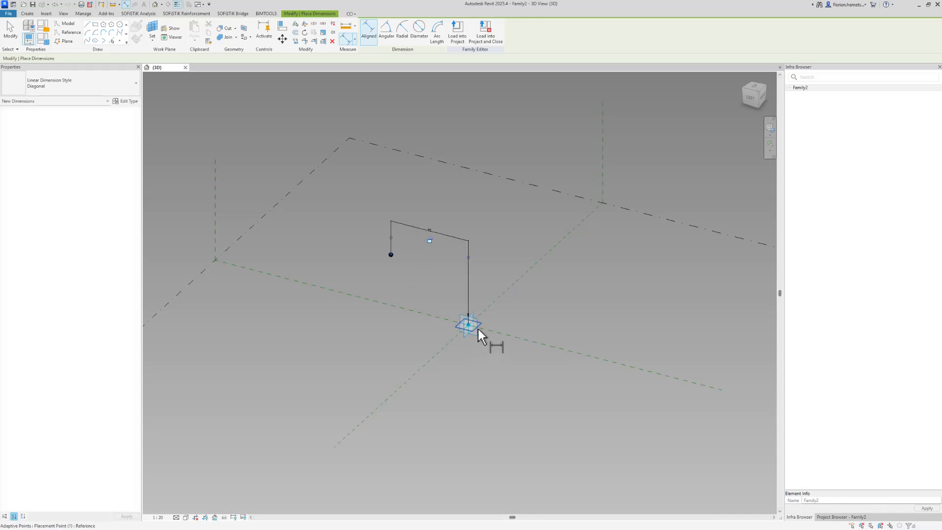
{"action": "left_click", "coordinate": [478, 326]}
{"action": "left_click", "coordinate": [390, 255]}
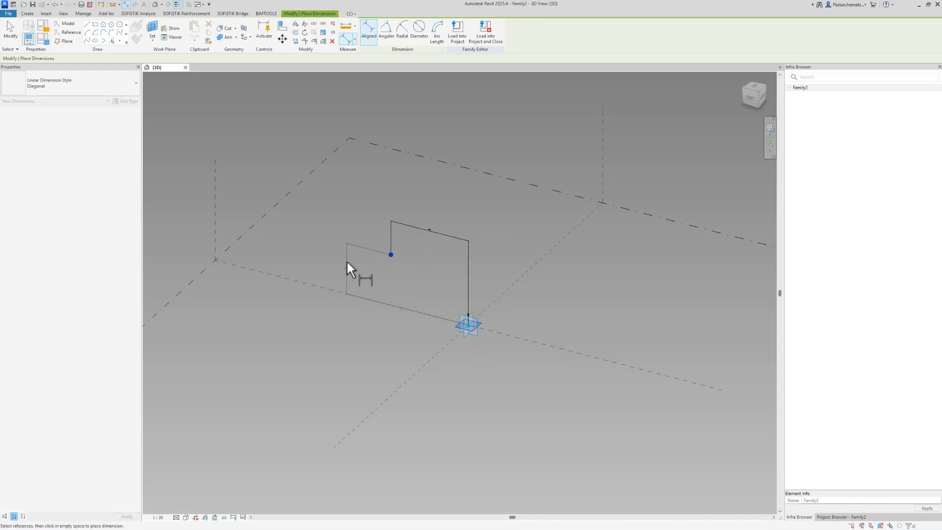
{"action": "left_click", "coordinate": [347, 260]}
{"action": "key", "text": "Escape"}
{"action": "key", "text": "Escape"}
Set the horizontal dimension from the hosted point to 4000.
{"action": "scroll", "coordinate": [384, 278], "scroll_direction": "up", "scroll_amount": 3}
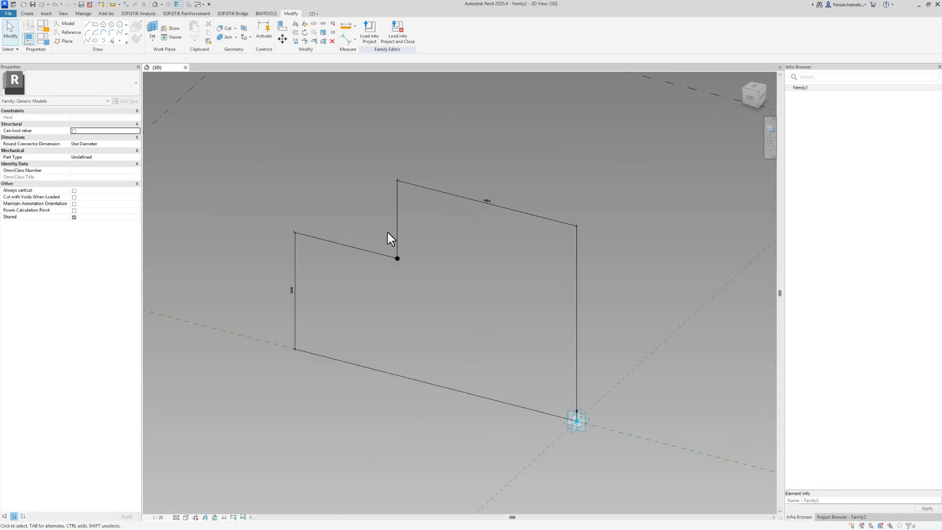
{"action": "scroll", "coordinate": [388, 235], "scroll_direction": "up", "scroll_amount": 3}
{"action": "left_click", "coordinate": [405, 278]}
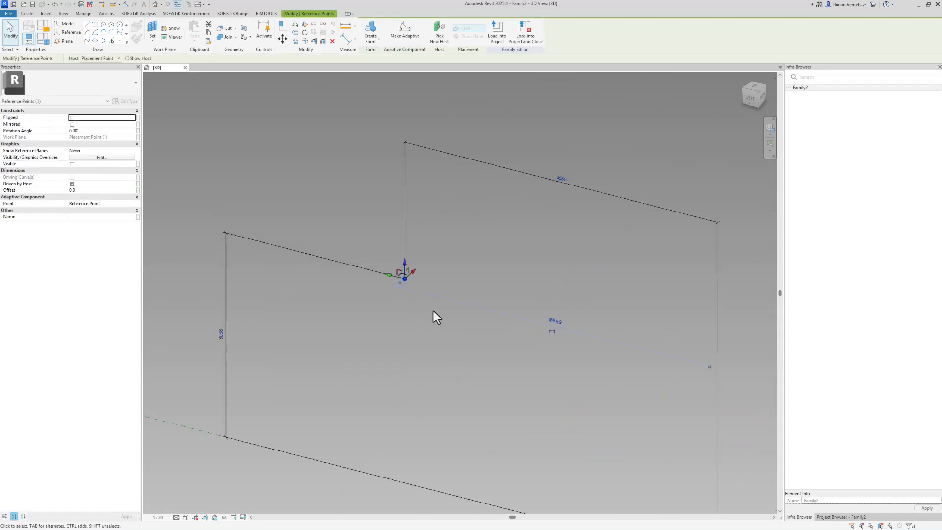
{"action": "left_click", "coordinate": [563, 179]}
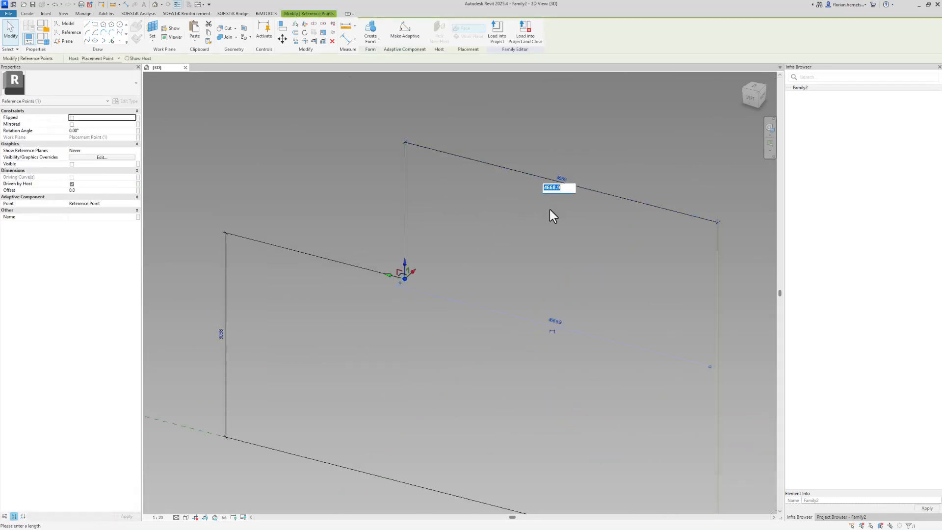
{"action": "type", "text": "4000"}
{"action": "key", "text": "Return"}
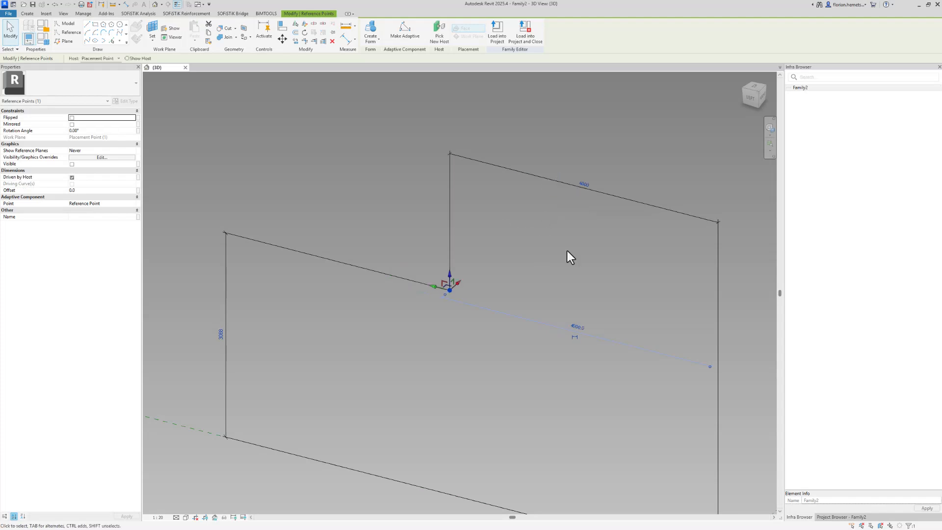
{"action": "left_click", "coordinate": [361, 200]}
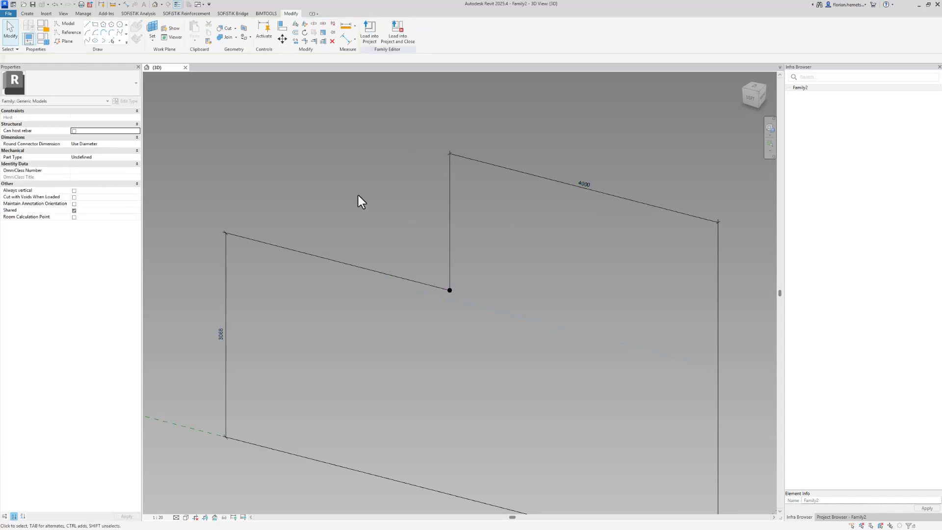
Create family type 'Type 1', then collapse the IFC Parameters and Constraints groups.
{"action": "left_click", "coordinate": [42, 44]}
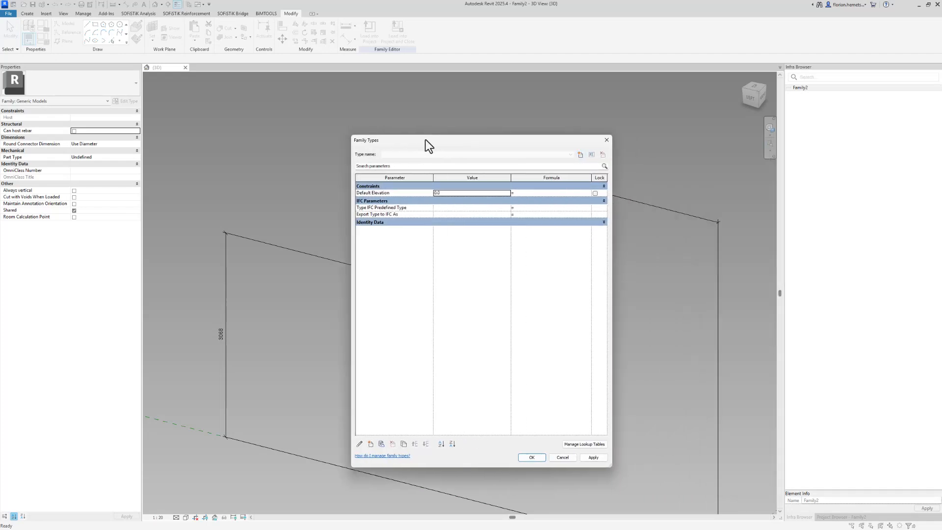
{"action": "left_click", "coordinate": [580, 154]}
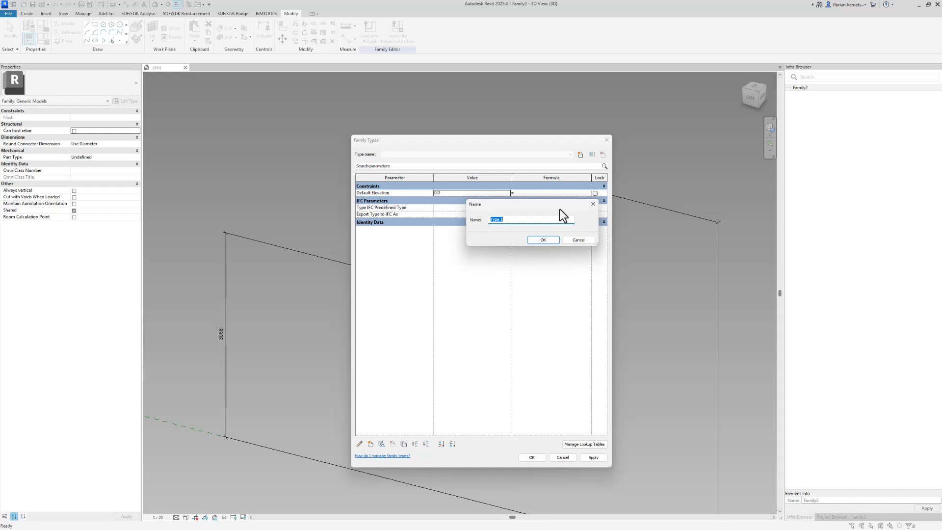
{"action": "left_click", "coordinate": [546, 242]}
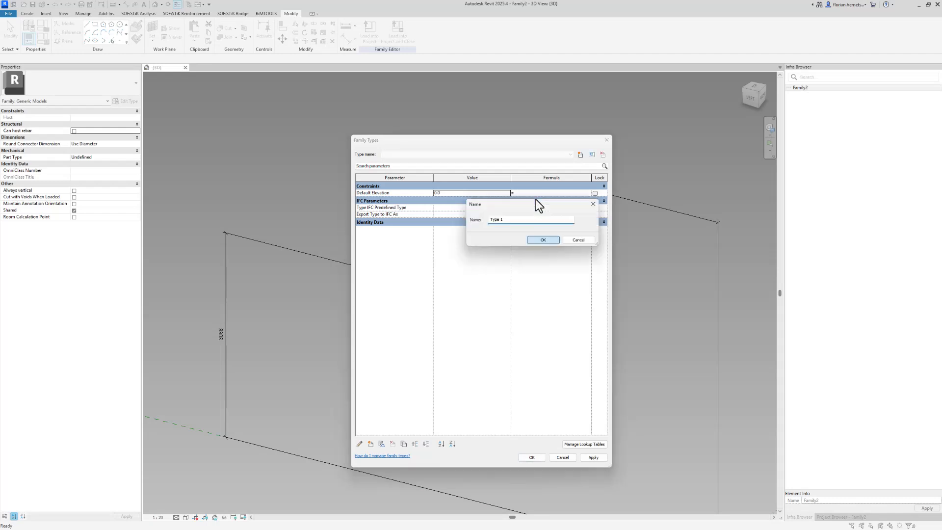
{"action": "left_click", "coordinate": [534, 200]}
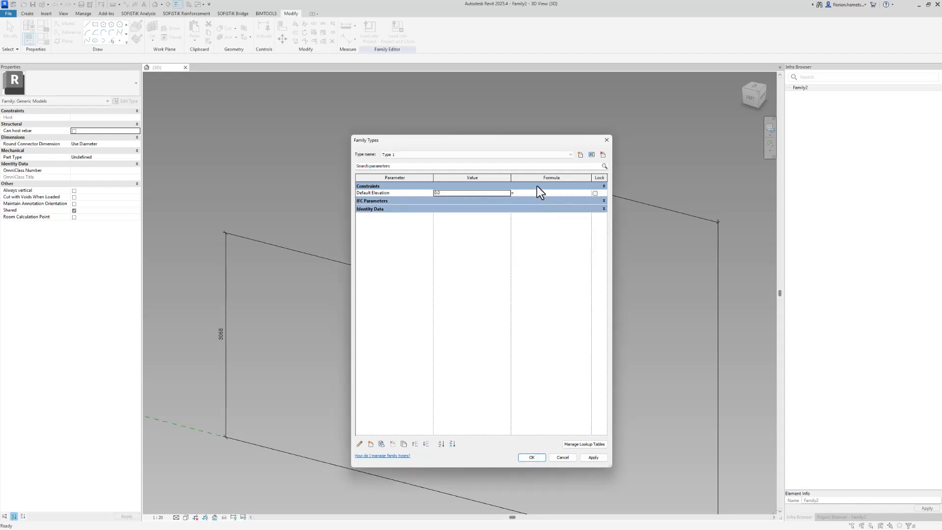
{"action": "left_click", "coordinate": [537, 186]}
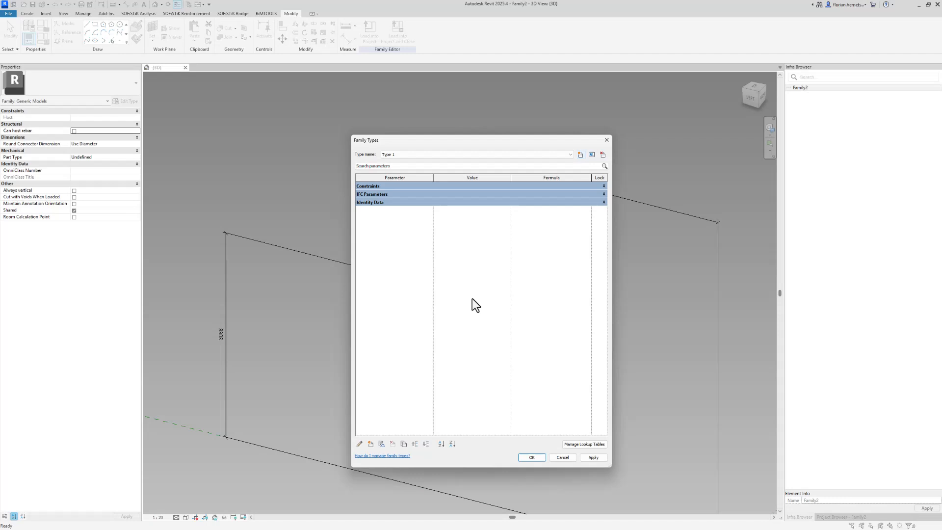
Add a 'Vertical' instance parameter of type Length.
{"action": "left_click", "coordinate": [372, 444]}
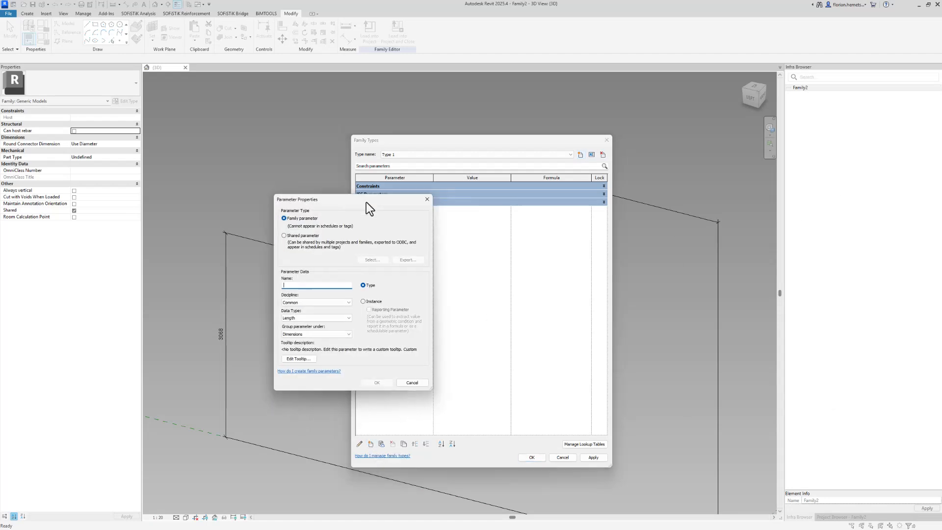
{"action": "type", "text": "Vertical"}
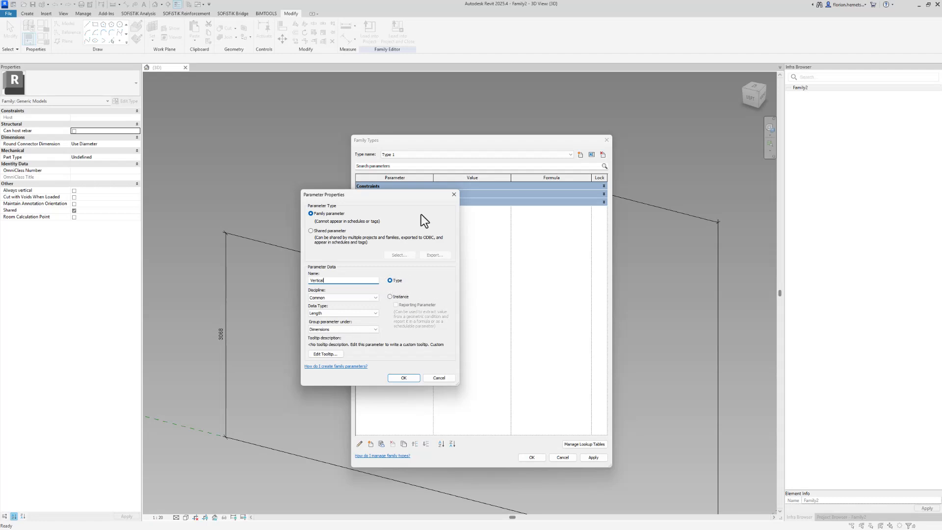
{"action": "left_click", "coordinate": [403, 297]}
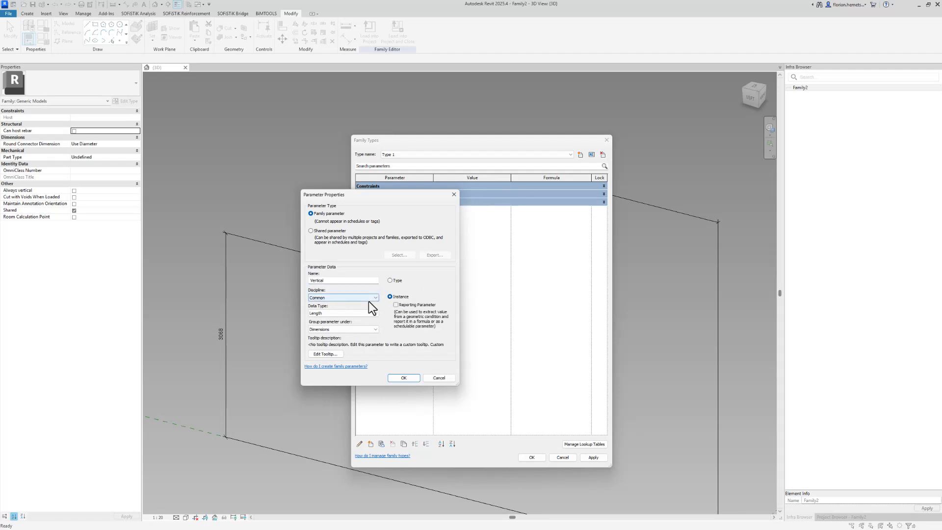
{"action": "left_click", "coordinate": [362, 314]}
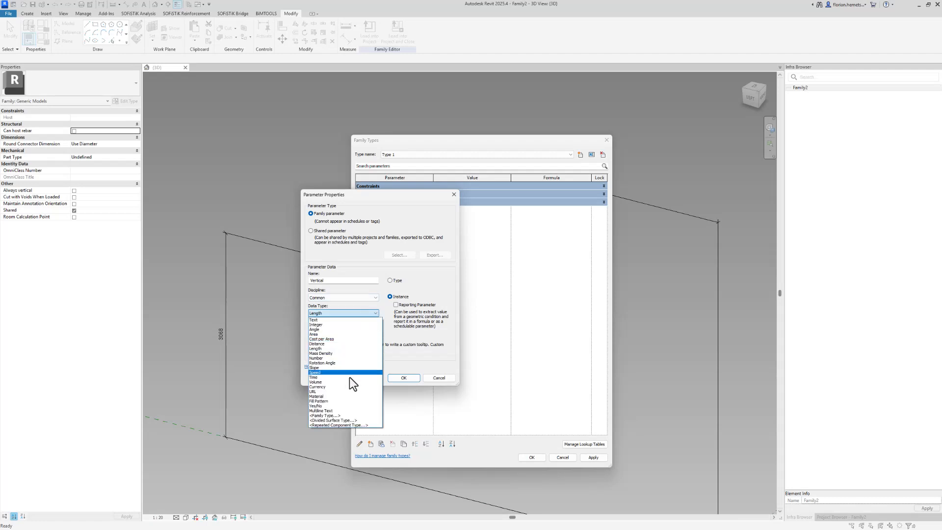
{"action": "left_click", "coordinate": [365, 316]}
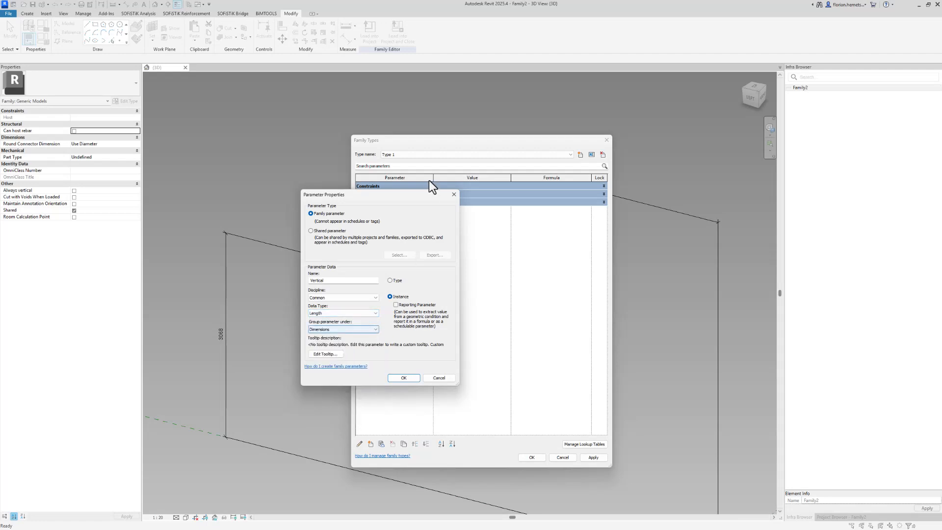
{"action": "left_click_drag", "start_coordinate": [420, 197], "coordinate": [322, 207]}
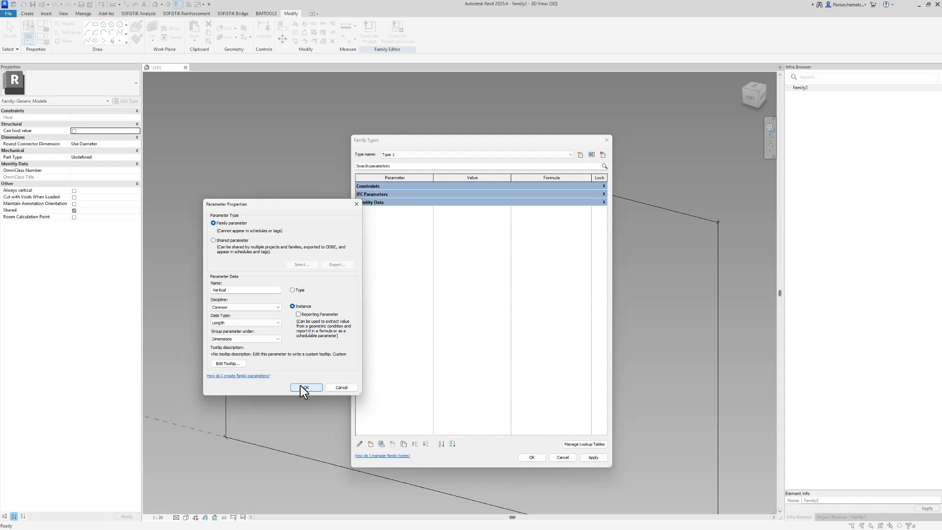
{"action": "left_click", "coordinate": [305, 387]}
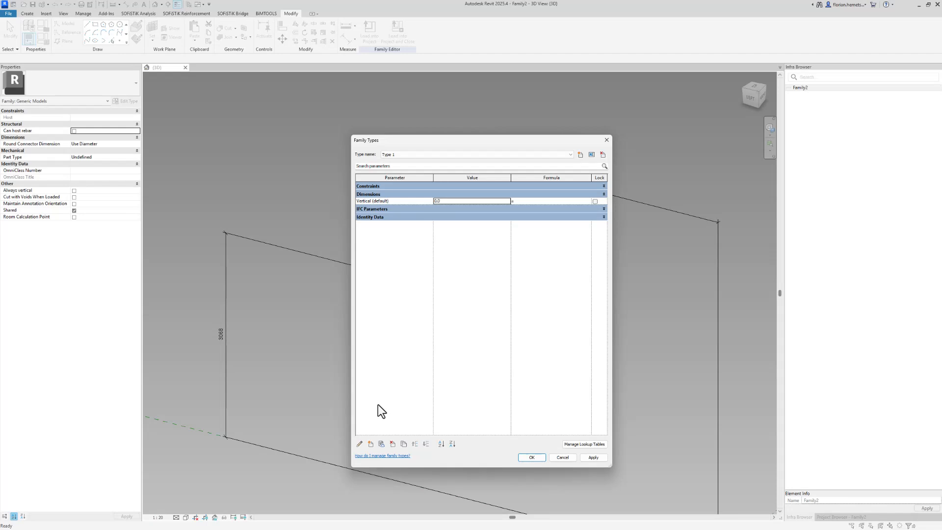
Add a 'Horizontal' instance length parameter.
{"action": "left_click", "coordinate": [371, 443]}
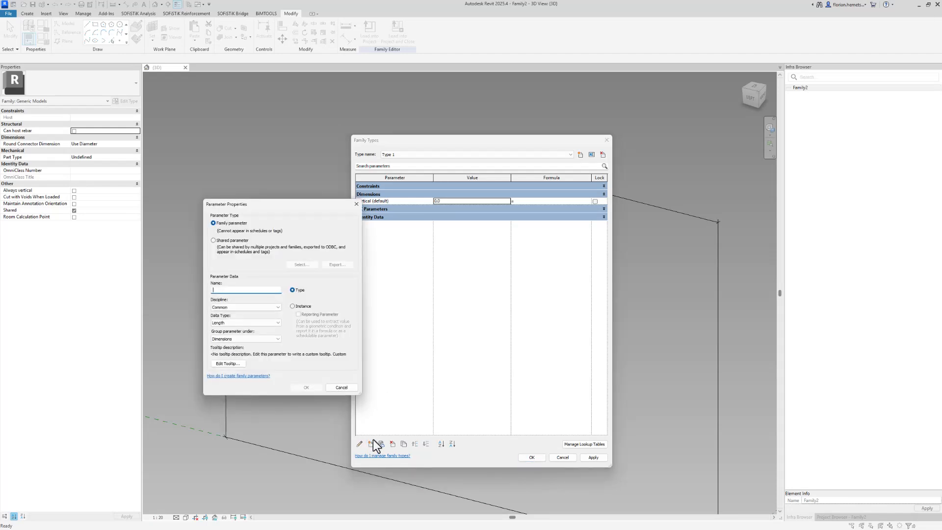
{"action": "type", "text": "Horizion"}
{"action": "key", "text": "BackSpace"}
{"action": "type", "text": "ontal"}
{"action": "left_click", "coordinate": [302, 308]}
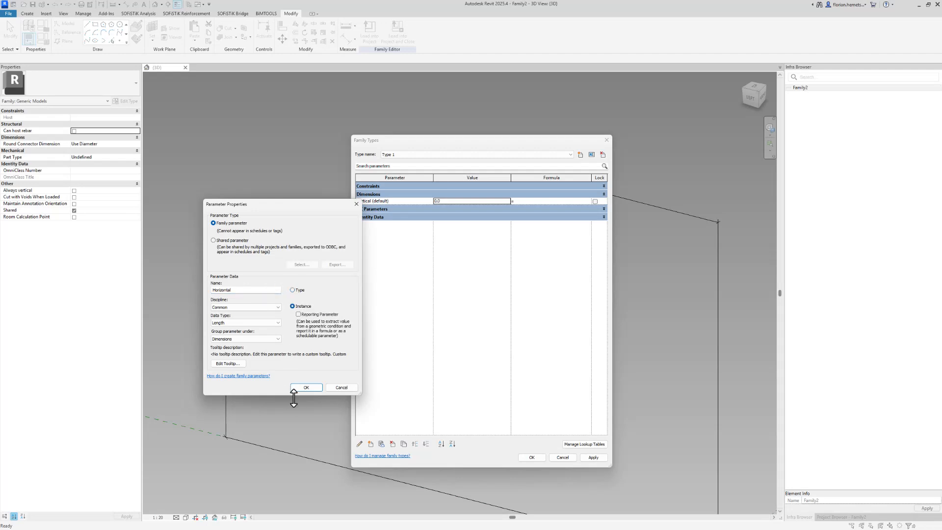
{"action": "left_click", "coordinate": [300, 388]}
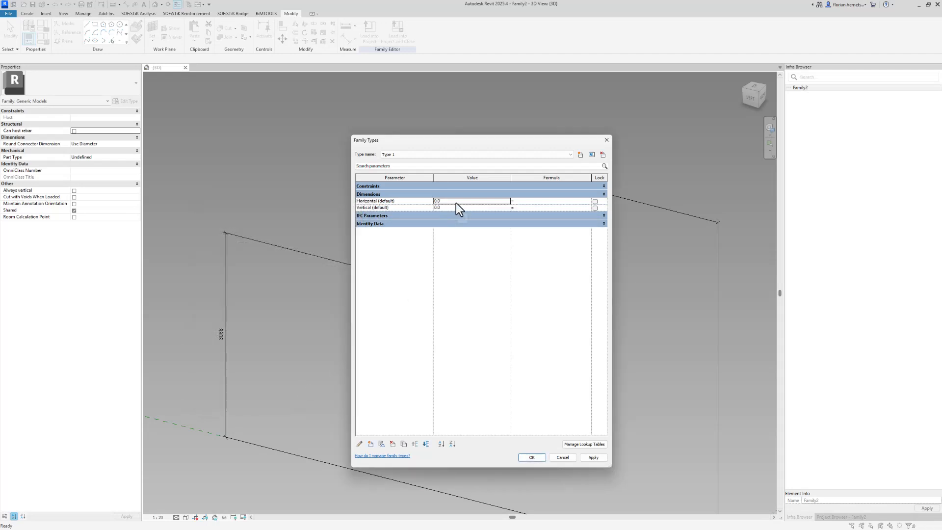
Label the 4000 dimension Horizontal and check its 4000 value in Family Types.
{"action": "left_click", "coordinate": [532, 458]}
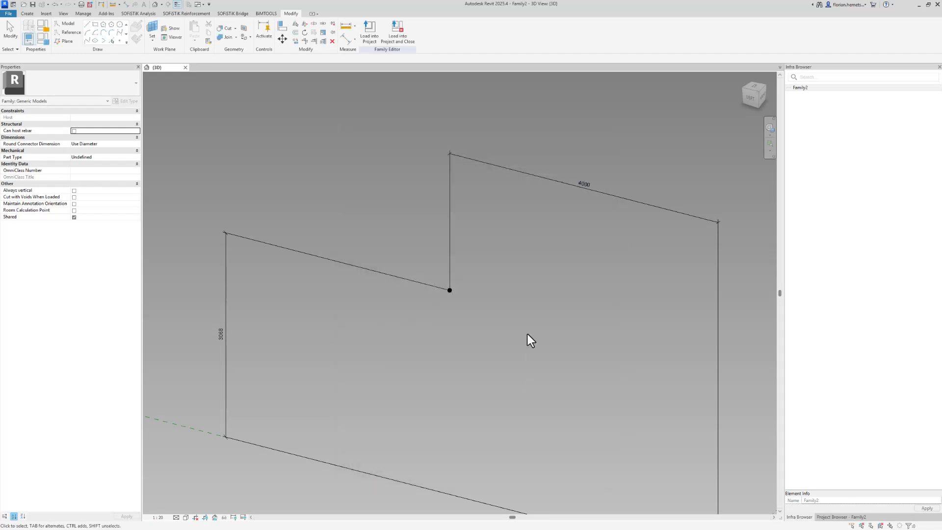
{"action": "left_click", "coordinate": [552, 178]}
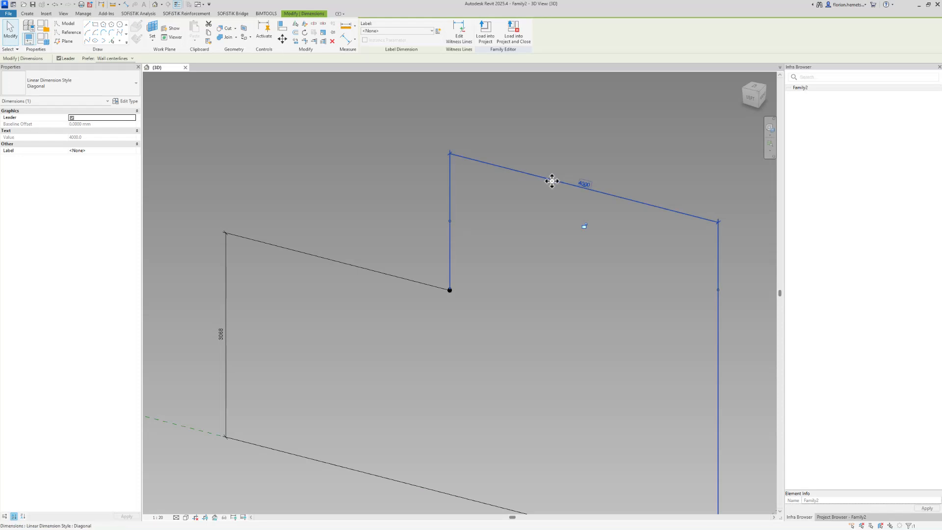
{"action": "left_click", "coordinate": [403, 31]}
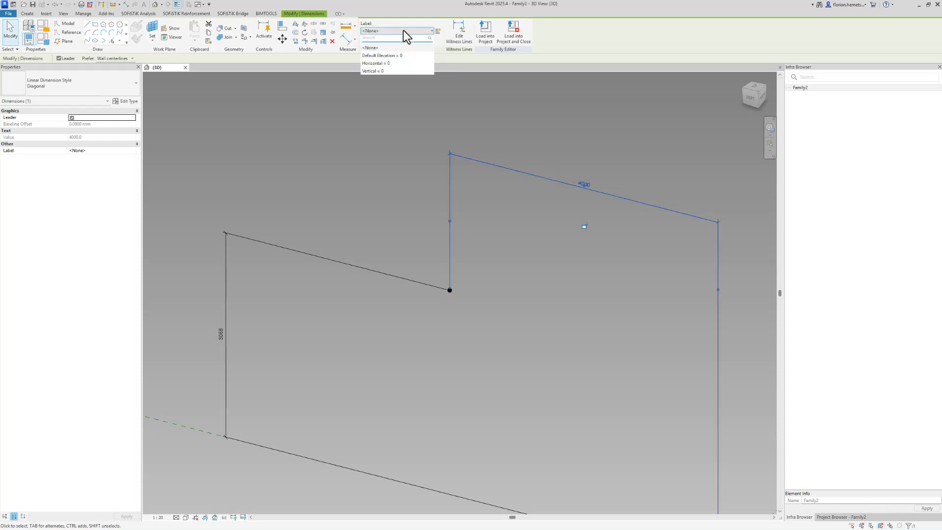
{"action": "left_click", "coordinate": [408, 63]}
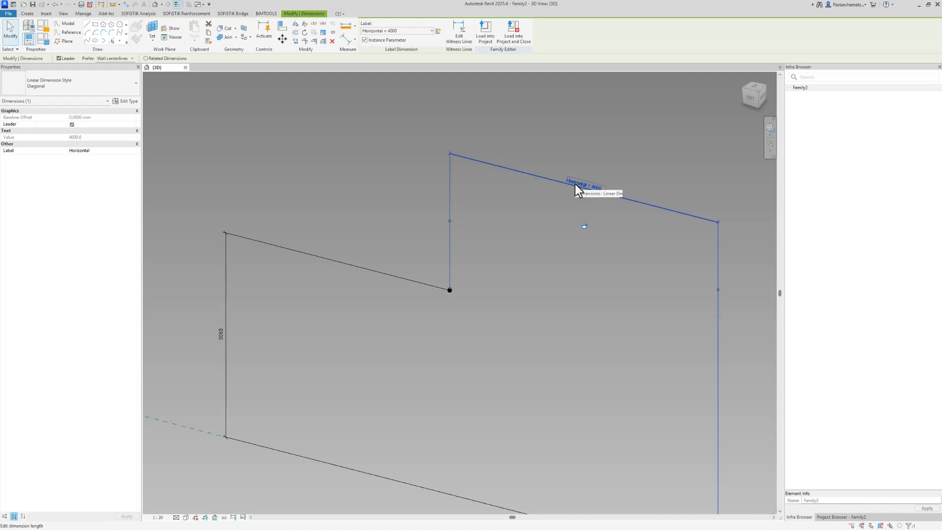
{"action": "left_click", "coordinate": [403, 32]}
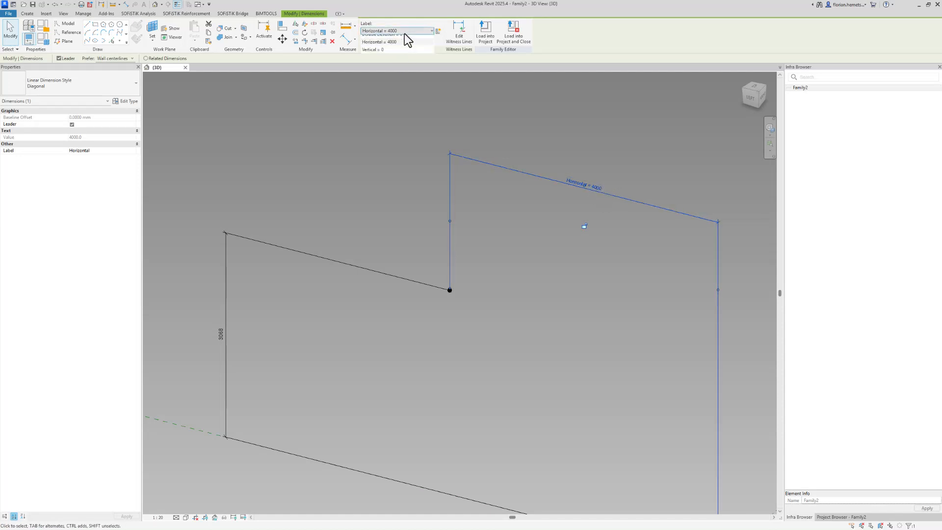
{"action": "left_click", "coordinate": [362, 125]}
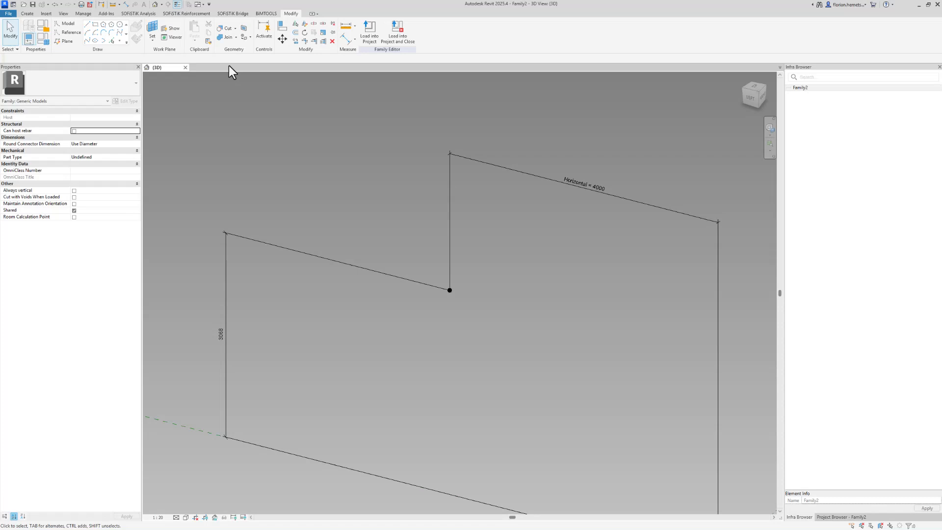
{"action": "left_click", "coordinate": [42, 40]}
{"action": "double_click", "coordinate": [444, 201]}
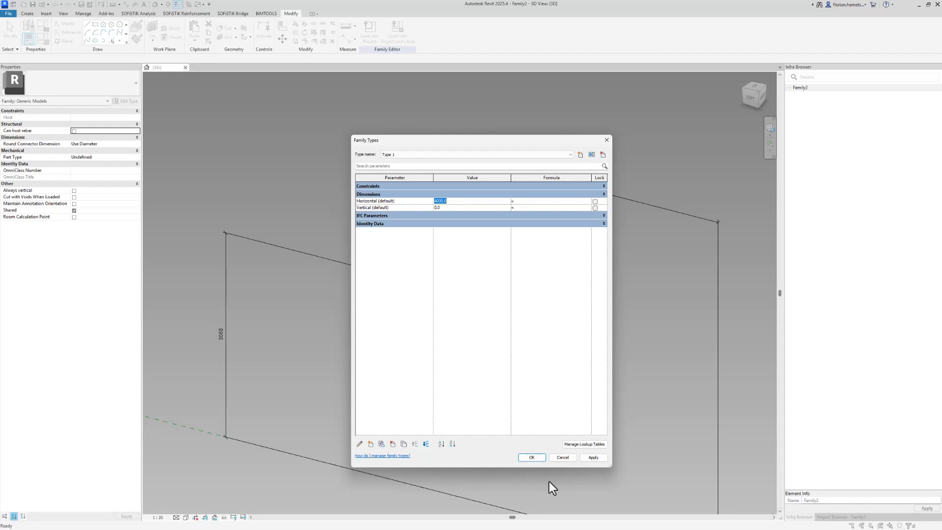
{"action": "left_click", "coordinate": [531, 456]}
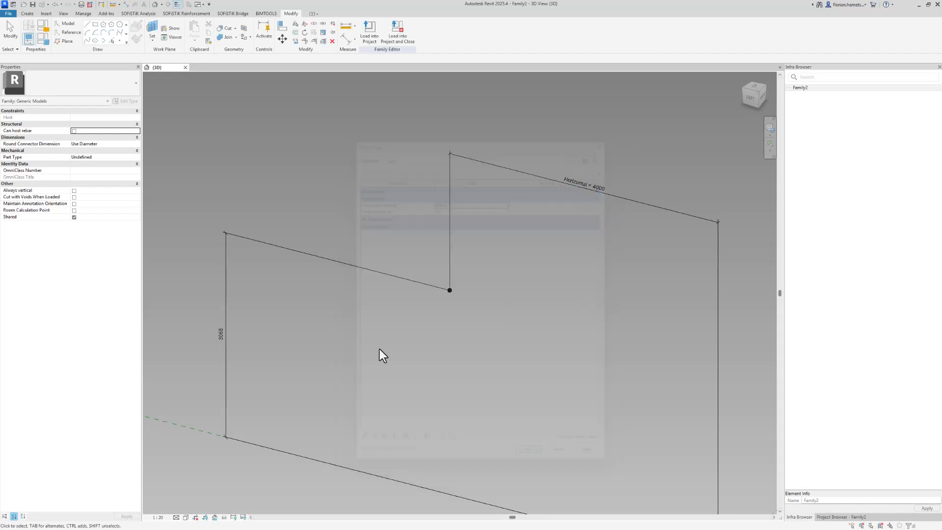
Label the 3068 dimension with the Vertical parameter.
{"action": "left_click", "coordinate": [333, 258]}
{"action": "left_click", "coordinate": [397, 30]}
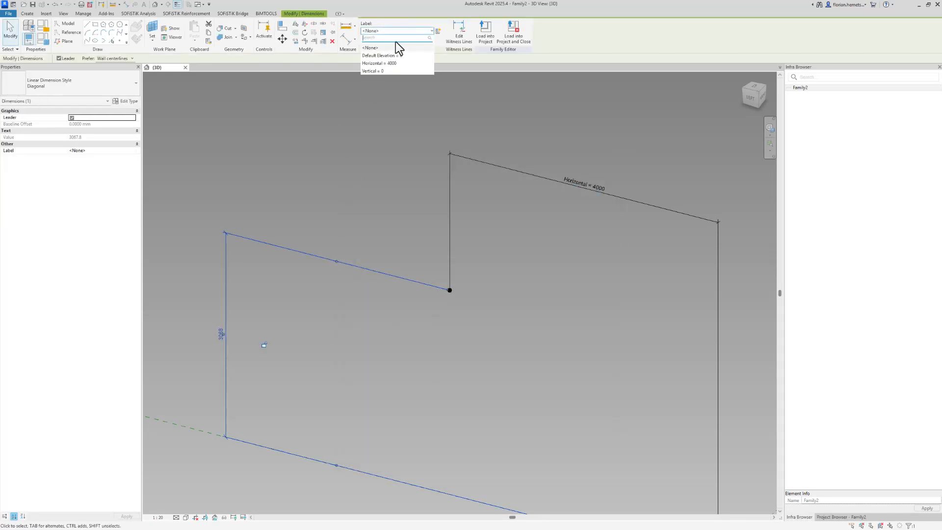
{"action": "left_click", "coordinate": [385, 70]}
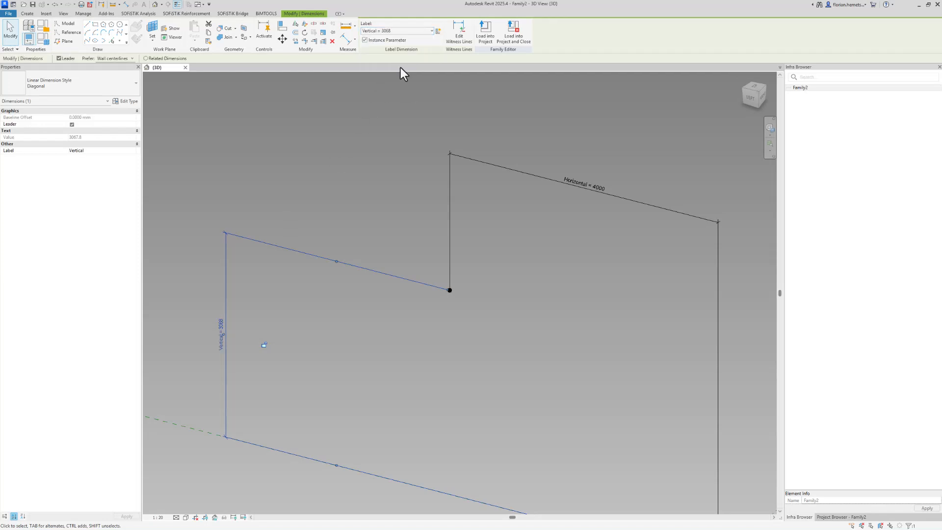
{"action": "left_click", "coordinate": [319, 156]}
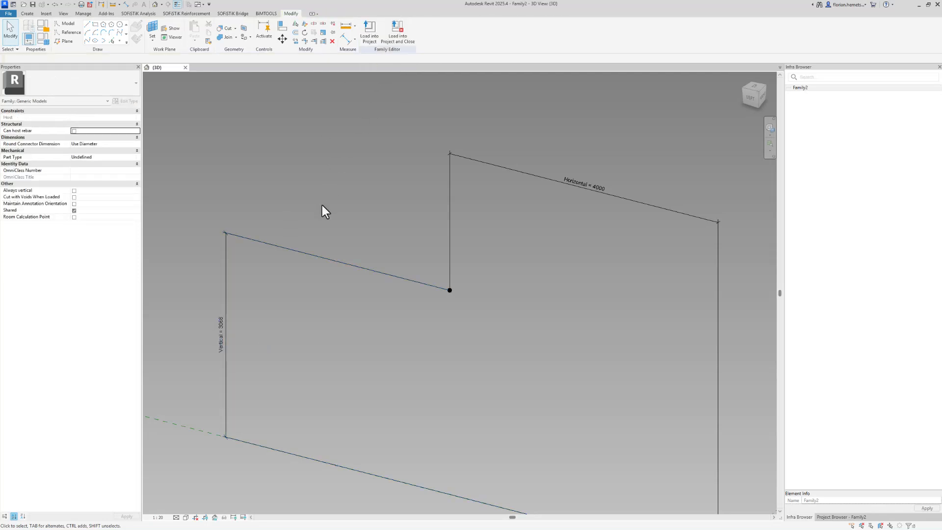
{"action": "scroll", "coordinate": [323, 202], "scroll_direction": "down", "scroll_amount": 2}
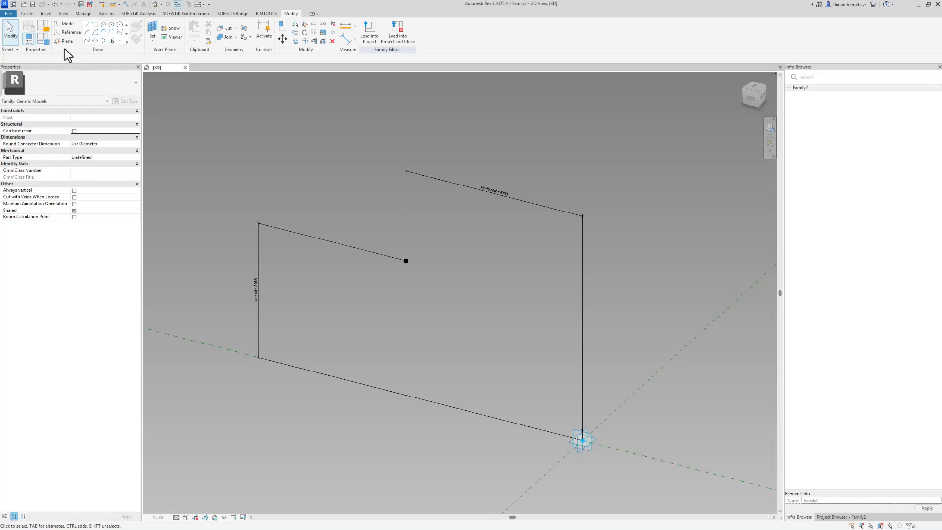
Enter 'Horizontal /2' as Vertical's formula so it becomes 2000.
{"action": "left_click", "coordinate": [46, 43]}
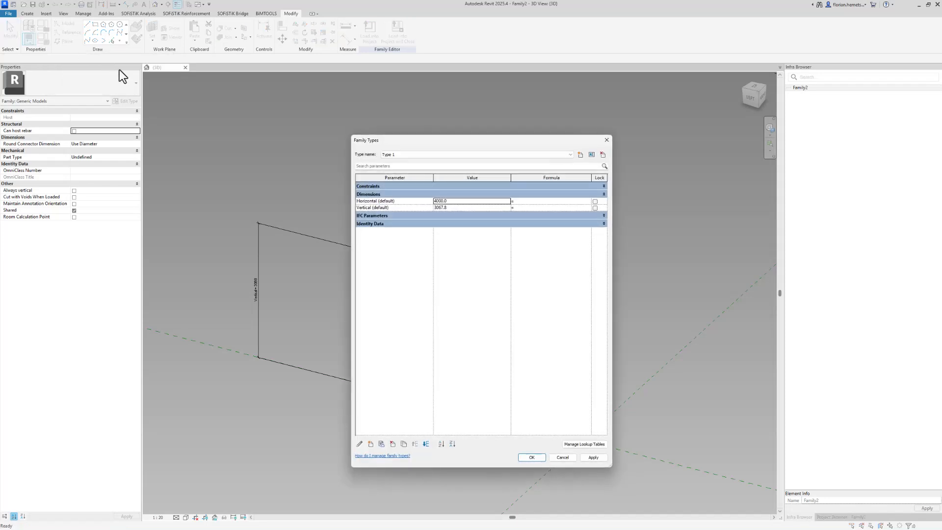
{"action": "left_click_drag", "start_coordinate": [514, 143], "coordinate": [609, 129]}
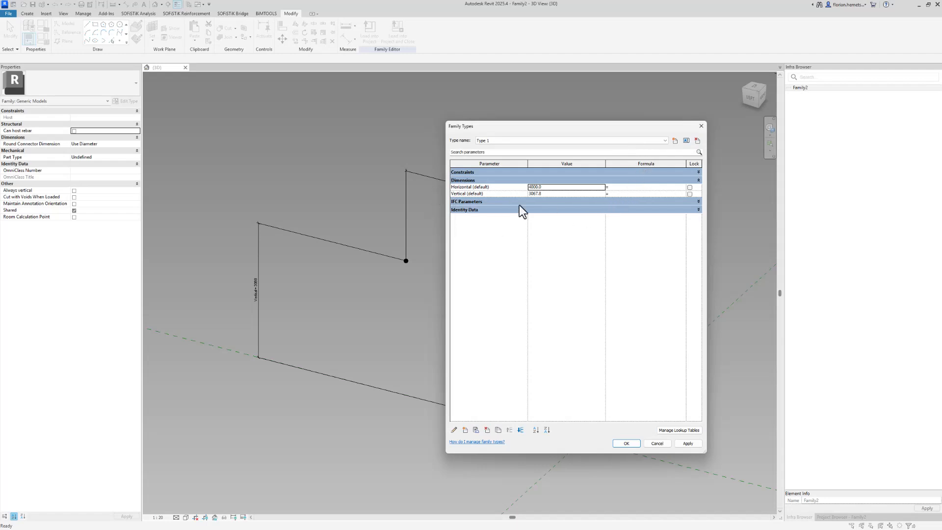
{"action": "left_click", "coordinate": [466, 194]}
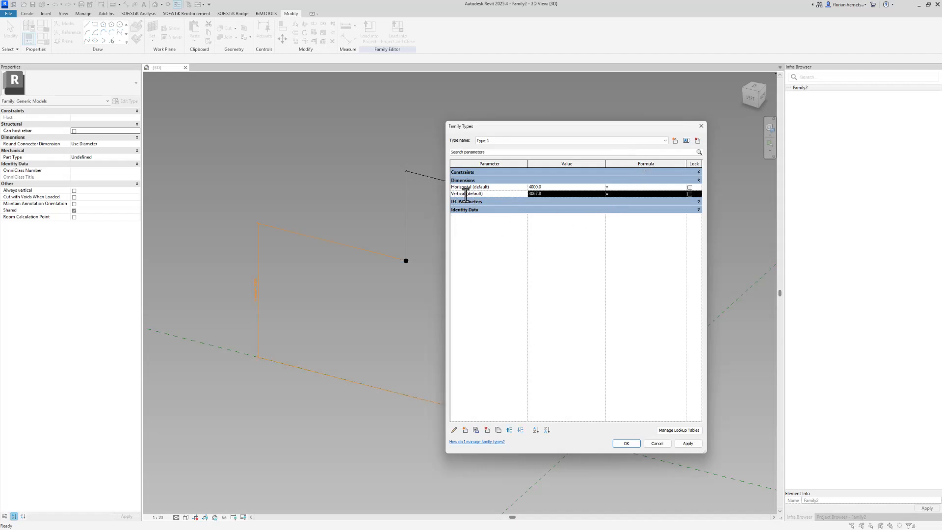
{"action": "double_click", "coordinate": [463, 187]}
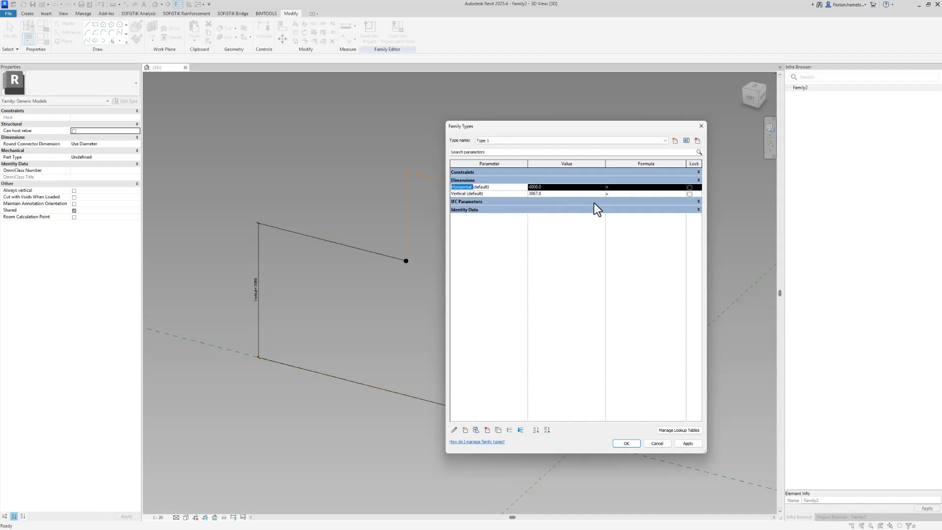
{"action": "left_click", "coordinate": [622, 194]}
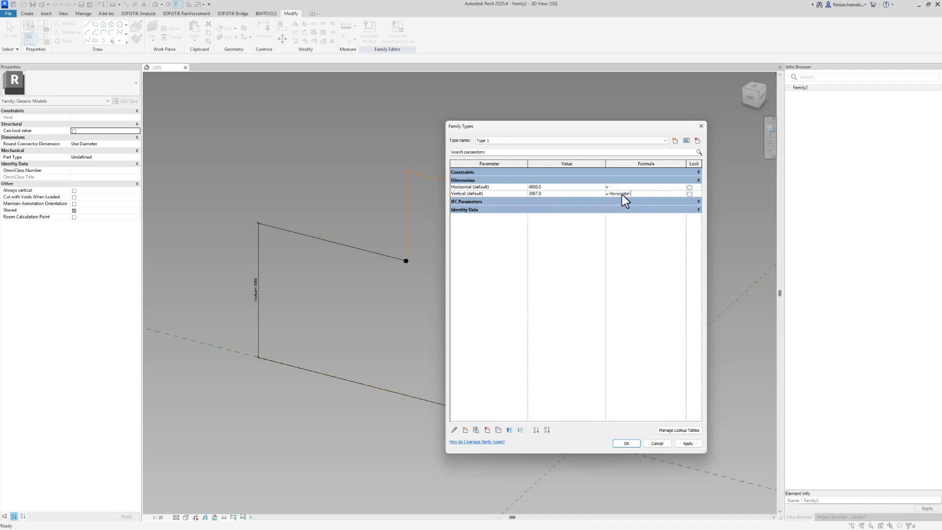
{"action": "type", "text": "Horizontal /2"}
{"action": "key", "text": "Return"}
{"action": "left_click", "coordinate": [632, 443]}
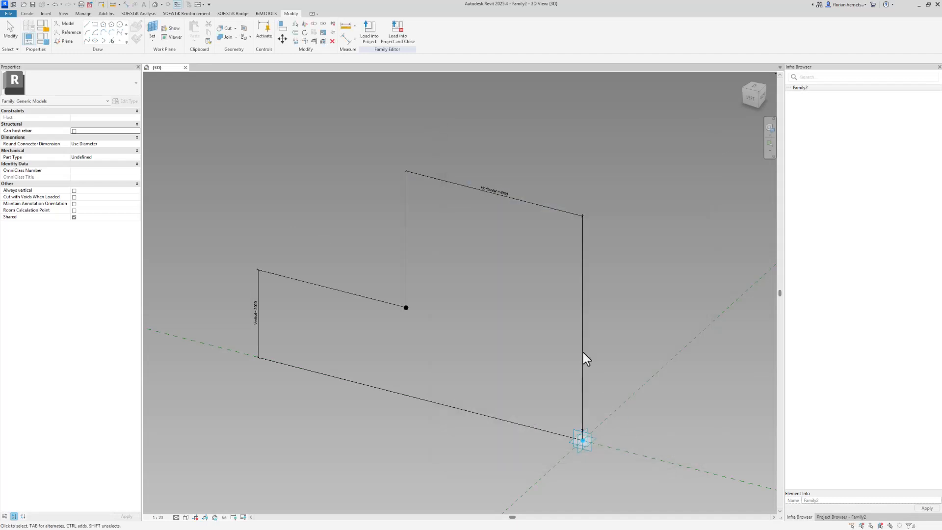
Change Horizontal to 2500 in Family Types so Vertical follows at 1250.
{"action": "mouse_move", "coordinate": [494, 407]}
{"action": "middle_mouse_down", "text": "shift"}
{"action": "mouse_move", "coordinate": [599, 366]}
{"action": "mouse_move", "coordinate": [567, 353]}
{"action": "mouse_move", "coordinate": [535, 372]}
{"action": "middle_mouse_up", "text": "shift"}
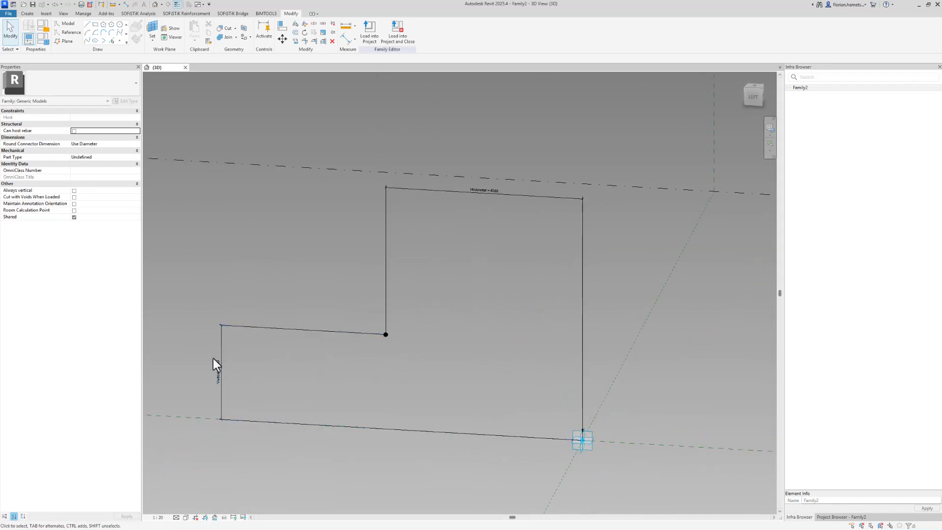
{"action": "left_click_drag", "start_coordinate": [374, 316], "coordinate": [416, 361]}
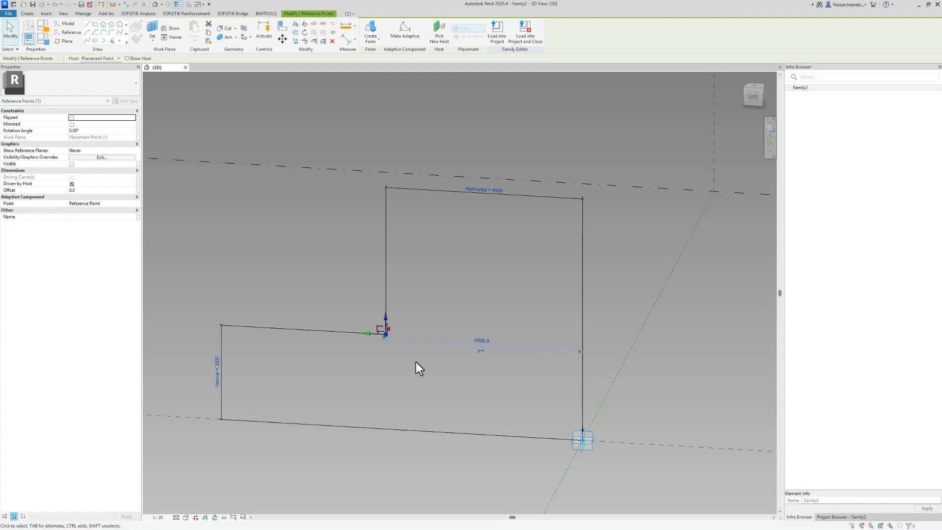
{"action": "left_click", "coordinate": [287, 243]}
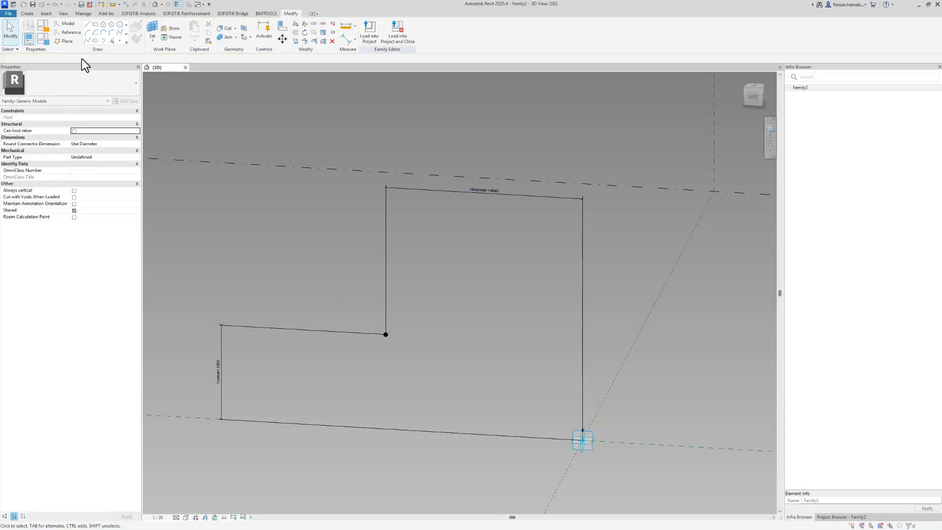
{"action": "left_click", "coordinate": [46, 39]}
{"action": "left_click", "coordinate": [572, 188]}
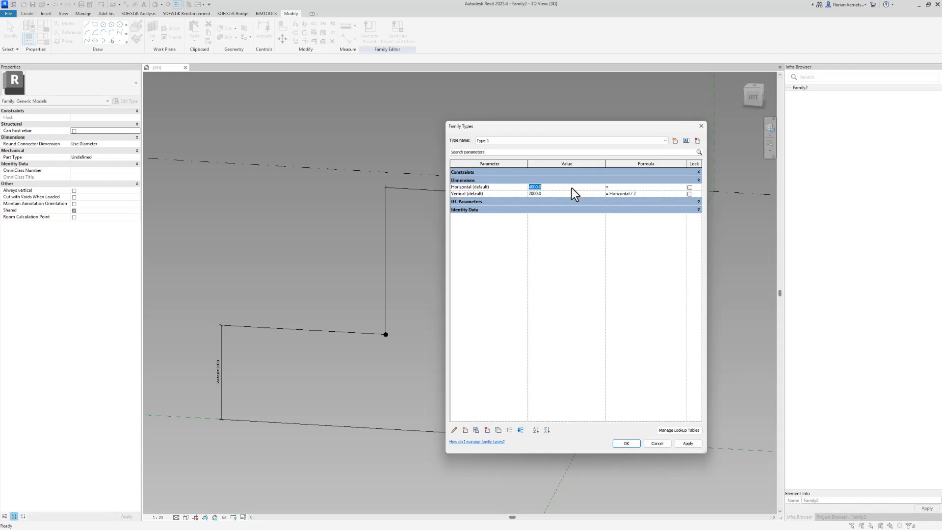
{"action": "type", "text": "2500"}
{"action": "left_click", "coordinate": [632, 444]}
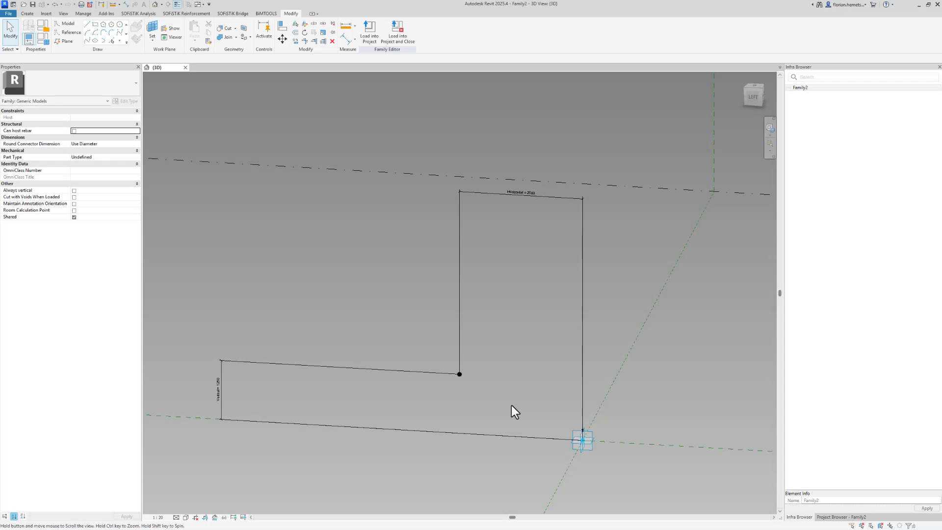
Pick the placement point's plane as the active work plane with Work Plane Set.
{"action": "middle_click_drag", "start_coordinate": [511, 405], "coordinate": [464, 372]}
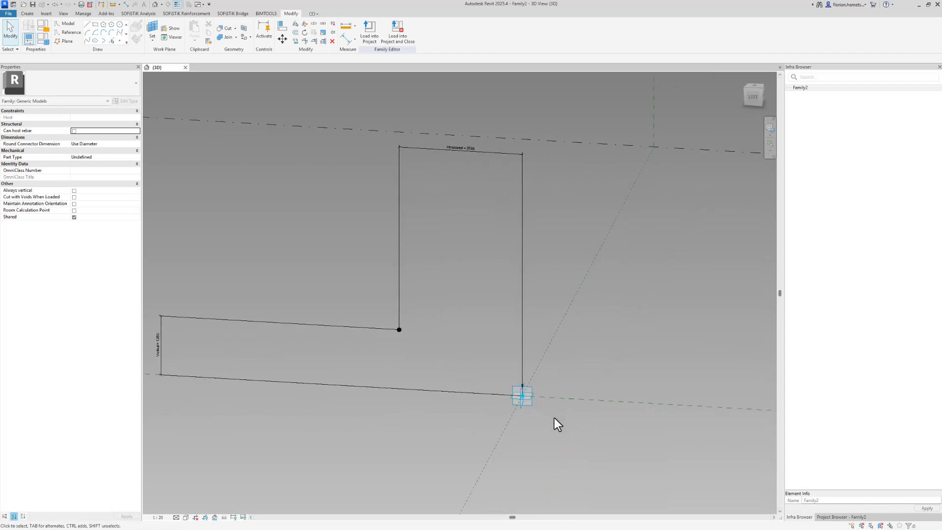
{"action": "left_click", "coordinate": [152, 30]}
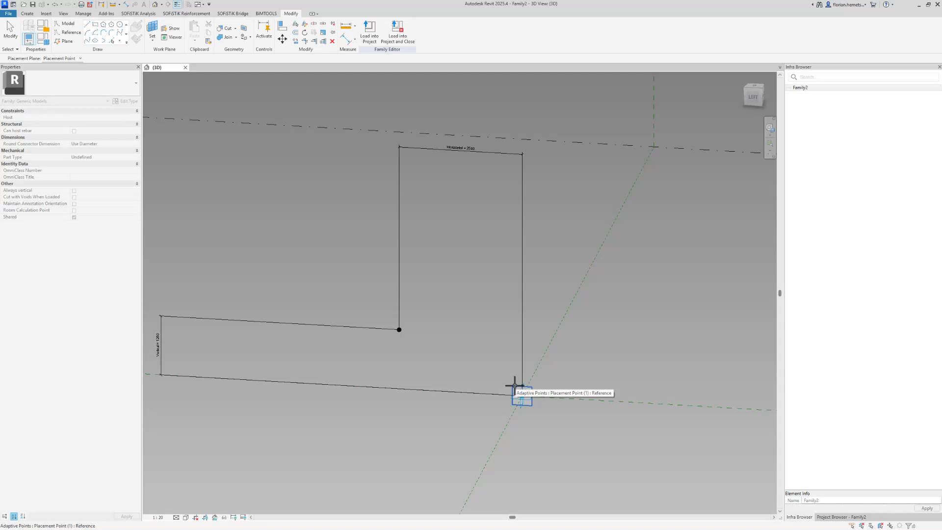
{"action": "left_click", "coordinate": [512, 385]}
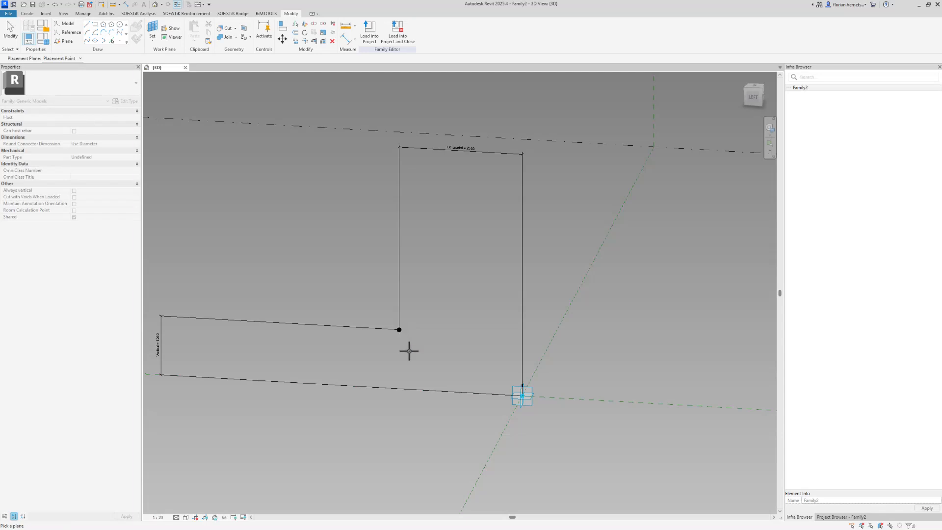
{"action": "key", "text": "Escape"}
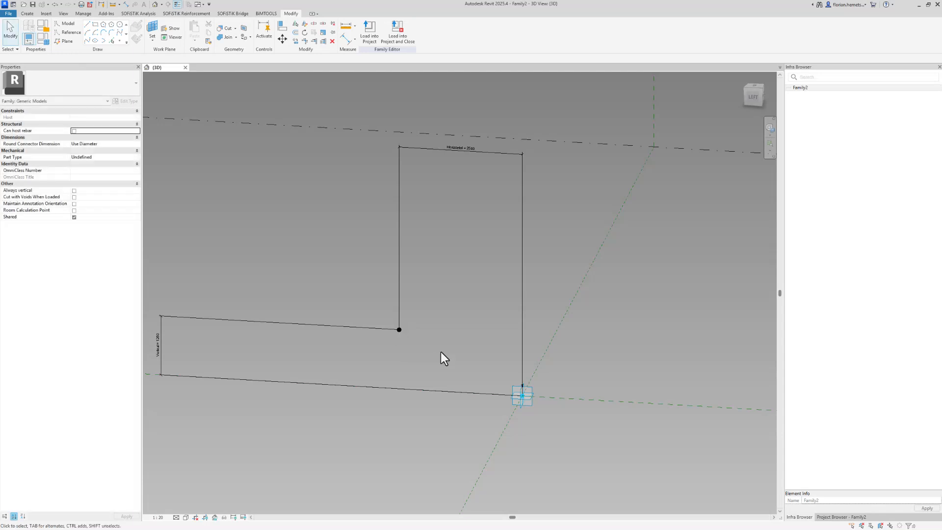
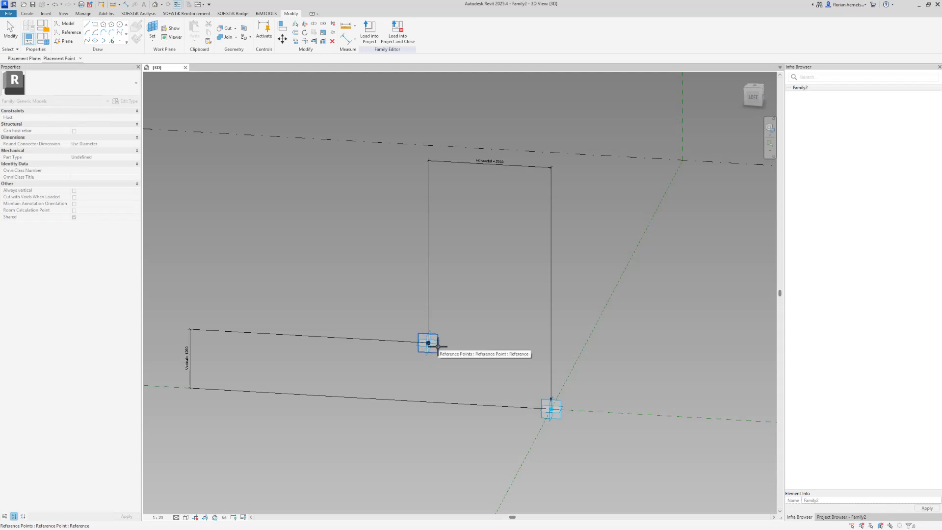
Orbit the view, select the reference point where the two frames meet, and begin setting the work plane.
{"action": "middle_click_drag", "start_coordinate": [693, 204], "coordinate": [674, 237], "text": "shift"}
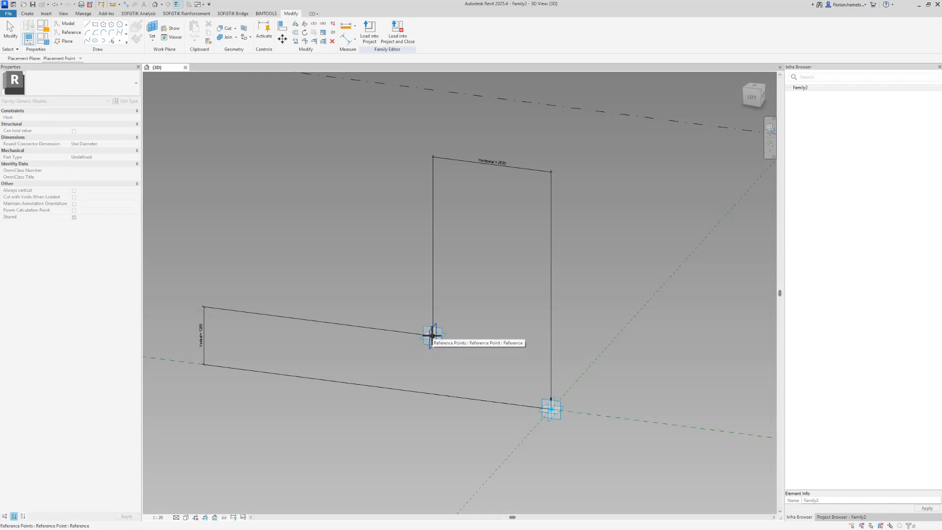
{"action": "left_click", "coordinate": [432, 336]}
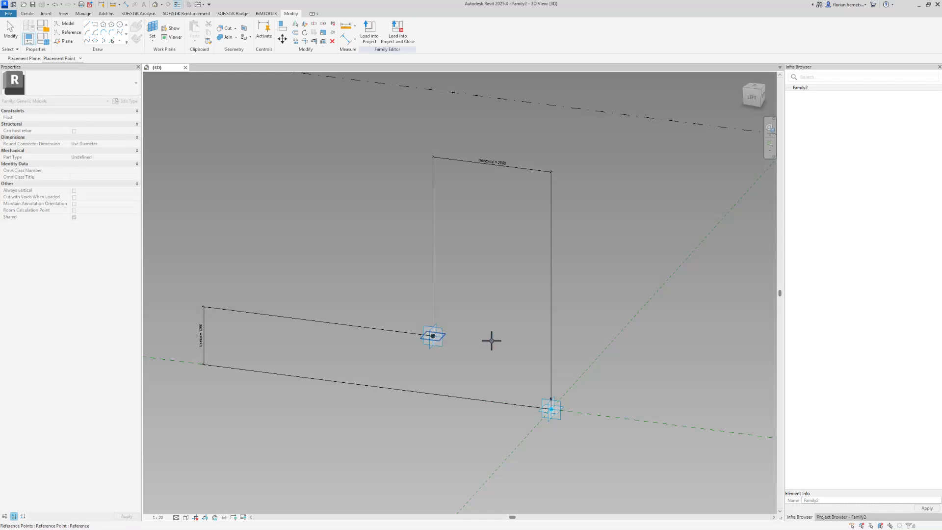
{"action": "left_click", "coordinate": [447, 332]}
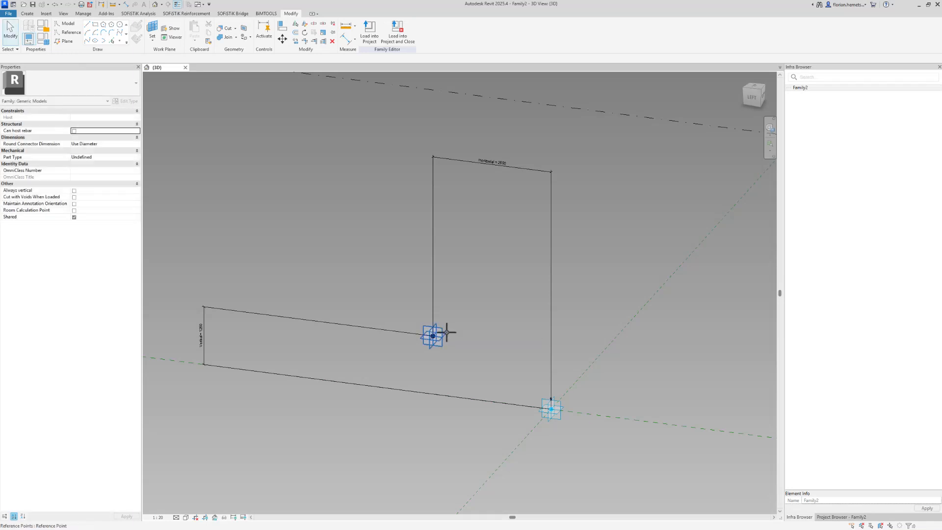
{"action": "left_click", "coordinate": [151, 30]}
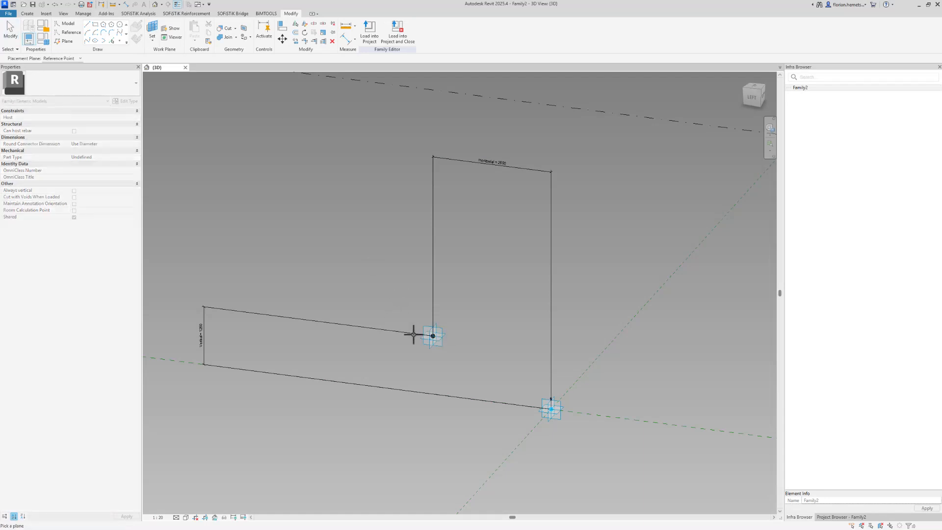
Place a new reference point hosted on the frames' junction point, accepting the identical-points warning.
{"action": "left_click", "coordinate": [446, 336]}
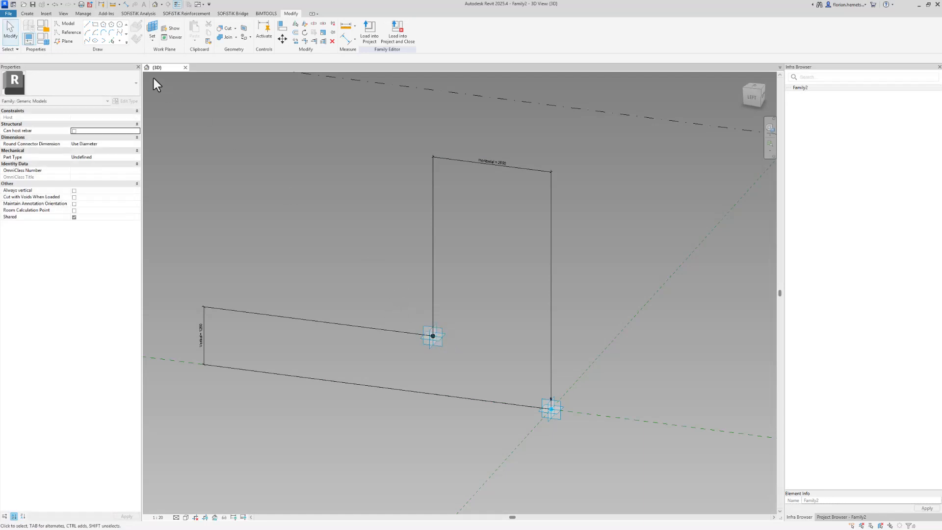
{"action": "left_click", "coordinate": [121, 39]}
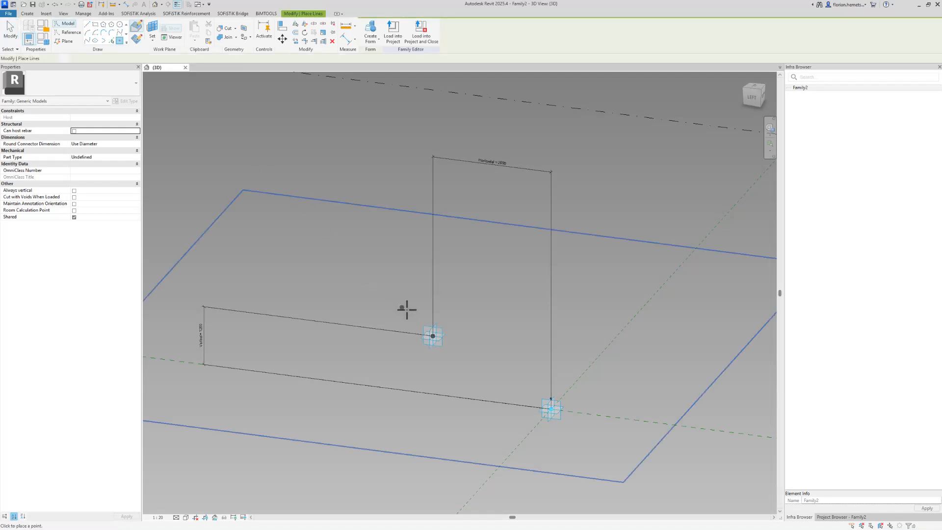
{"action": "left_click", "coordinate": [432, 335]}
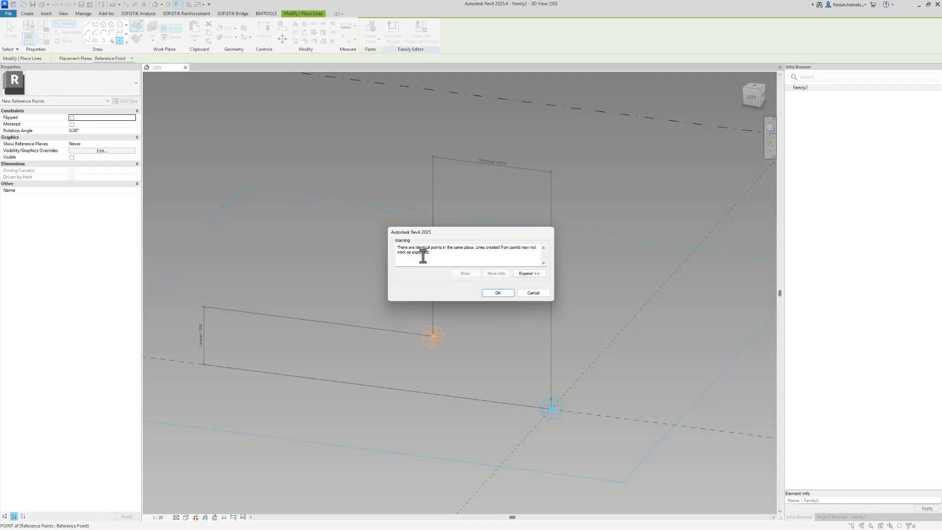
{"action": "left_click", "coordinate": [506, 293]}
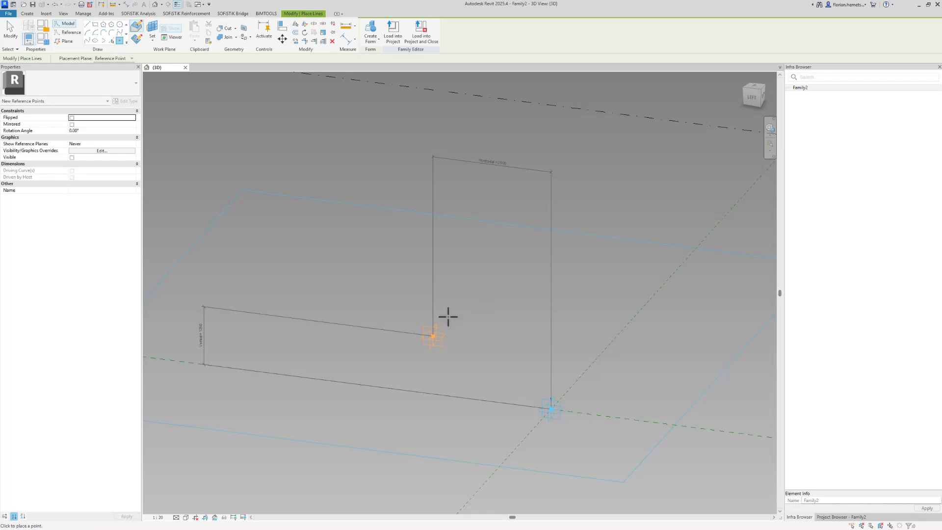
{"action": "key", "text": "Escape"}
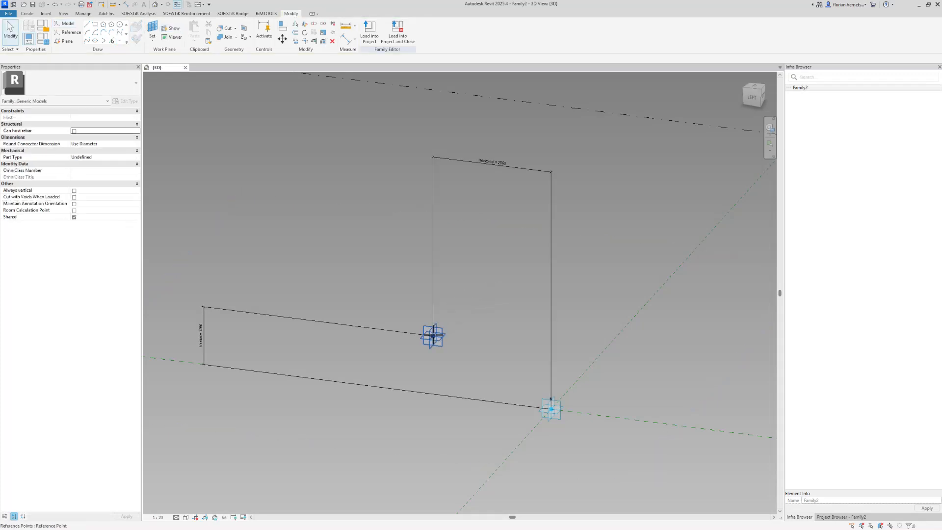
{"action": "key", "text": "Tab"}
{"action": "key", "text": "Tab"}
Drag the hosted point up the vertical frame to an offset of 2236.4.
{"action": "left_click", "coordinate": [432, 336]}
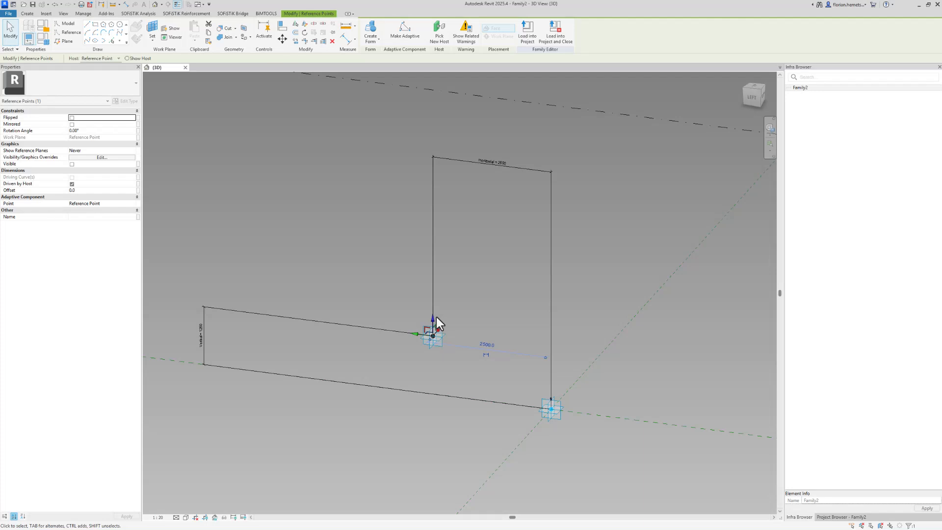
{"action": "left_click_drag", "start_coordinate": [434, 316], "coordinate": [414, 228]}
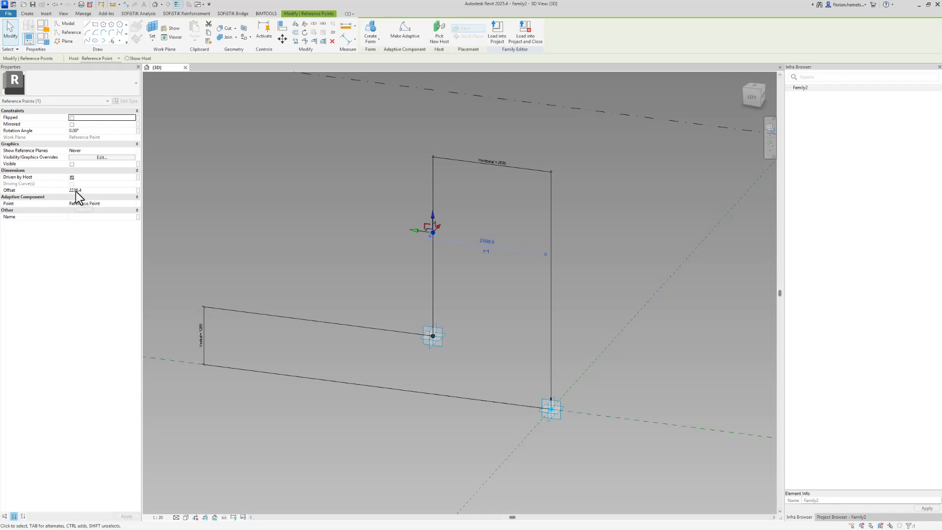
{"action": "left_click", "coordinate": [152, 28]}
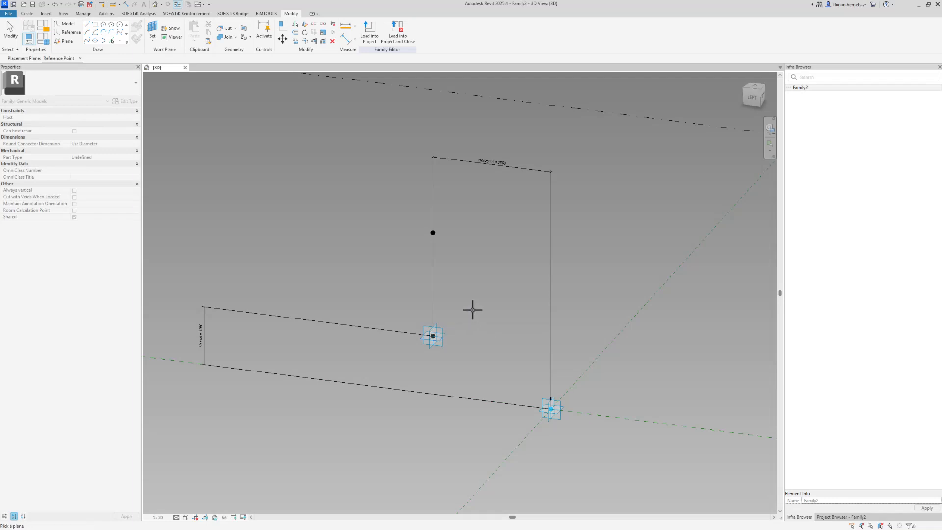
{"action": "key", "text": "Escape"}
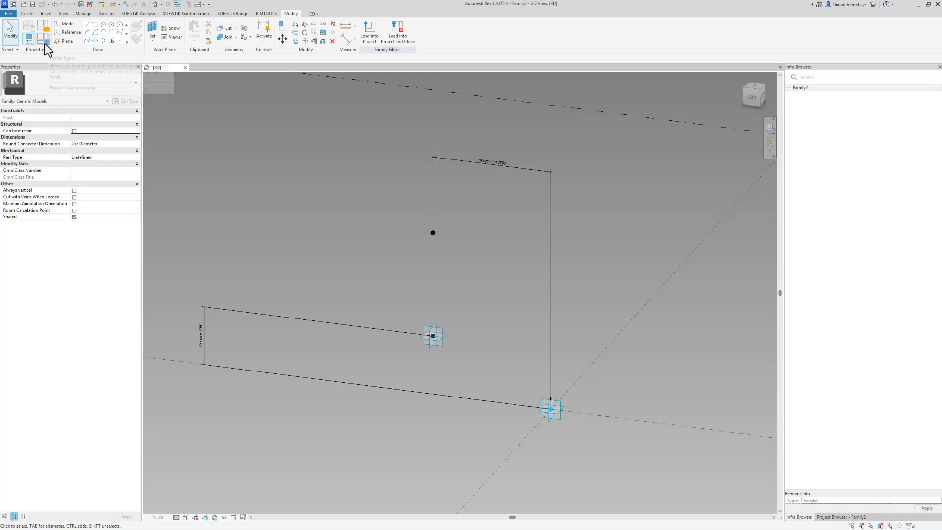
{"action": "left_click", "coordinate": [432, 232]}
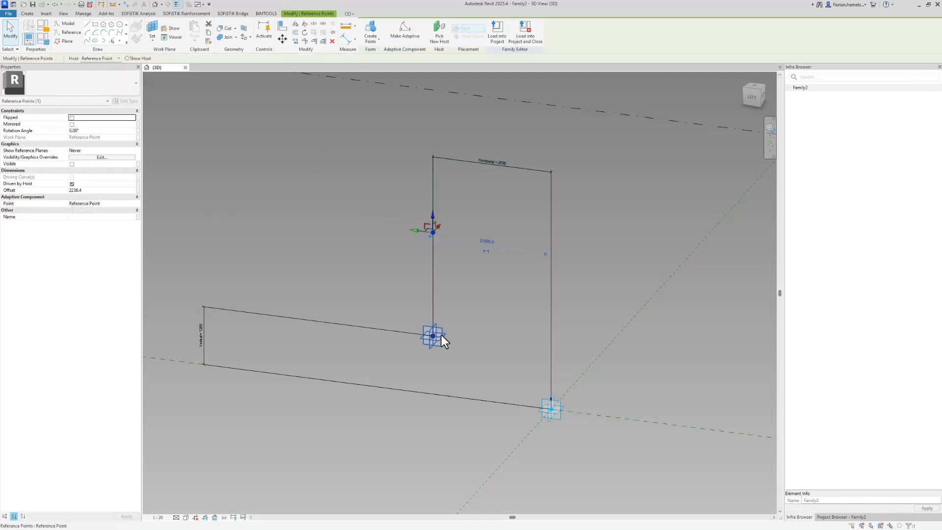
Create an instance parameter Refernce_V in Family Types and set it to 3000.
{"action": "left_click", "coordinate": [43, 42]}
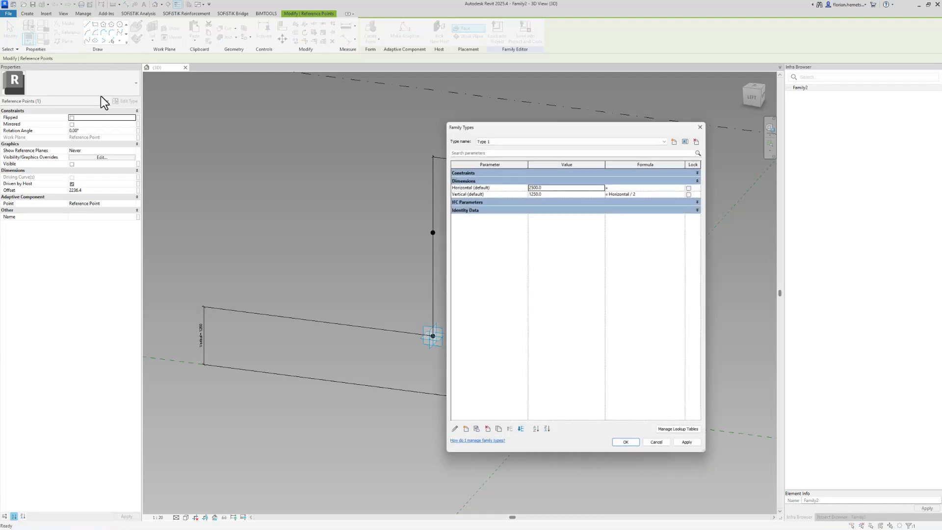
{"action": "left_click", "coordinate": [469, 432]}
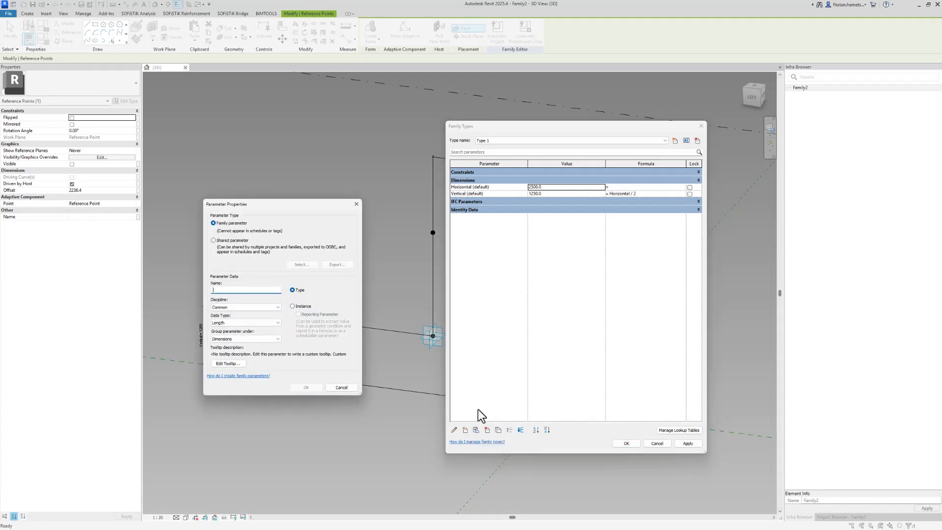
{"action": "type", "text": "Refernce_V"}
{"action": "left_click", "coordinate": [292, 306]}
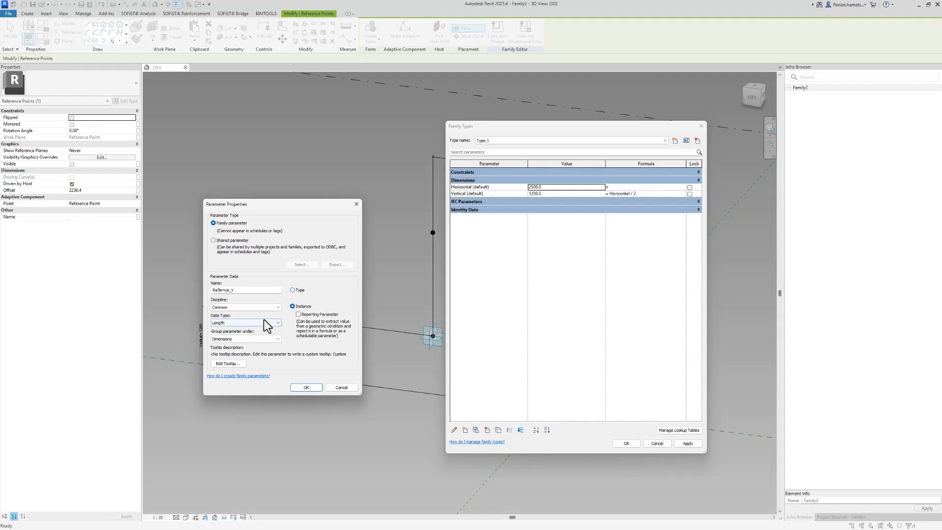
{"action": "left_click", "coordinate": [305, 387]}
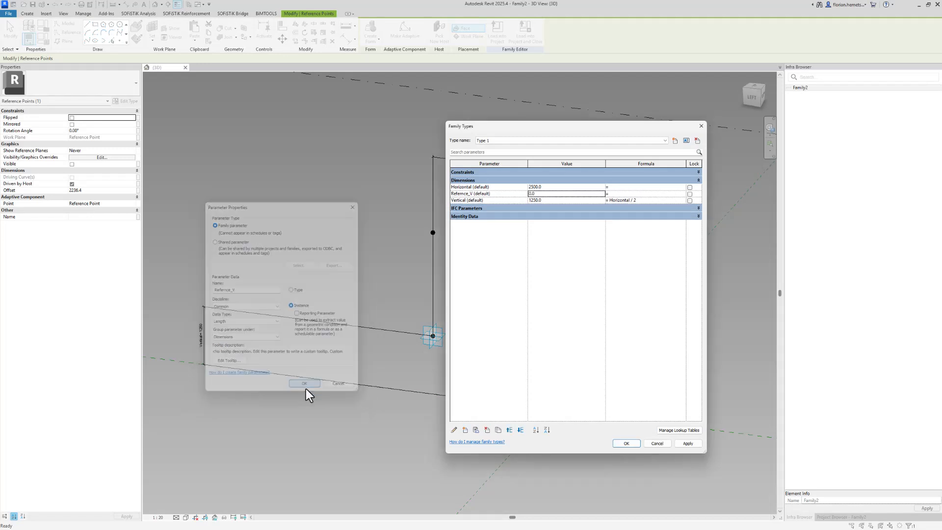
{"action": "left_click", "coordinate": [545, 194]}
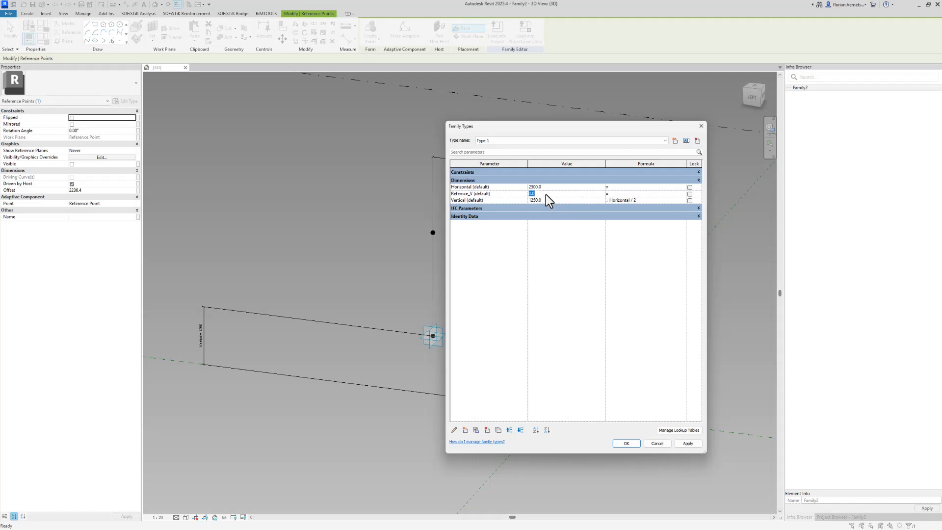
{"action": "type", "text": "3000"}
{"action": "left_click", "coordinate": [625, 444]}
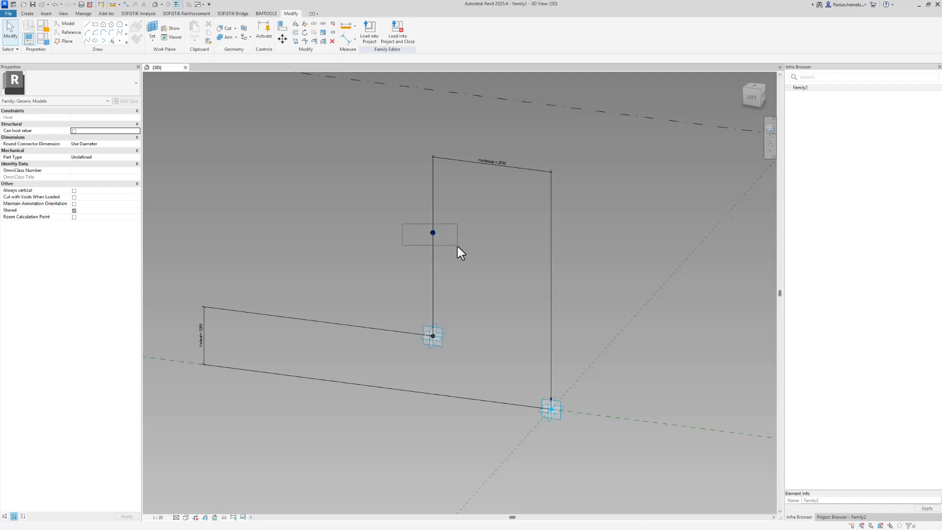
Associate the raised point's Offset with the Refernce_V parameter.
{"action": "left_click", "coordinate": [433, 232]}
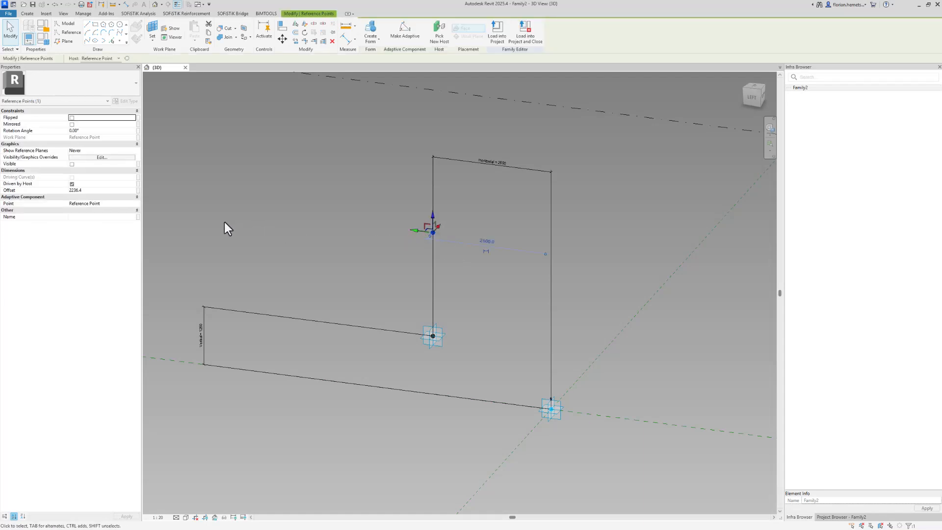
{"action": "left_click", "coordinate": [137, 191]}
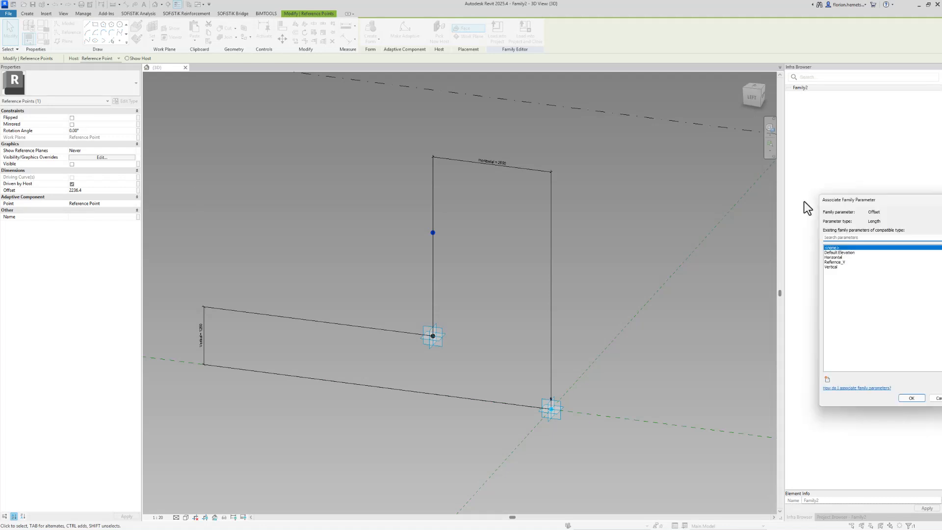
{"action": "left_click", "coordinate": [558, 269]}
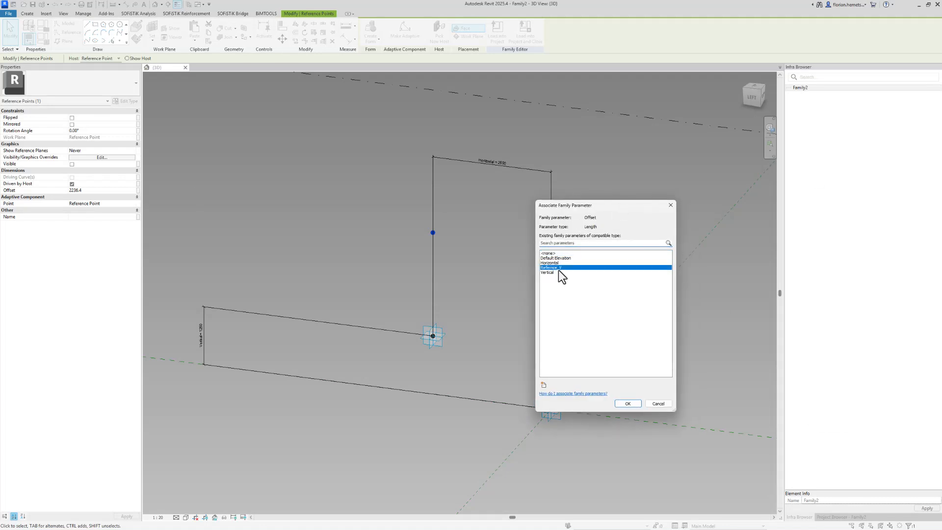
{"action": "left_click", "coordinate": [621, 406]}
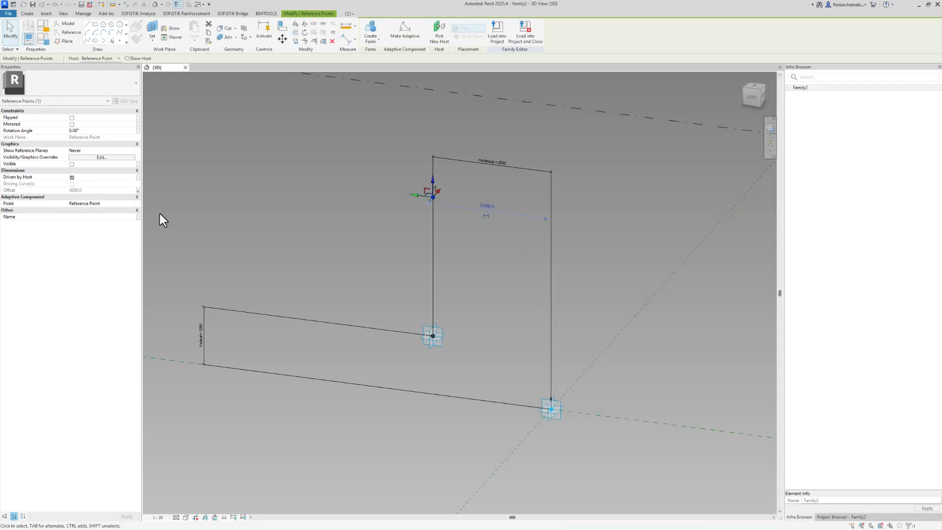
{"action": "left_click", "coordinate": [361, 257]}
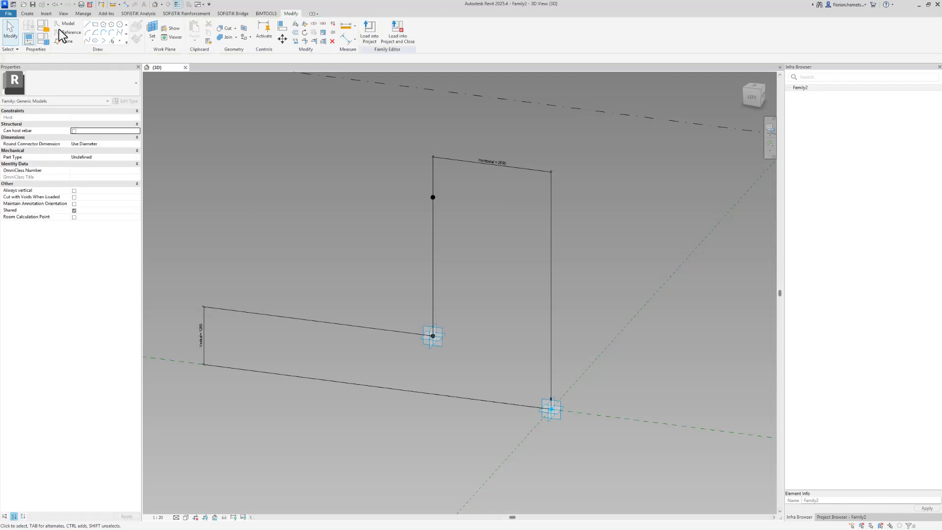
Change Reference_V to -3000 so the hosted point flips below the junction.
{"action": "left_click", "coordinate": [40, 41]}
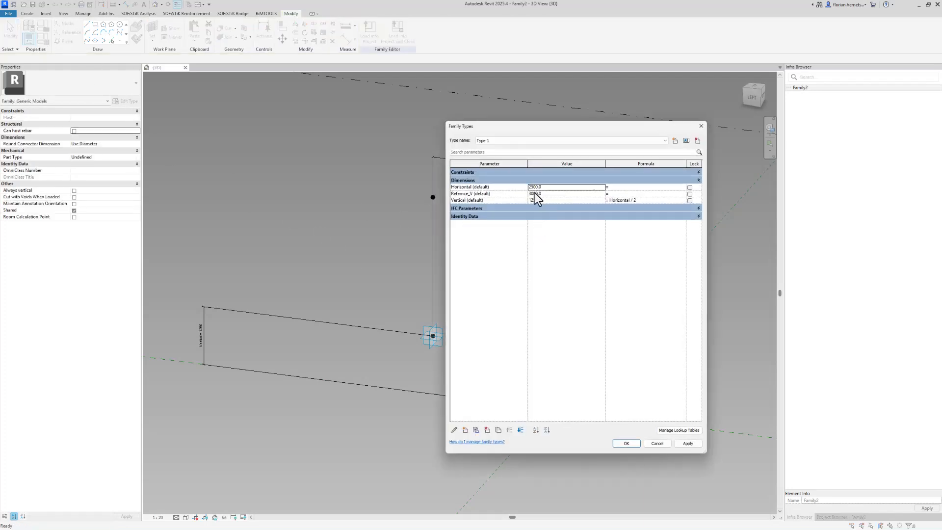
{"action": "left_click", "coordinate": [530, 194]}
{"action": "type", "text": "-"}
{"action": "left_click", "coordinate": [627, 443]}
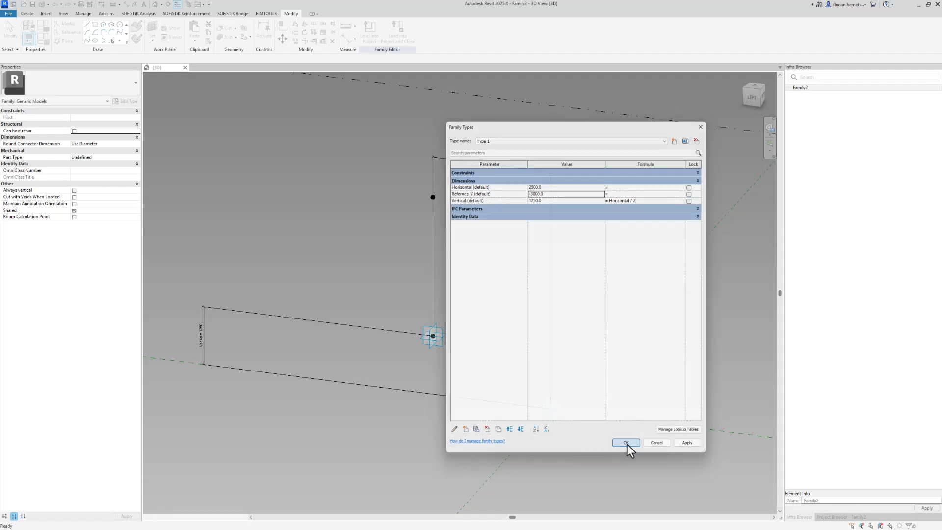
{"action": "left_click", "coordinate": [440, 342]}
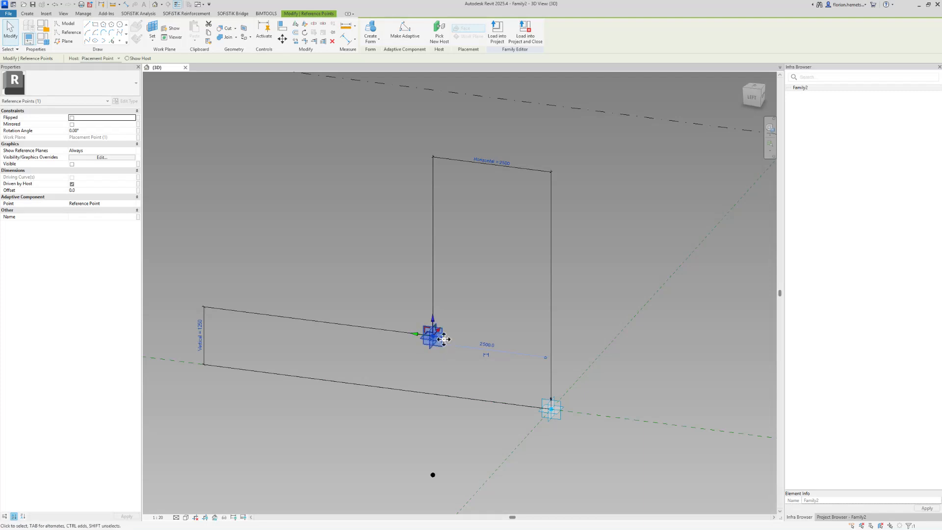
Turn on Show Host for the lower point and set its Show Reference Planes to Always.
{"action": "left_click", "coordinate": [431, 474]}
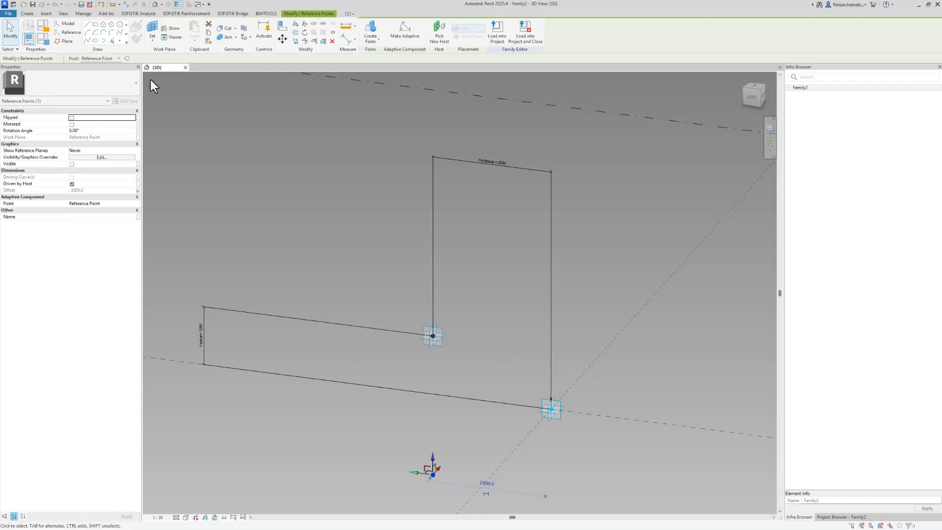
{"action": "left_click", "coordinate": [127, 58]}
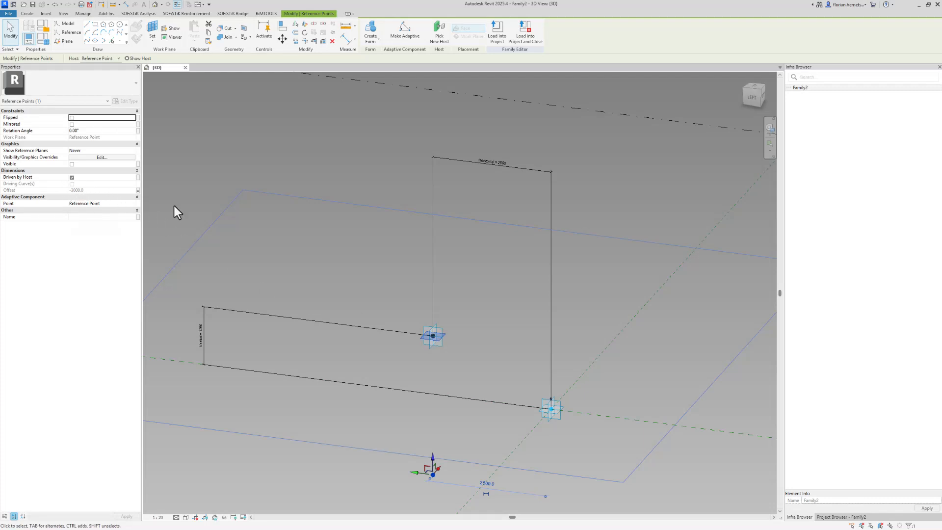
{"action": "left_click", "coordinate": [309, 236]}
{"action": "middle_click_drag", "start_coordinate": [372, 396], "coordinate": [449, 398]}
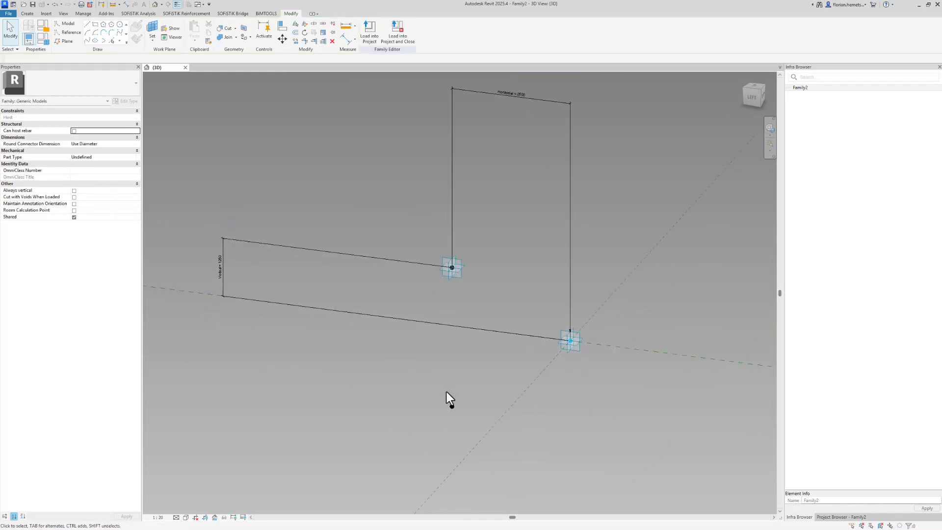
{"action": "left_click", "coordinate": [451, 405]}
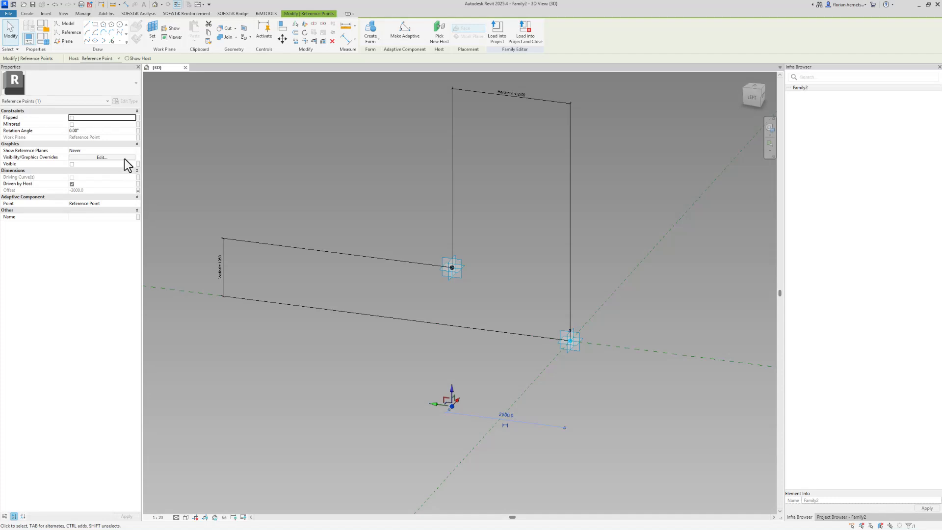
{"action": "left_click", "coordinate": [133, 151]}
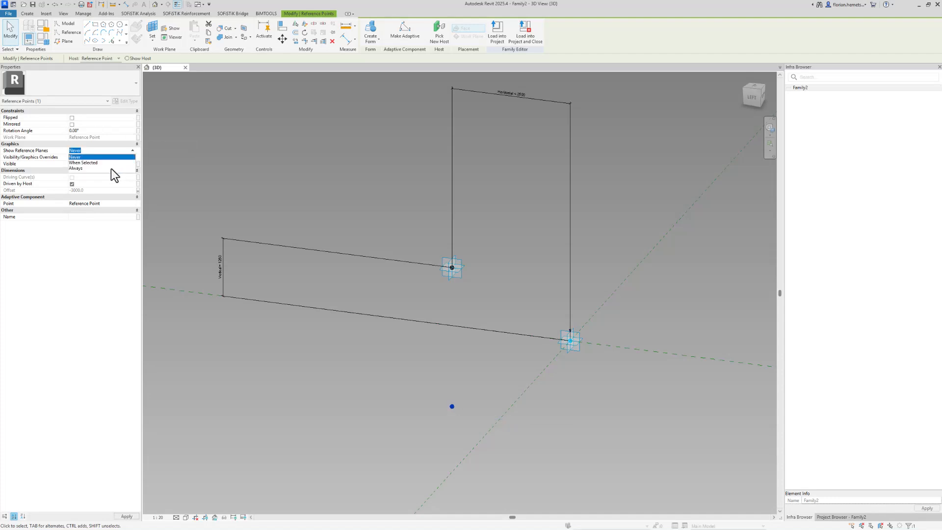
{"action": "left_click", "coordinate": [110, 169]}
{"action": "key", "text": "Escape"}
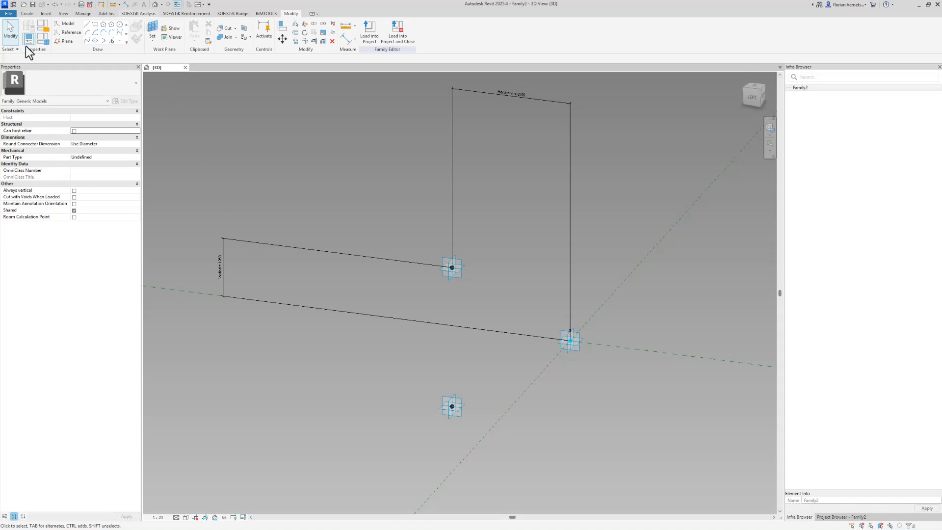
Create an instance Rotation Angle parameter named Rotation with a value of 10°.
{"action": "left_click", "coordinate": [46, 41]}
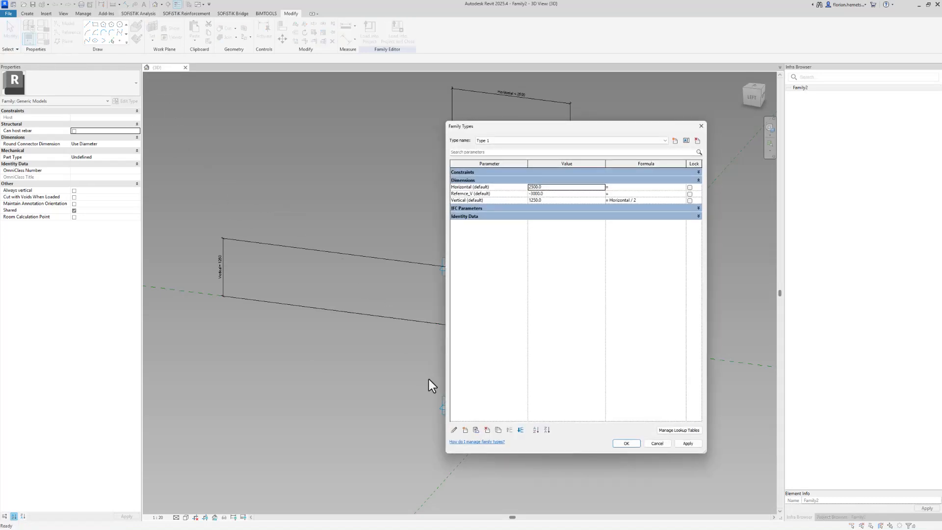
{"action": "left_click", "coordinate": [464, 429]}
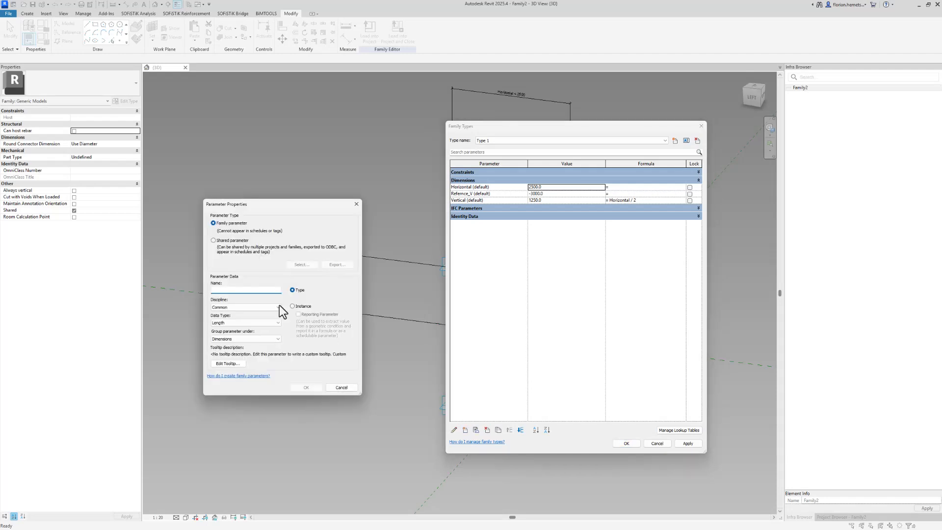
{"action": "type", "text": "Rotation"}
{"action": "left_click", "coordinate": [304, 307]}
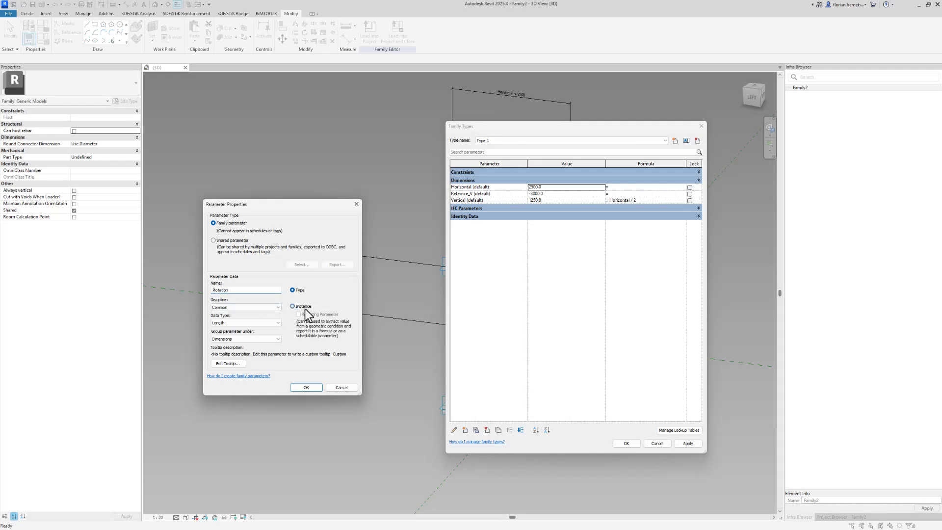
{"action": "left_click", "coordinate": [270, 322]}
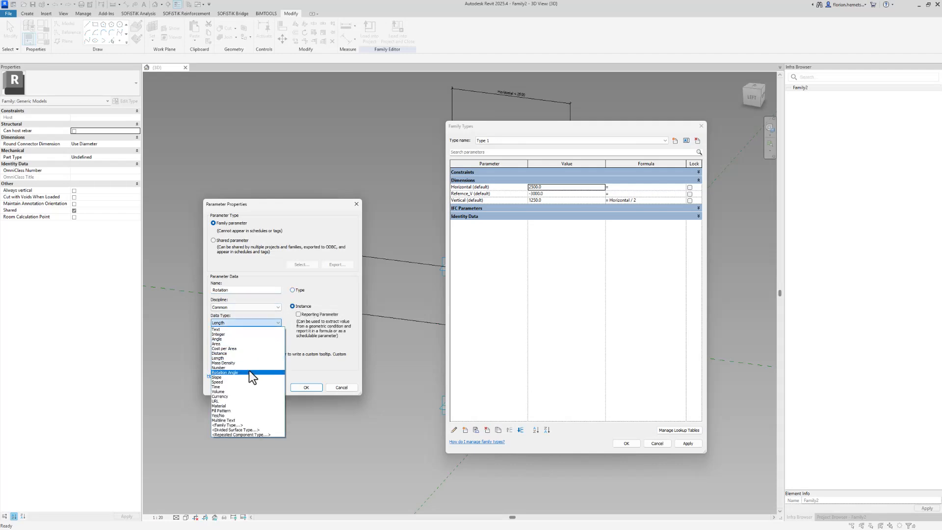
{"action": "left_click", "coordinate": [249, 372]}
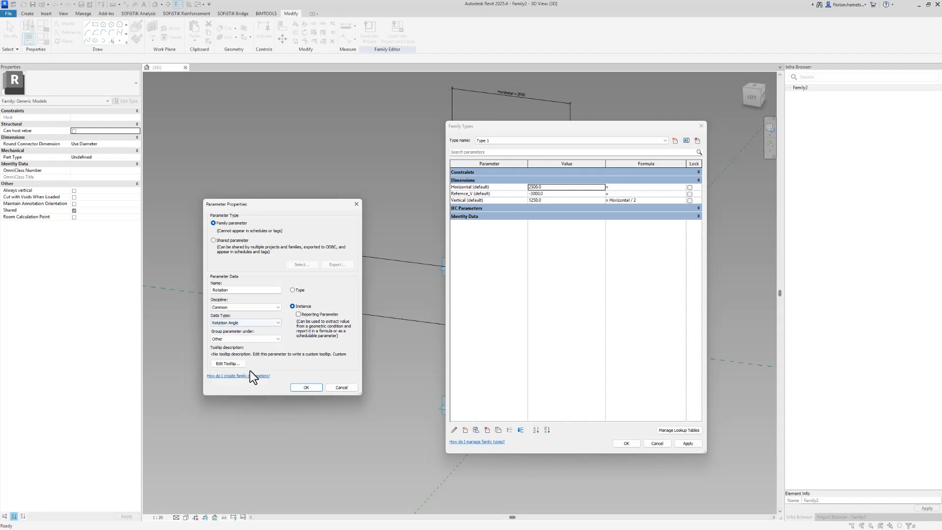
{"action": "left_click", "coordinate": [300, 386]}
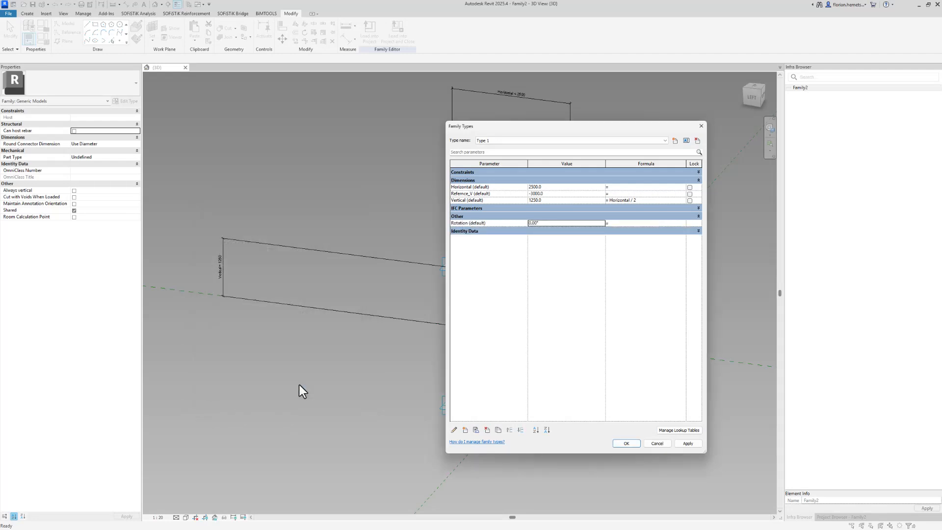
{"action": "left_click", "coordinate": [552, 224]}
{"action": "type", "text": "10"}
{"action": "left_click", "coordinate": [539, 259]}
Close Family Types and set the lower reference point's plane as the work plane.
{"action": "left_click", "coordinate": [622, 443]}
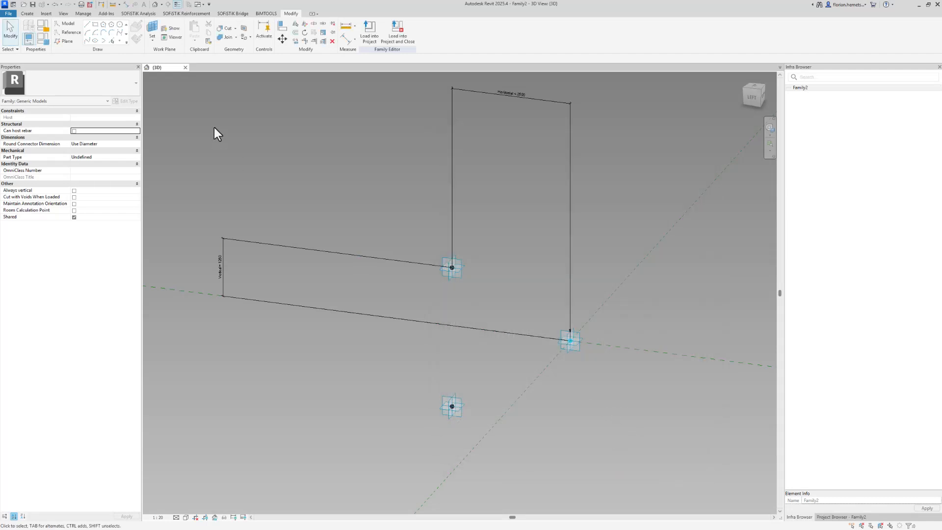
{"action": "left_click", "coordinate": [156, 29]}
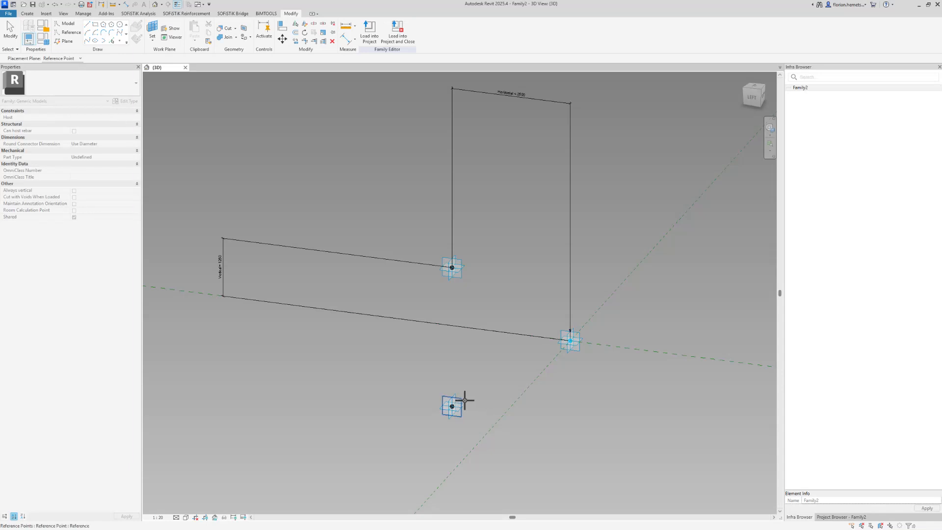
{"action": "middle_click_drag", "start_coordinate": [688, 155], "coordinate": [725, 149], "text": "shift"}
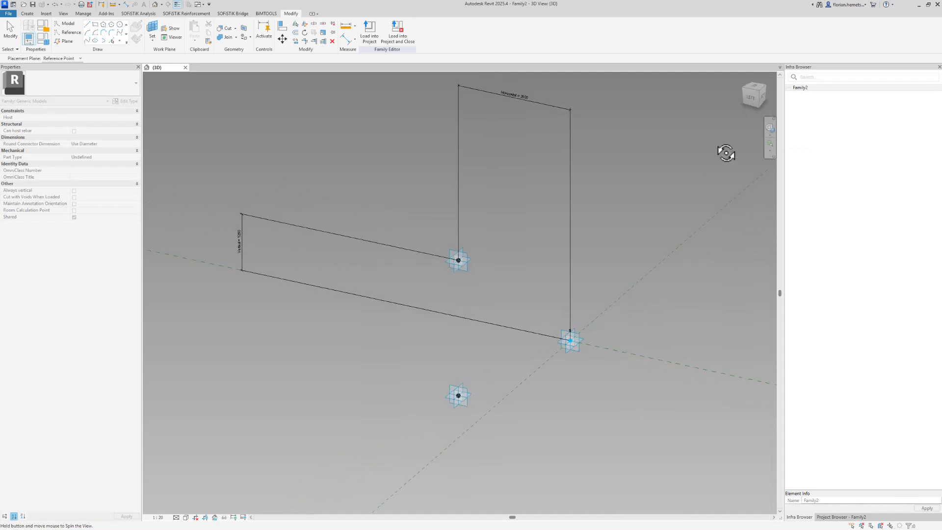
{"action": "left_click", "coordinate": [666, 358]}
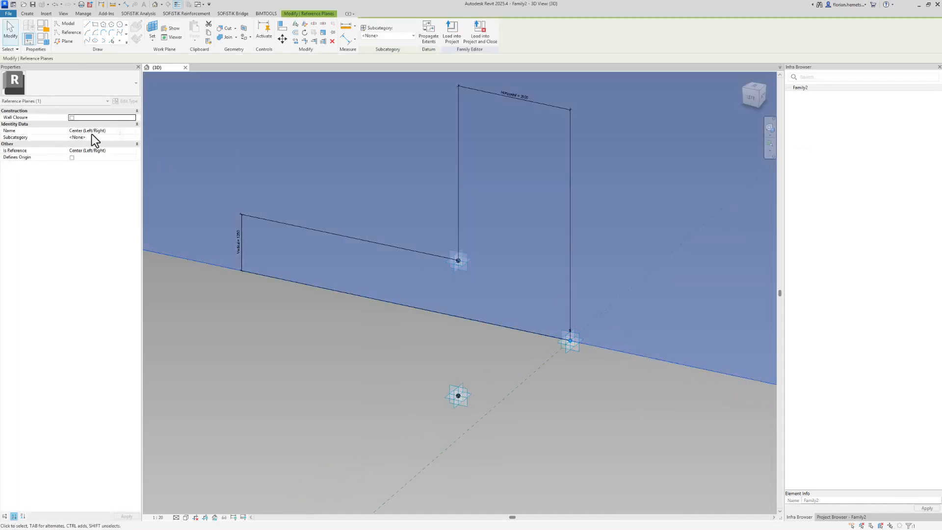
{"action": "left_click", "coordinate": [457, 411]}
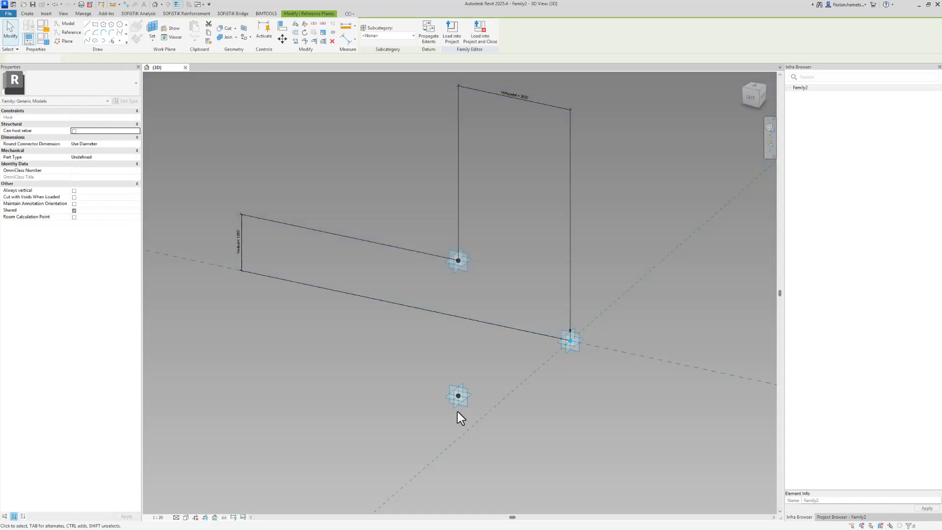
{"action": "left_click", "coordinate": [151, 27]}
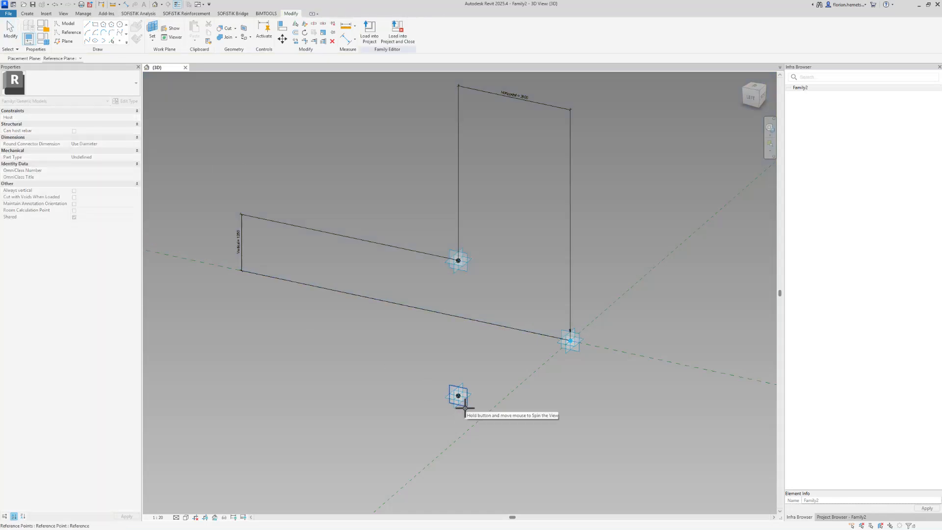
{"action": "left_click", "coordinate": [465, 407]}
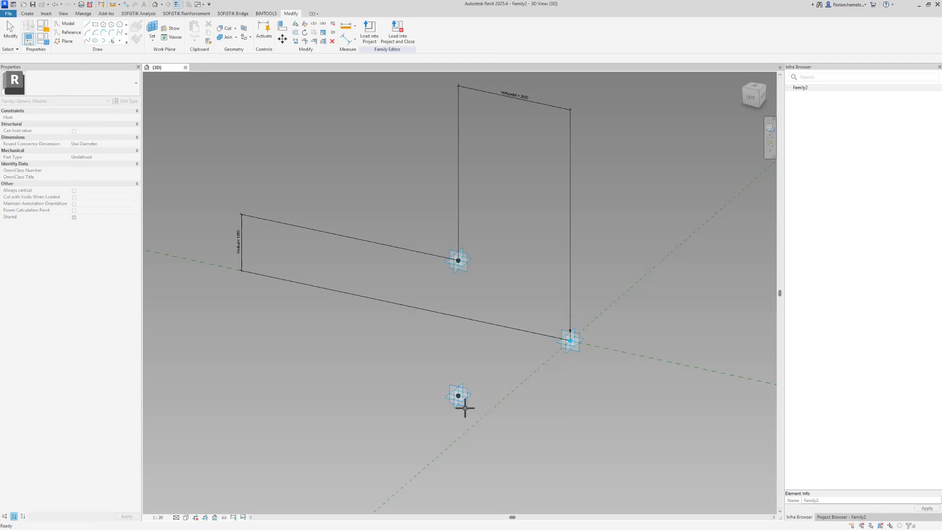
Place a reference point hosted on the lower point, accepting the identical-points warning.
{"action": "left_click", "coordinate": [118, 40]}
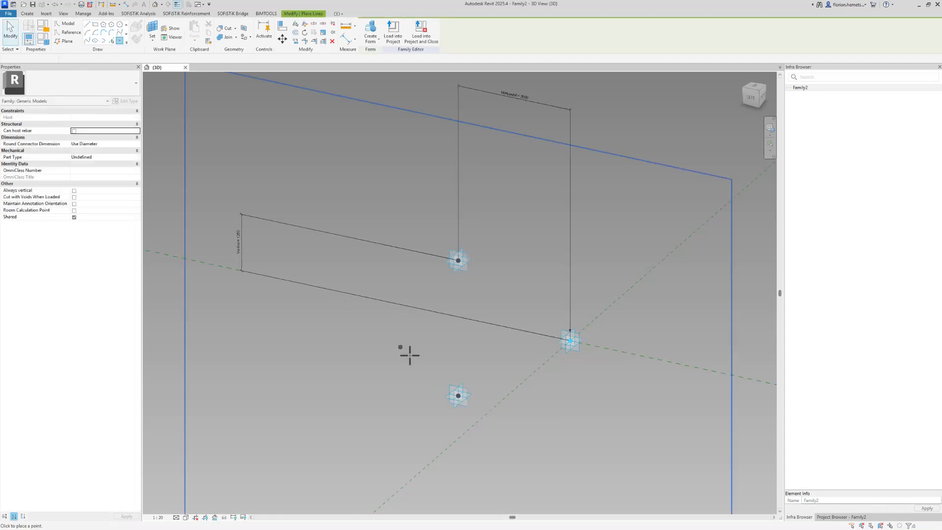
{"action": "left_click", "coordinate": [458, 396]}
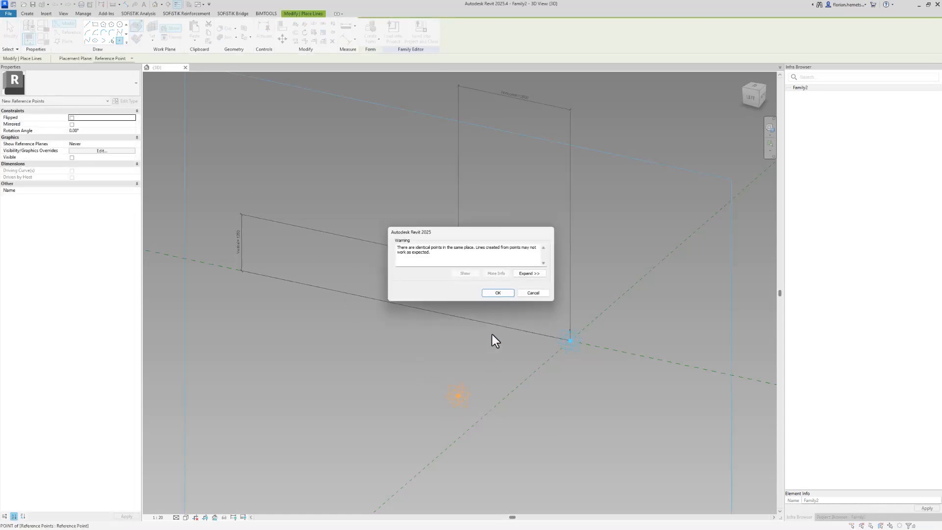
{"action": "left_click", "coordinate": [497, 292]}
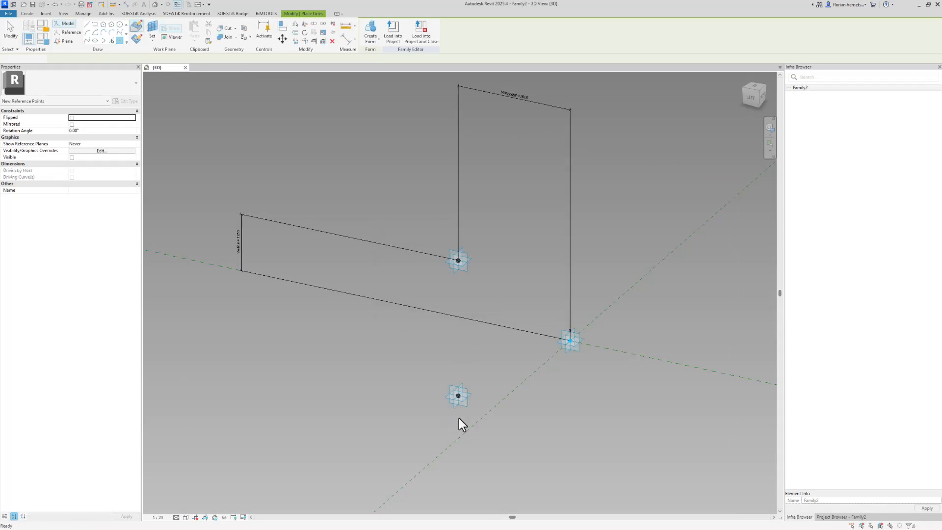
{"action": "key", "text": "Escape"}
{"action": "left_click", "coordinate": [460, 396]}
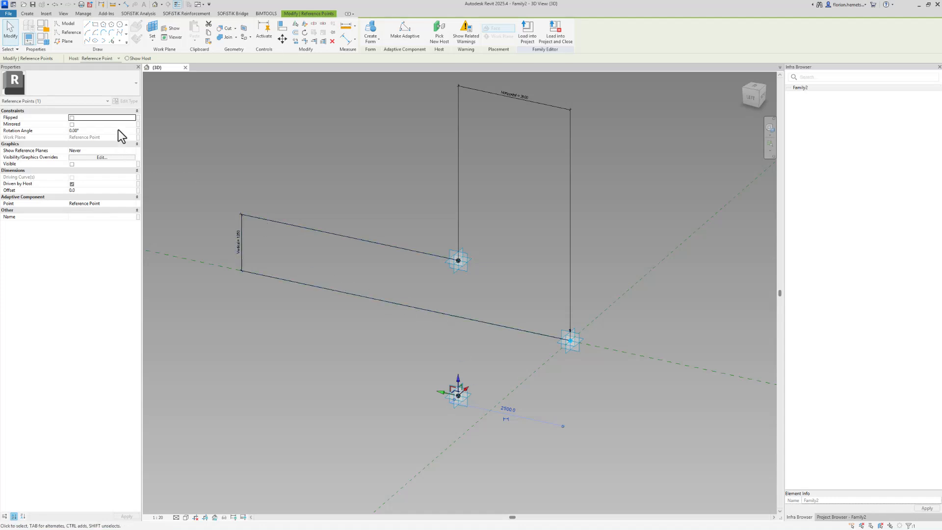
Associate the hosted point's rotation angle with the Rotation parameter.
{"action": "left_click", "coordinate": [138, 130]}
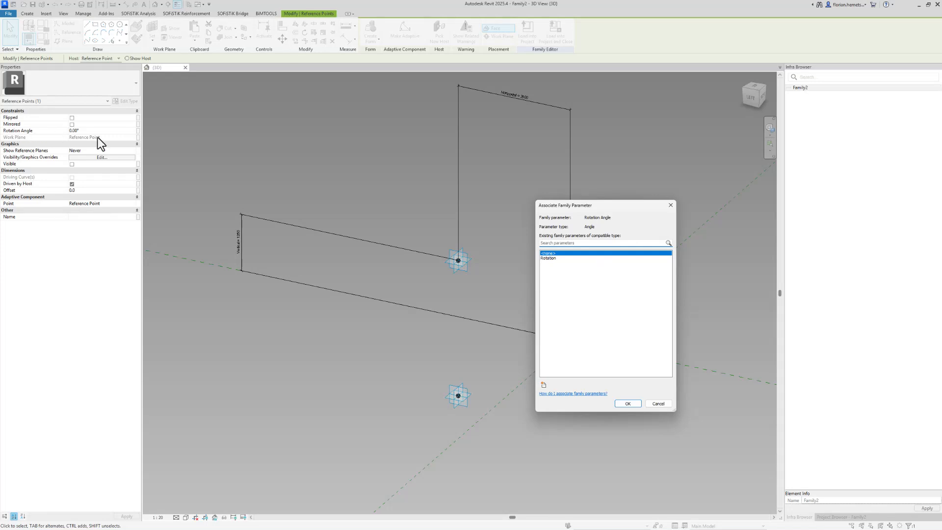
{"action": "left_click", "coordinate": [569, 259]}
{"action": "left_click", "coordinate": [628, 404]}
{"action": "middle_click_drag", "start_coordinate": [466, 426], "coordinate": [461, 396], "text": "shift"}
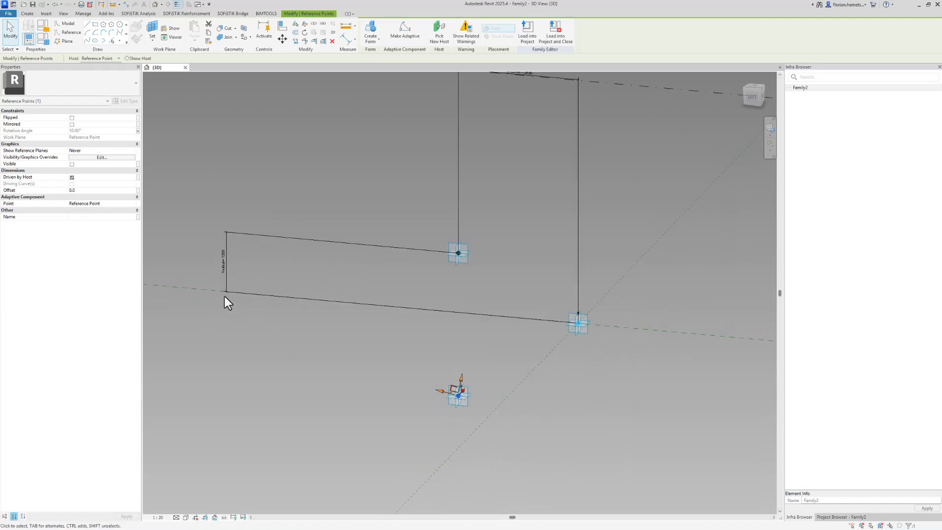
Set the -3000 offset point's reference planes to Never and the 10° rotated point's to Always.
{"action": "left_click", "coordinate": [457, 412]}
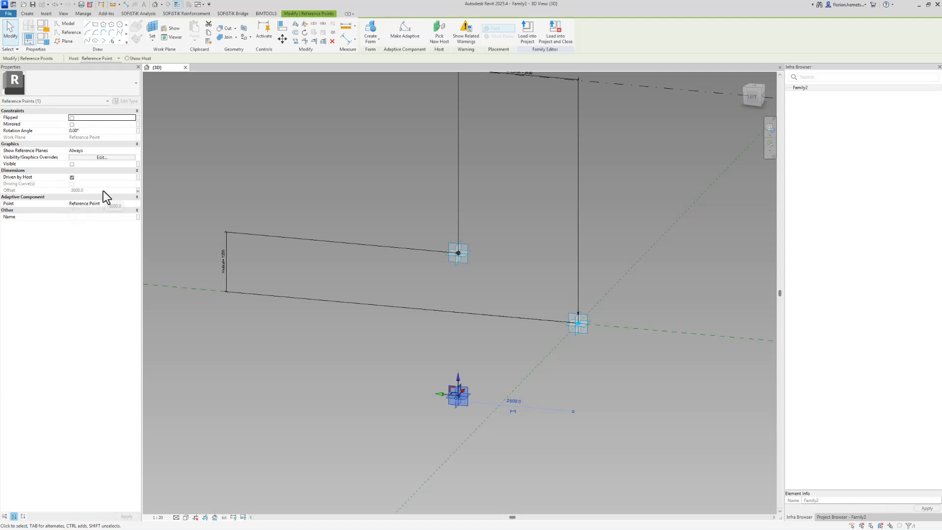
{"action": "left_click", "coordinate": [132, 150]}
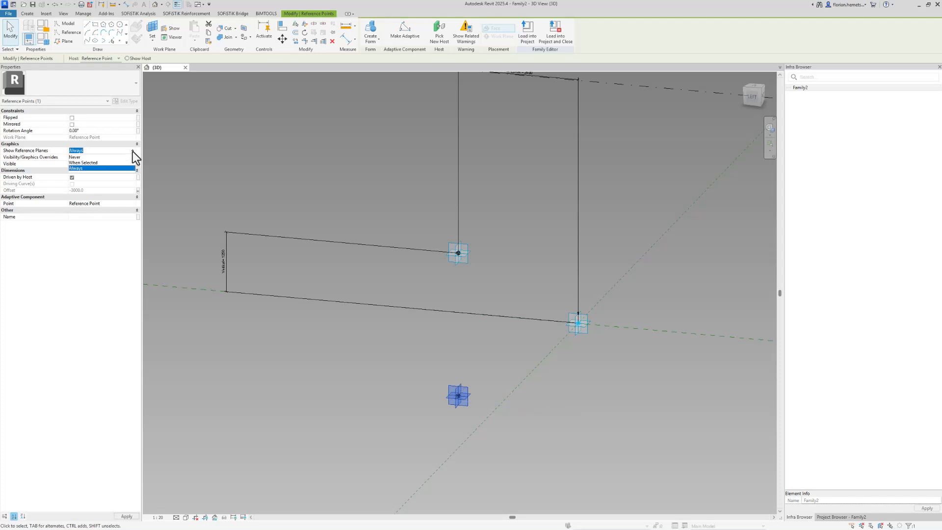
{"action": "left_click", "coordinate": [123, 156]}
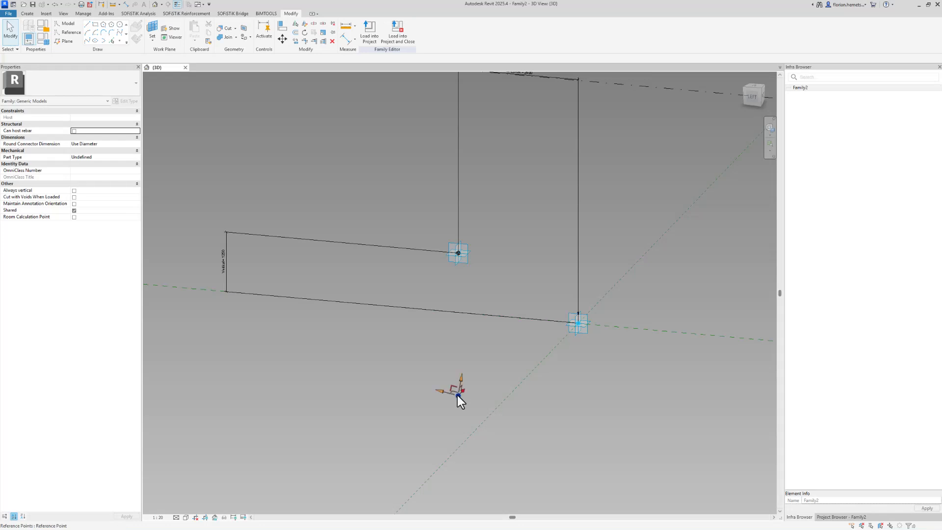
{"action": "left_click", "coordinate": [458, 395]}
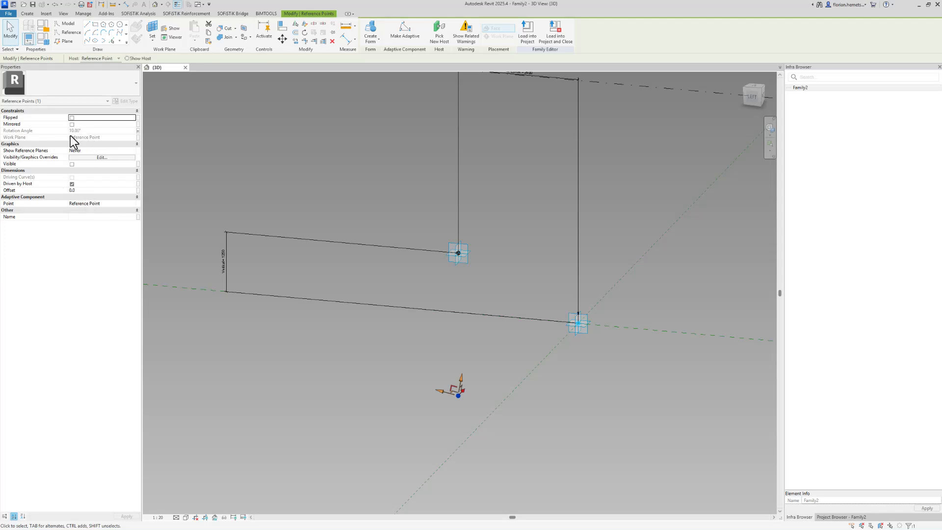
{"action": "left_click", "coordinate": [133, 151]}
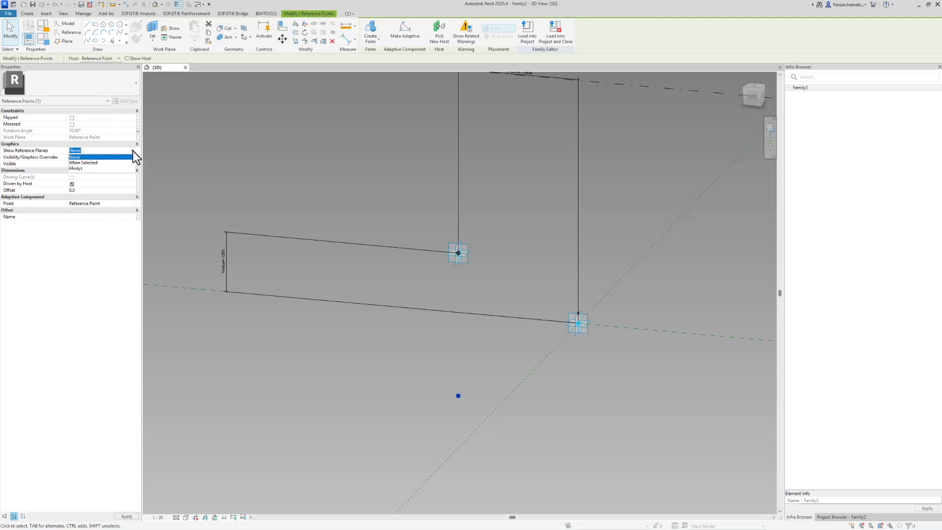
{"action": "left_click", "coordinate": [108, 168]}
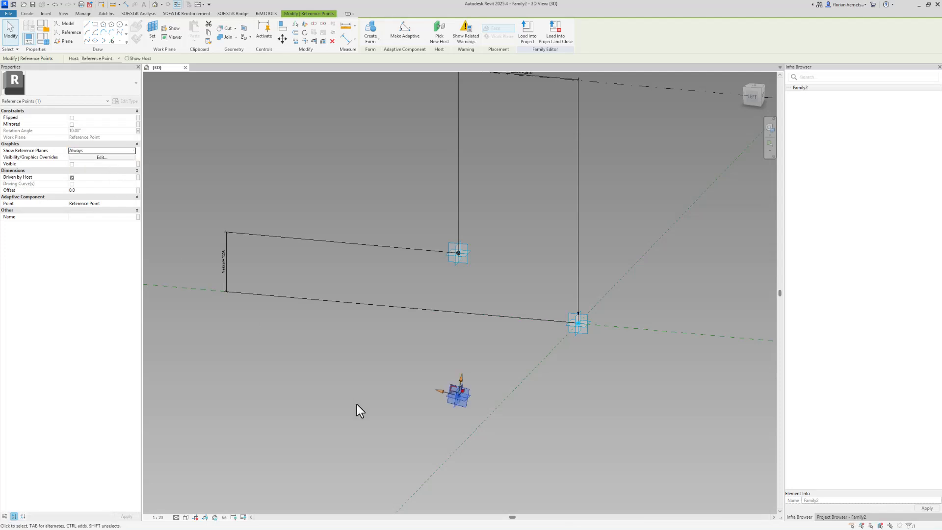
{"action": "key", "text": "Escape"}
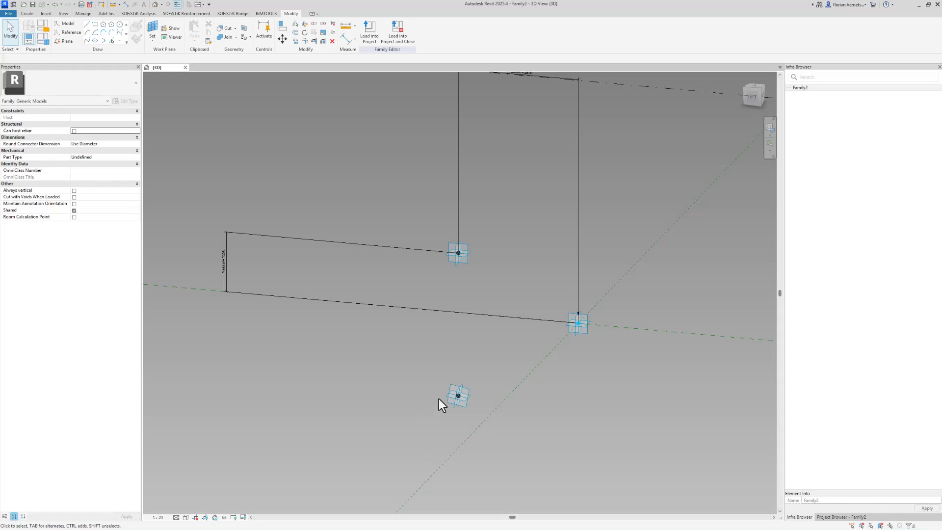
Place another reference point on the rotated point's plane, accepting the identical-points warning.
{"action": "left_click", "coordinate": [151, 29]}
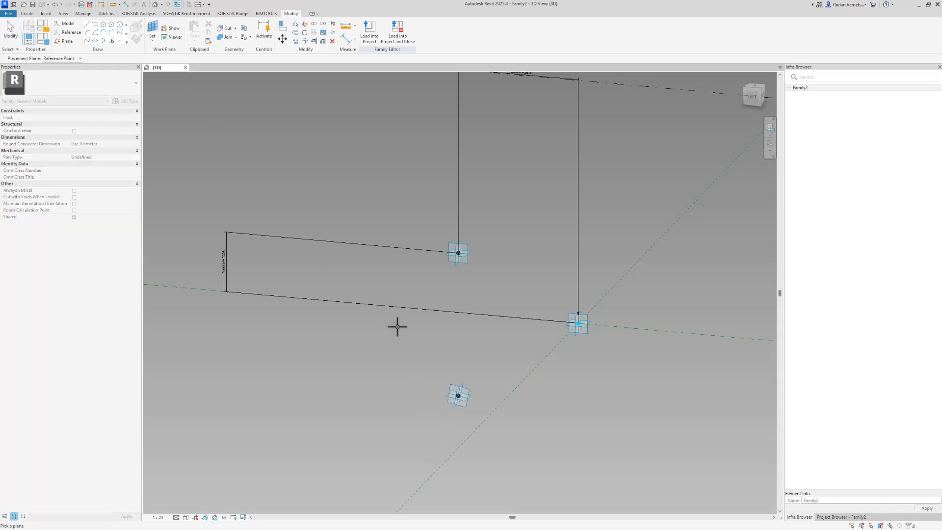
{"action": "left_click", "coordinate": [444, 396]}
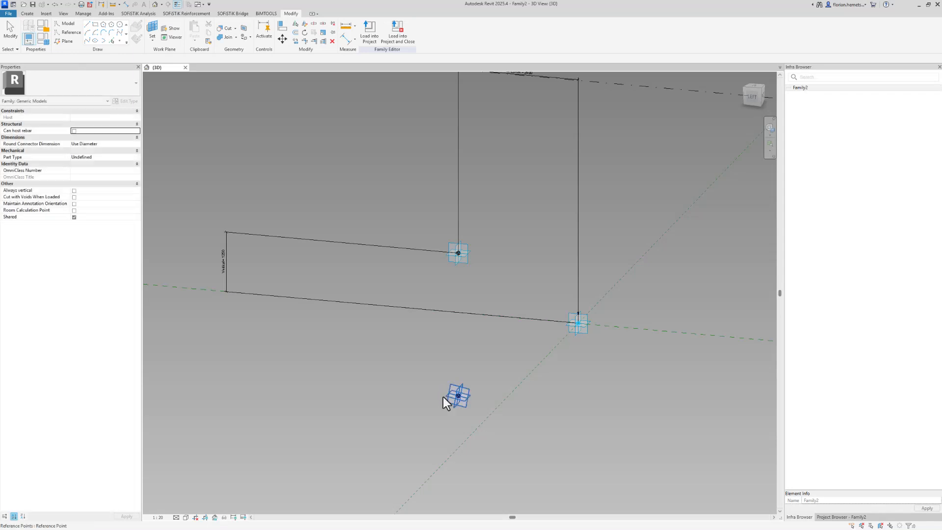
{"action": "left_click", "coordinate": [119, 41]}
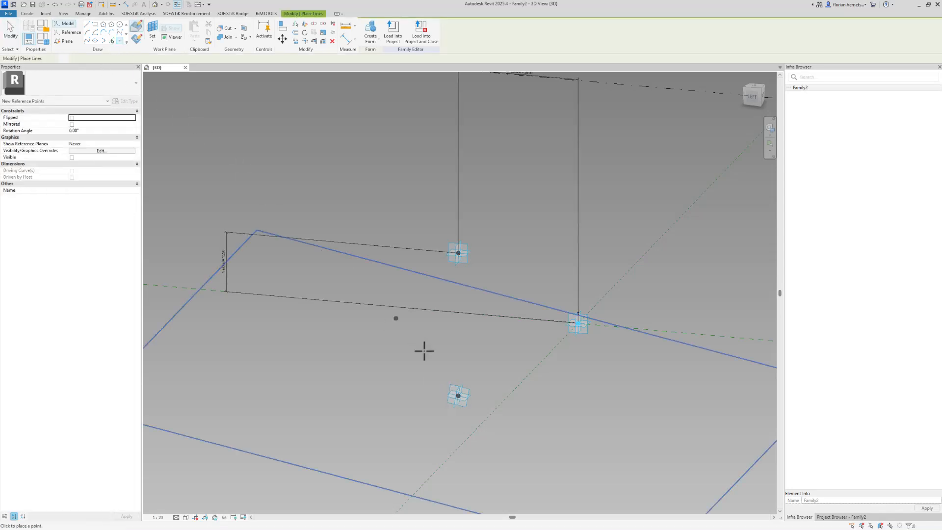
{"action": "left_click", "coordinate": [458, 396]}
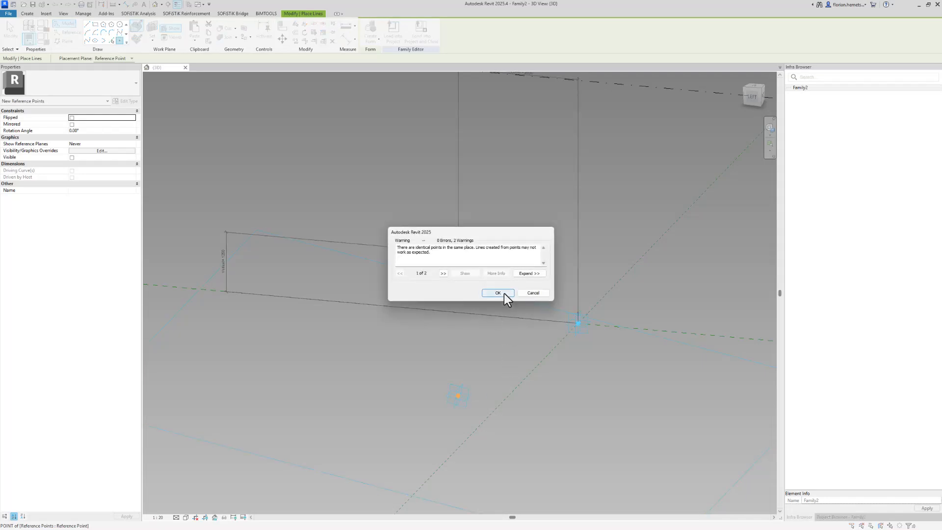
{"action": "left_click", "coordinate": [504, 293]}
{"action": "key", "text": "Escape"}
{"action": "key", "text": "Escape"}
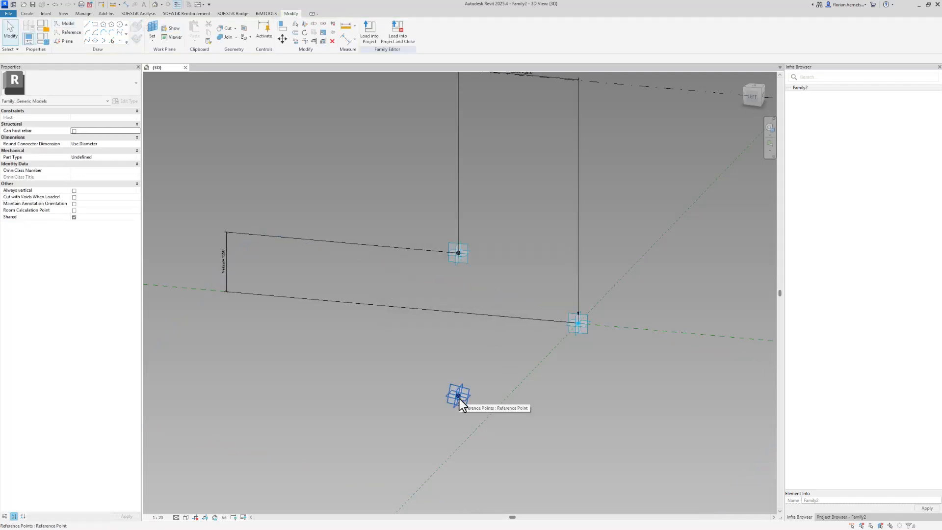
{"action": "left_click", "coordinate": [459, 398]}
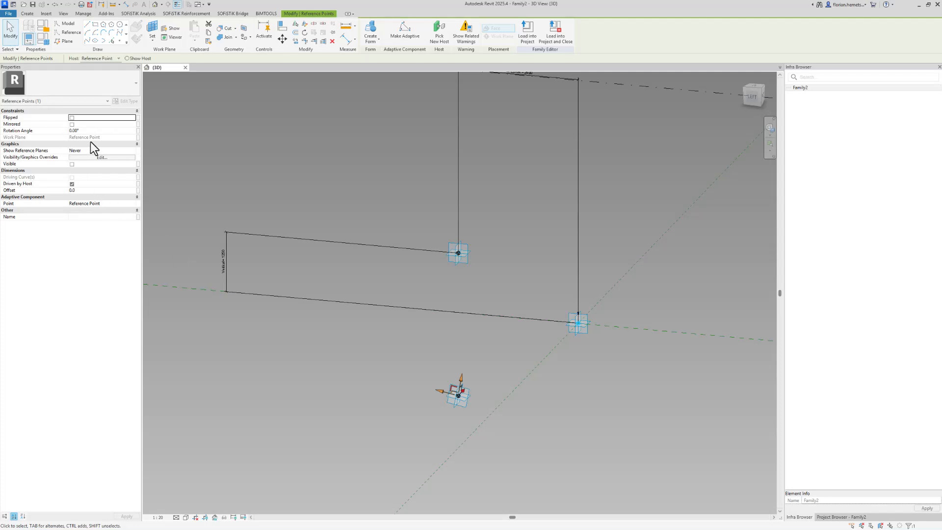
Associate the hosted point's Offset with the Vertical parameter, raising the point to 1250.0.
{"action": "left_click", "coordinate": [95, 193]}
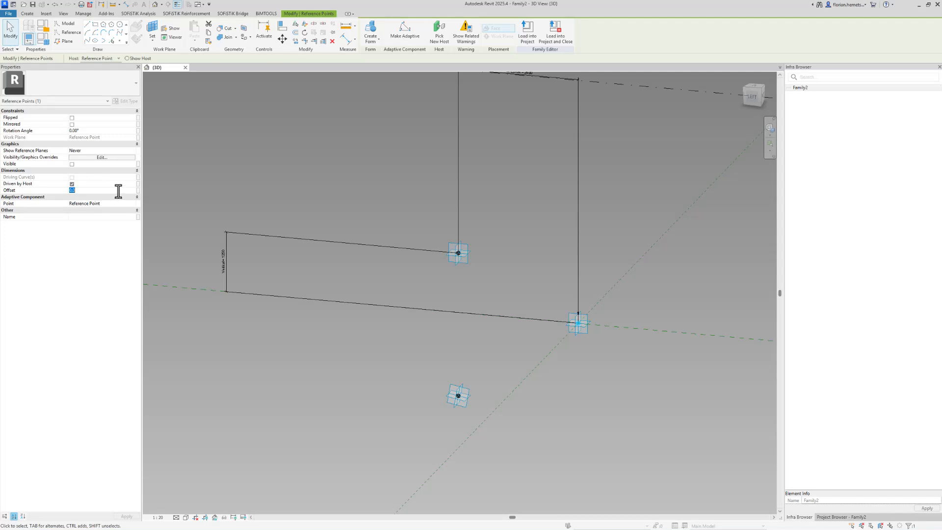
{"action": "left_click", "coordinate": [138, 190]}
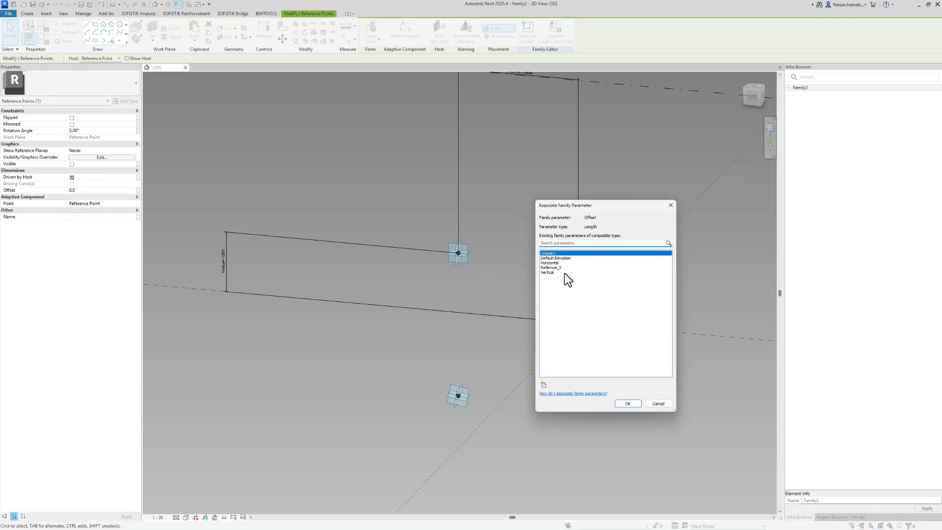
{"action": "left_click", "coordinate": [547, 274]}
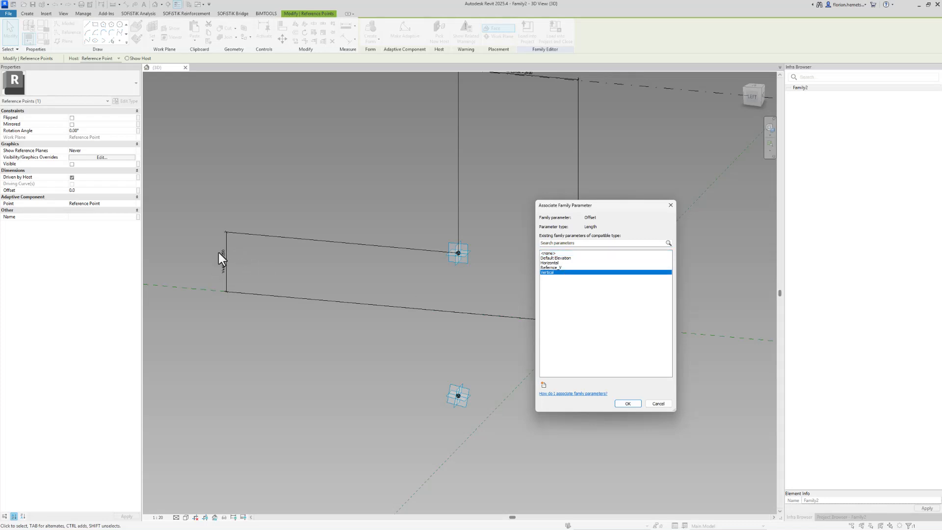
{"action": "left_click", "coordinate": [638, 404]}
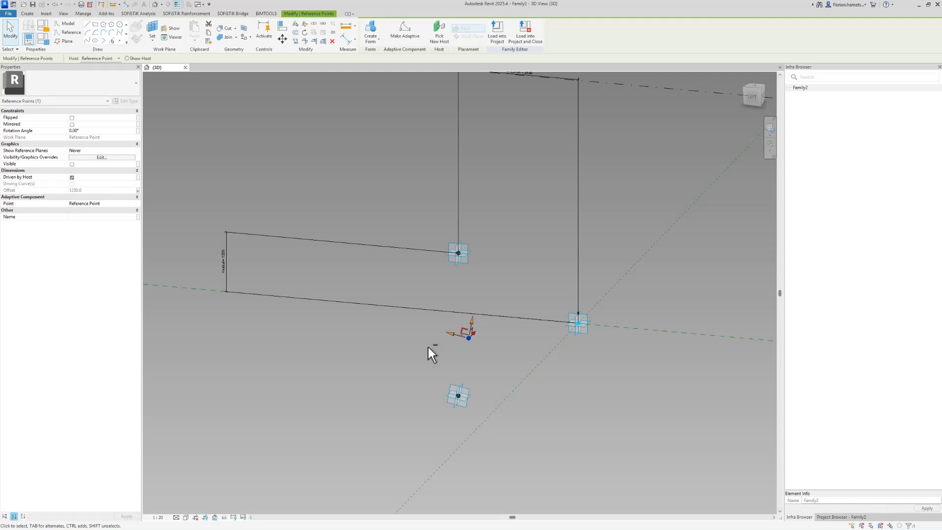
Review the family type values, including Rotation 10.00°, and close Family Types.
{"action": "mouse_move", "coordinate": [428, 346]}
{"action": "middle_mouse_down", "text": "shift"}
{"action": "mouse_move", "coordinate": [471, 351]}
{"action": "mouse_move", "coordinate": [425, 340]}
{"action": "middle_mouse_up", "text": "shift"}
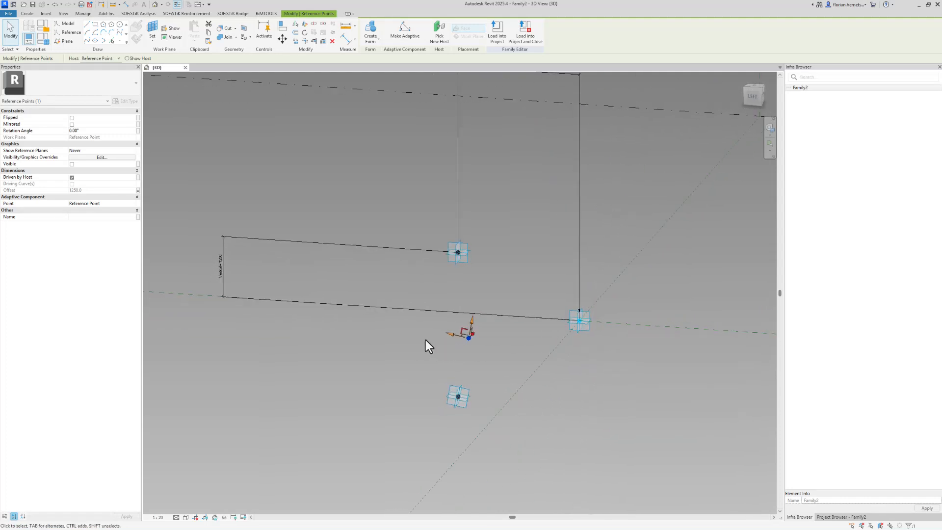
{"action": "left_click", "coordinate": [423, 339]}
{"action": "left_click", "coordinate": [47, 39]}
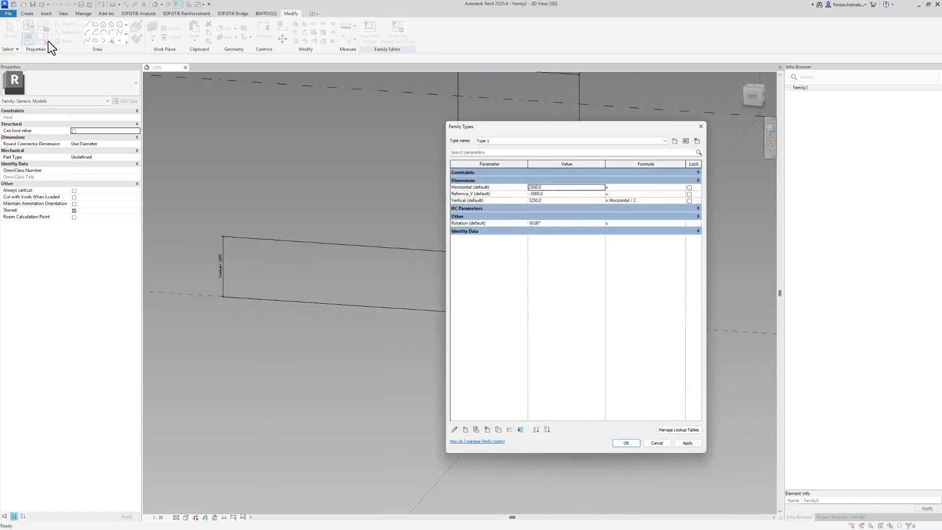
{"action": "left_click_drag", "start_coordinate": [576, 129], "coordinate": [716, 94]}
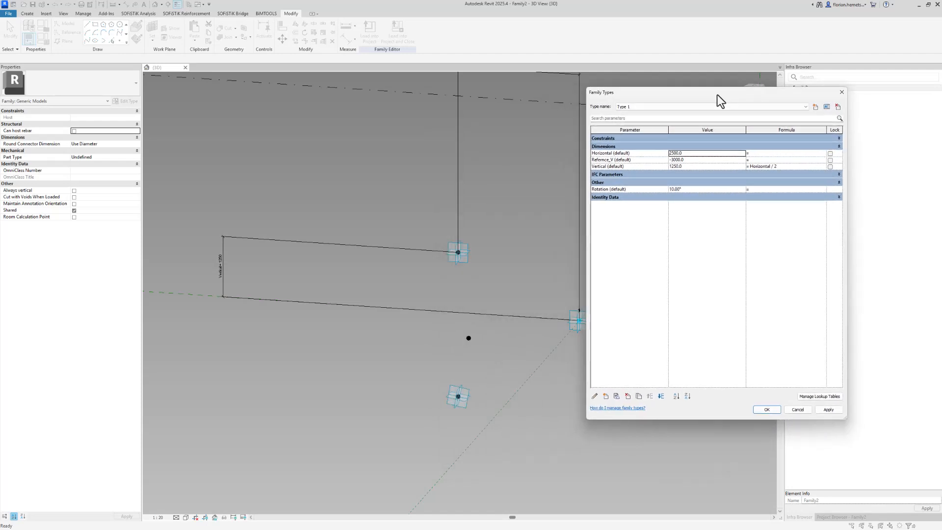
{"action": "left_click", "coordinate": [697, 190]}
{"action": "left_click", "coordinate": [766, 409]}
Select the centre reference point and display its host plane.
{"action": "left_click_drag", "start_coordinate": [463, 330], "coordinate": [496, 358]}
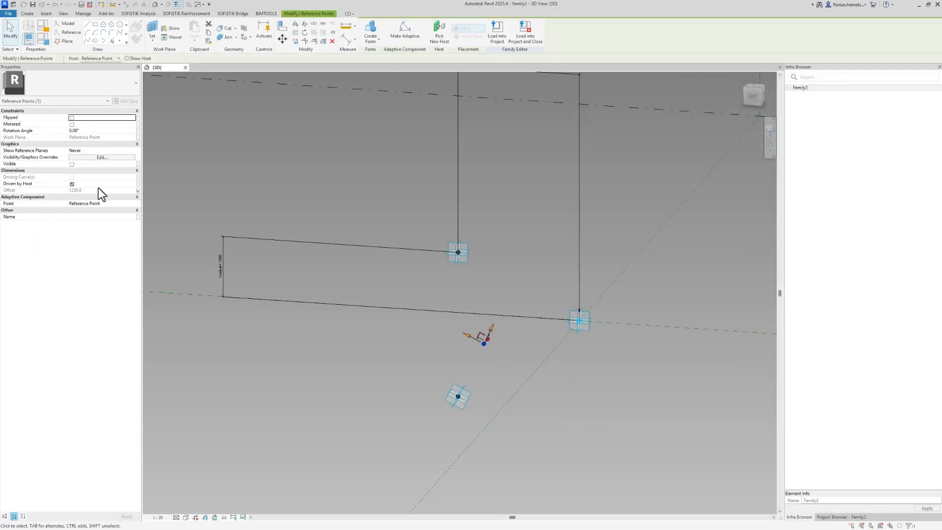
{"action": "left_click", "coordinate": [127, 59]}
{"action": "left_click", "coordinate": [263, 334]}
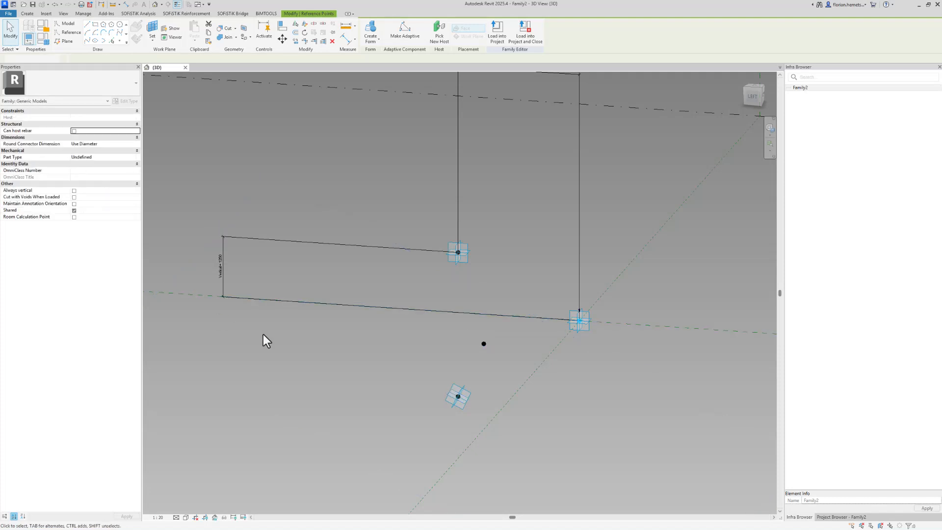
Set Vertical to 1500 in Family Types and bring the Horizontal = 3000 dimension into view.
{"action": "left_click", "coordinate": [43, 38]}
{"action": "left_click", "coordinate": [694, 167]}
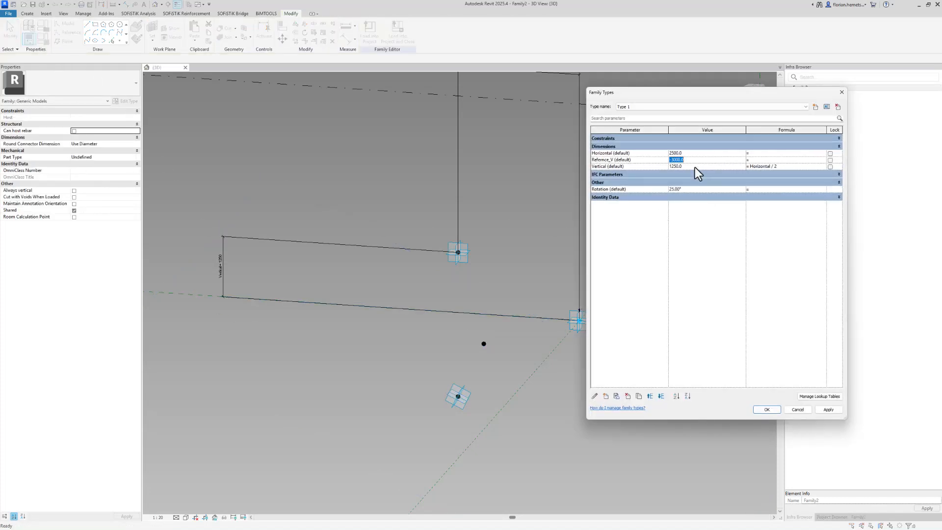
{"action": "type", "text": "1500"}
{"action": "left_click", "coordinate": [829, 410]}
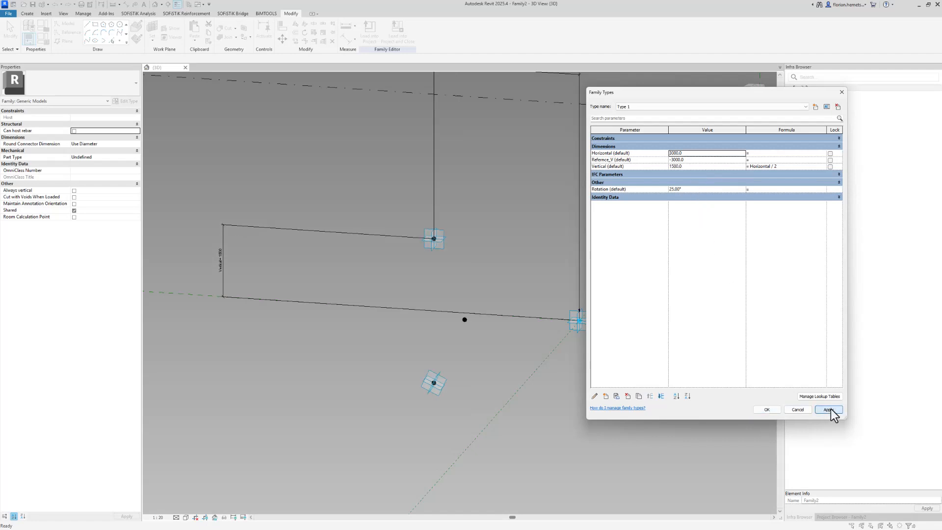
{"action": "left_click", "coordinate": [767, 410]}
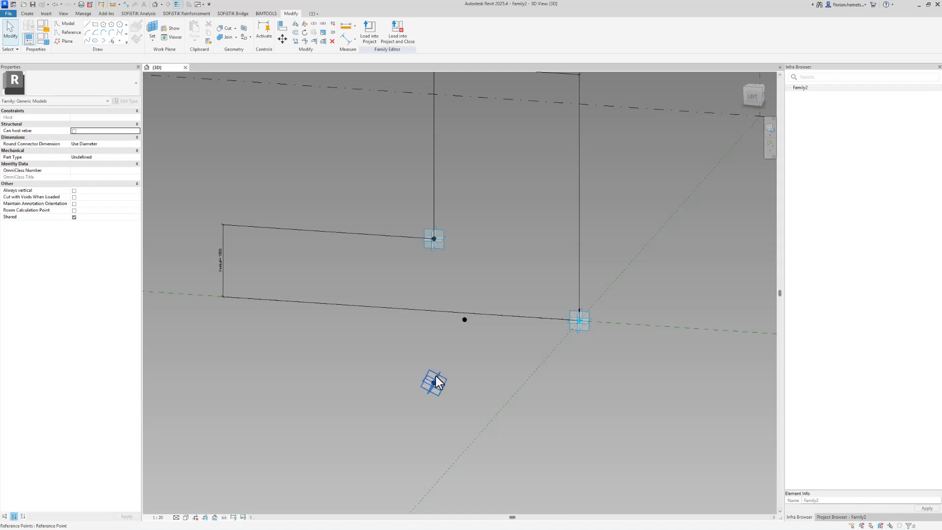
{"action": "middle_click_drag", "start_coordinate": [444, 372], "coordinate": [459, 399]}
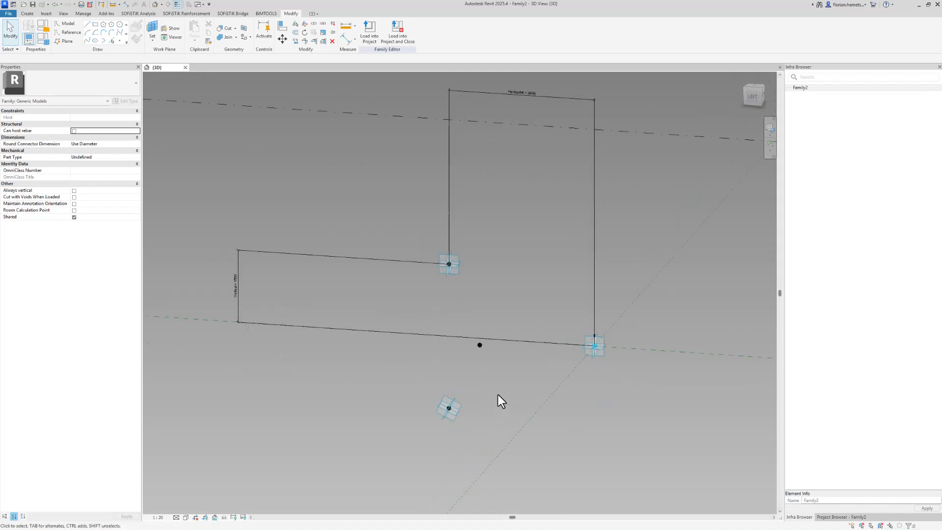
{"action": "left_click", "coordinate": [480, 347]}
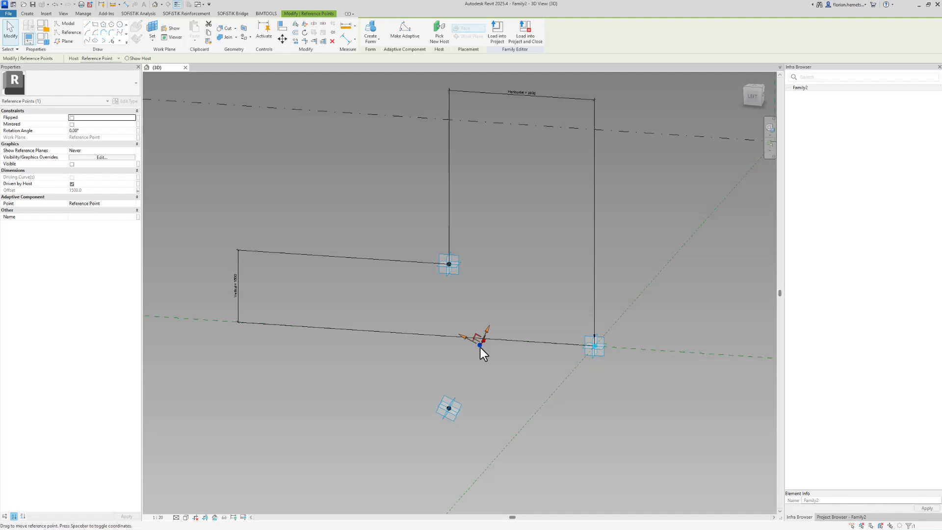
{"action": "left_click", "coordinate": [463, 406], "text": "ctrl"}
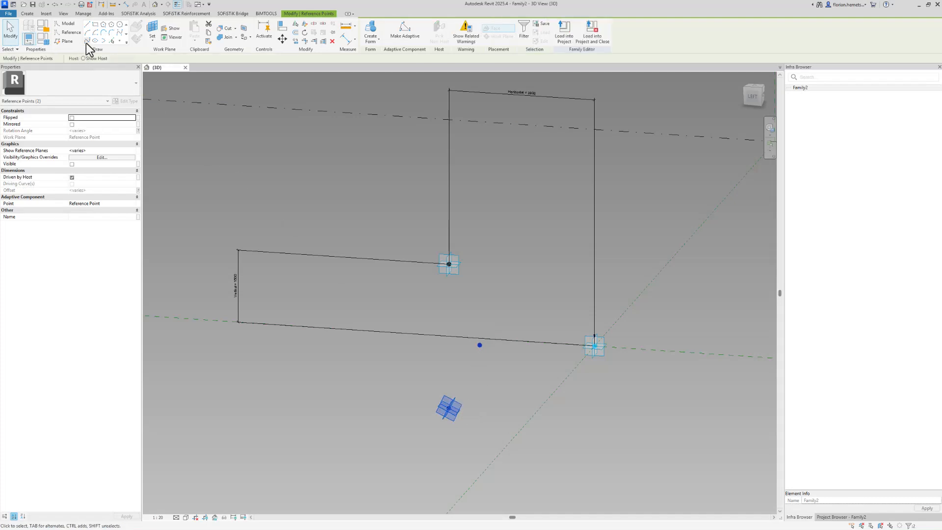
{"action": "left_click", "coordinate": [441, 390]}
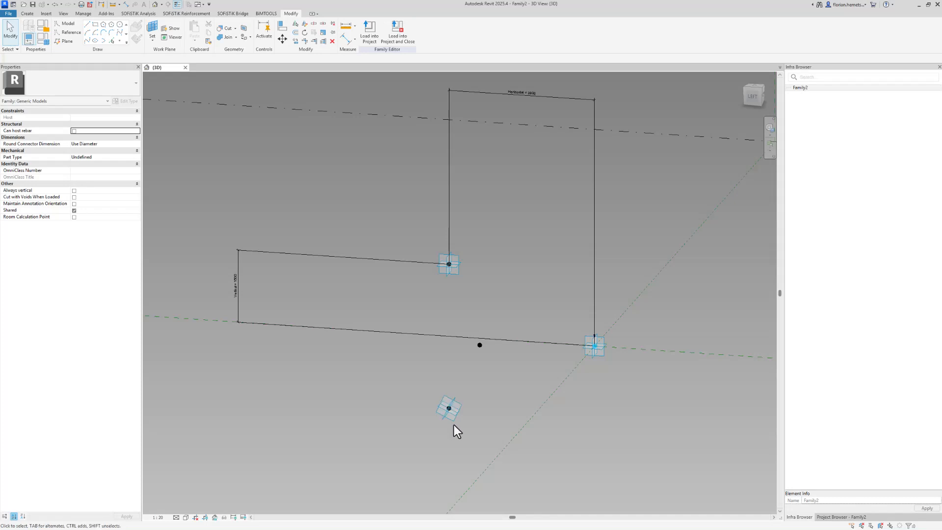
{"action": "left_click", "coordinate": [458, 274]}
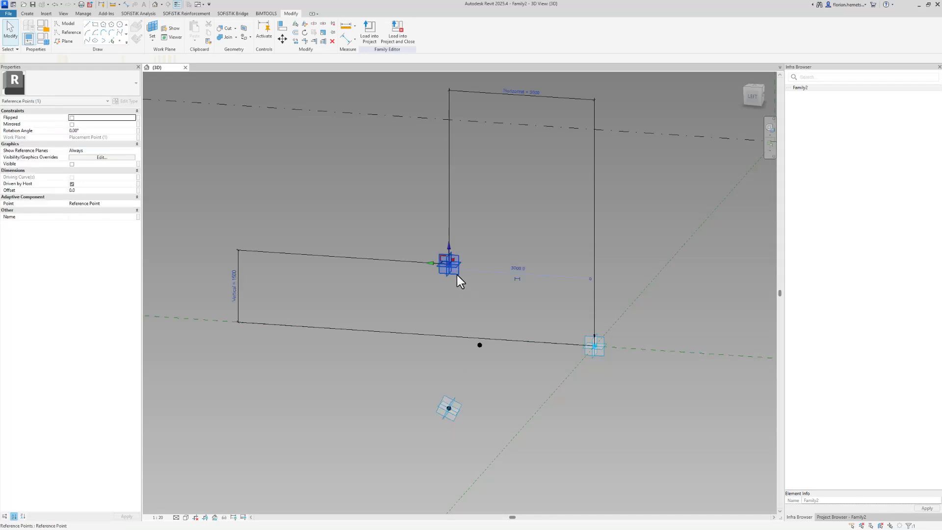
{"action": "left_click", "coordinate": [446, 385]}
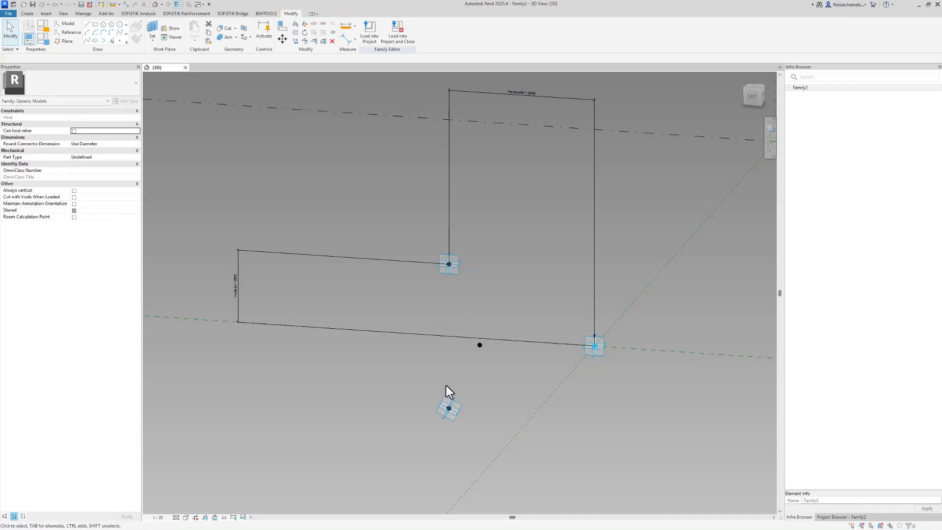
{"action": "left_click", "coordinate": [461, 426]}
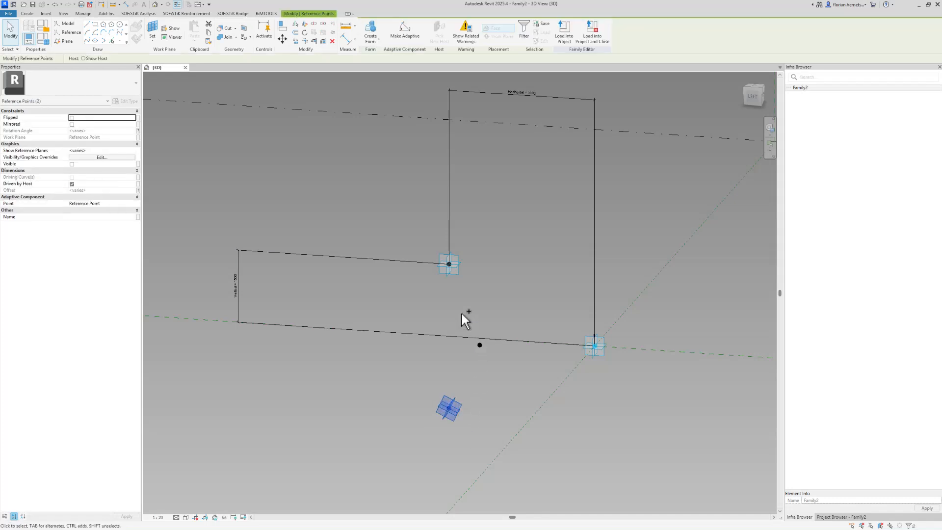
{"action": "left_click", "coordinate": [493, 361], "text": "ctrl"}
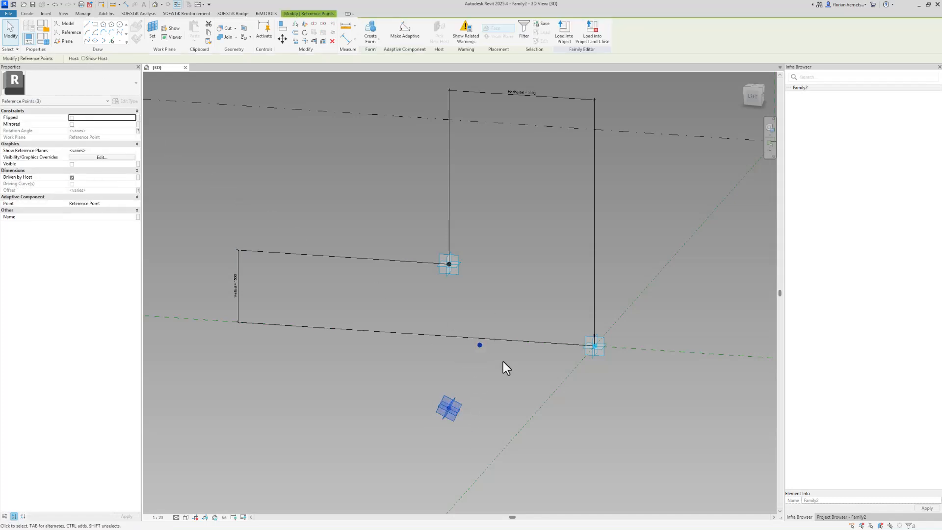
{"action": "left_click", "coordinate": [473, 407]}
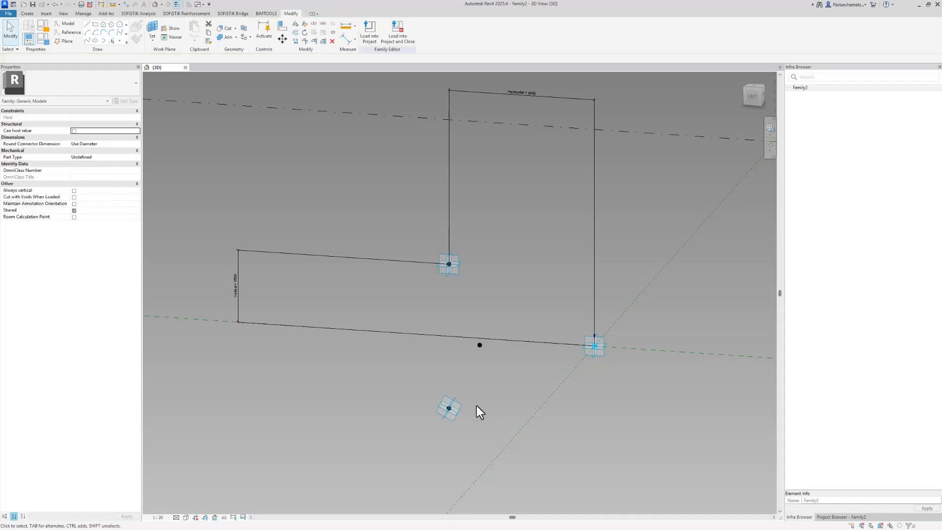
{"action": "left_click", "coordinate": [454, 411]}
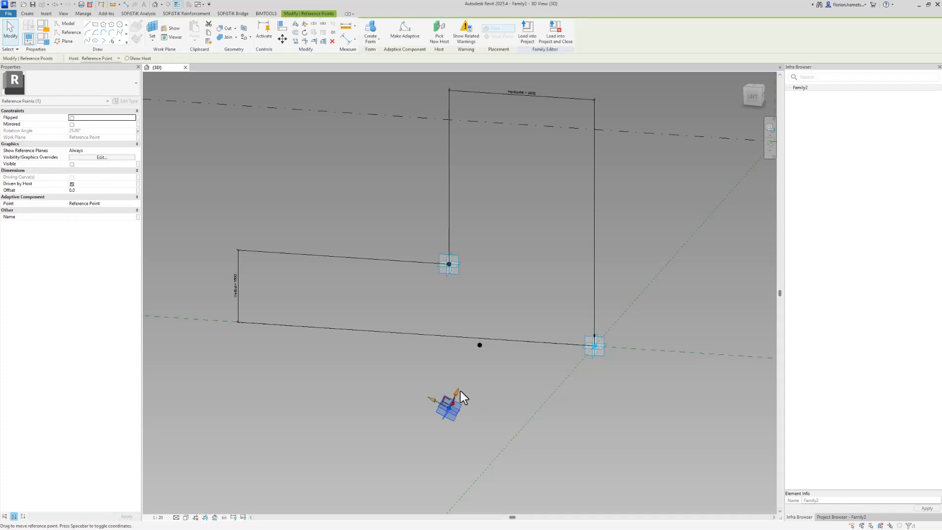
{"action": "left_click_drag", "start_coordinate": [460, 391], "coordinate": [481, 372]}
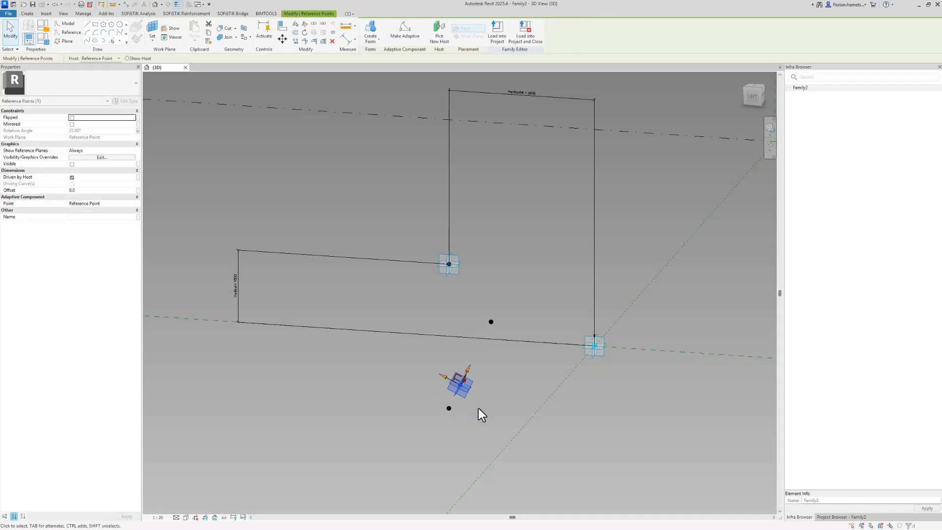
{"action": "left_click", "coordinate": [448, 423]}
{"action": "scroll", "coordinate": [474, 417], "scroll_direction": "down", "scroll_amount": 1}
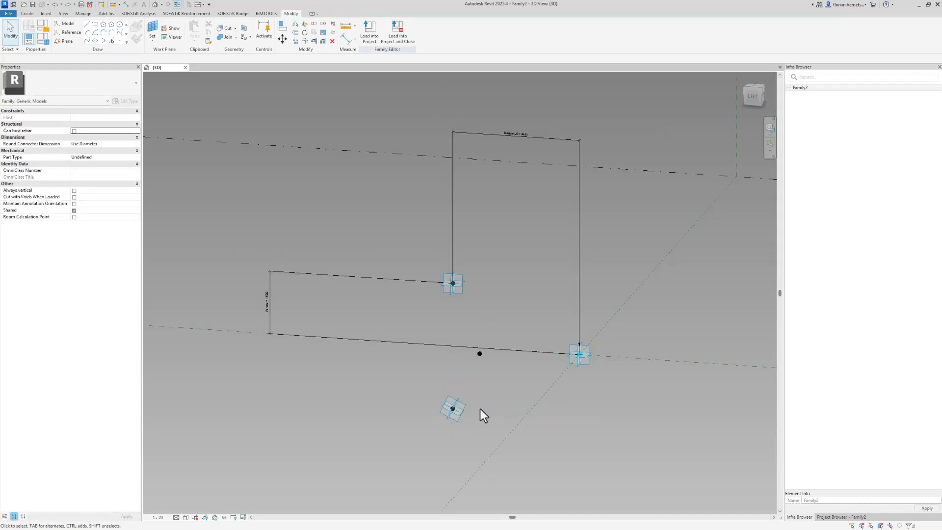
{"action": "scroll", "coordinate": [477, 413], "scroll_direction": "up", "scroll_amount": 1}
{"action": "left_click", "coordinate": [450, 410]}
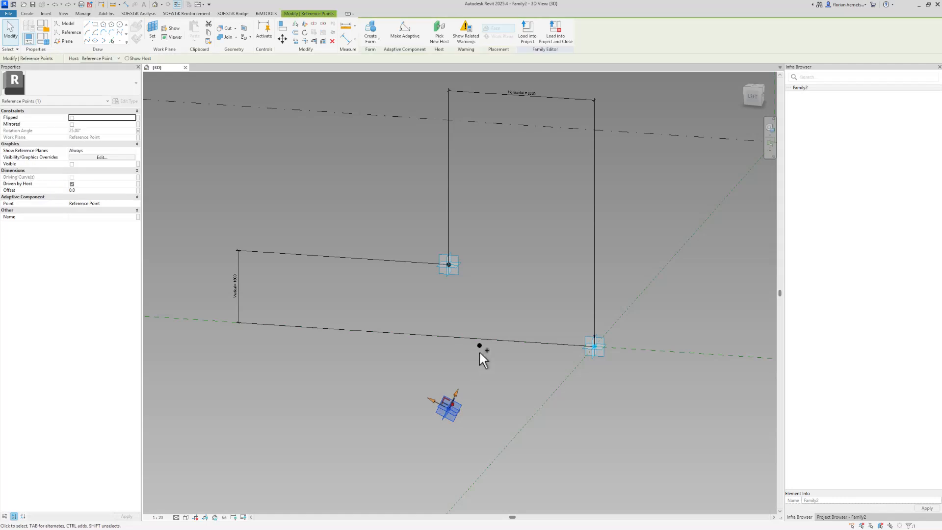
{"action": "left_click", "coordinate": [479, 345], "text": "ctrl"}
{"action": "left_click", "coordinate": [87, 43]}
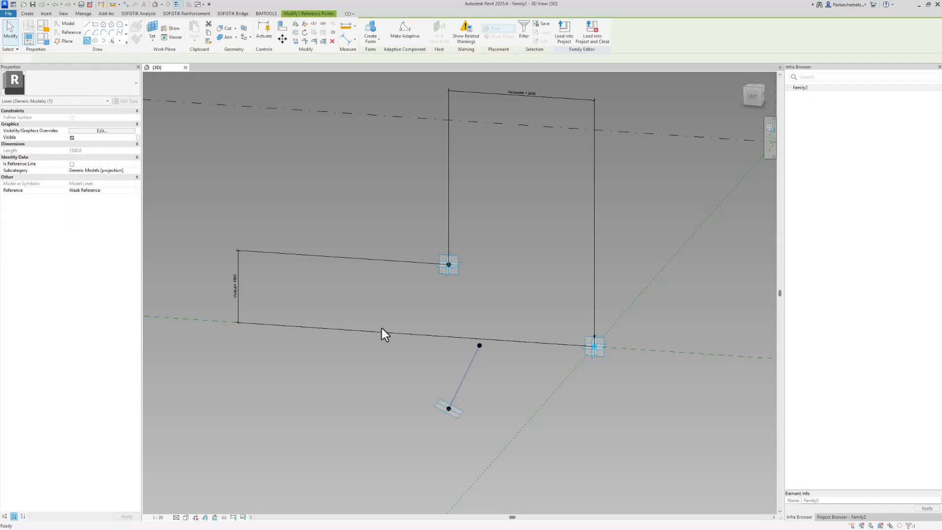
{"action": "left_click", "coordinate": [456, 414]}
{"action": "left_click", "coordinate": [457, 275], "text": "ctrl"}
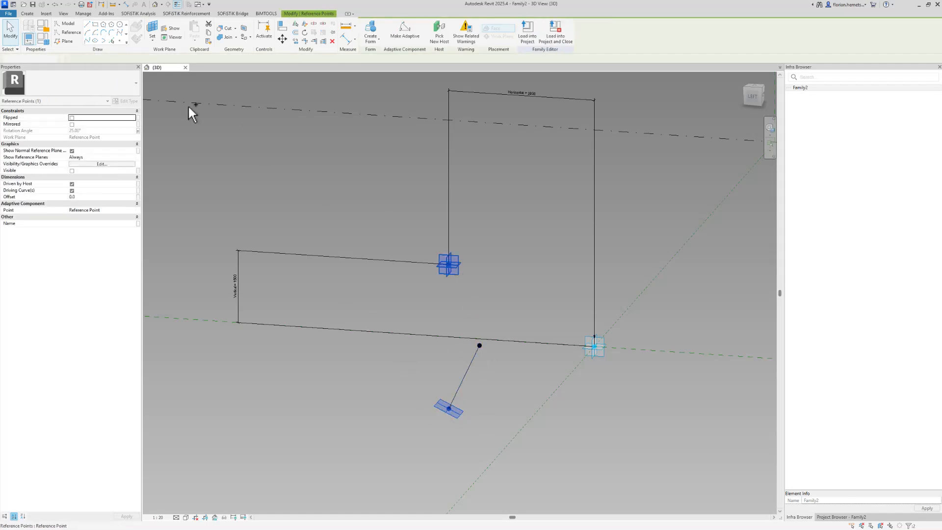
{"action": "left_click", "coordinate": [87, 40]}
{"action": "left_click", "coordinate": [457, 240]}
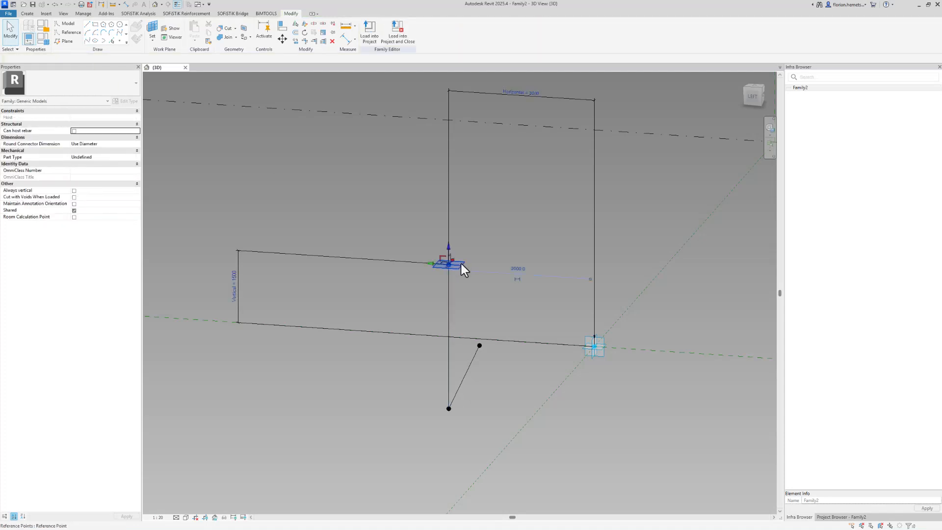
{"action": "left_click", "coordinate": [461, 264]}
{"action": "left_click", "coordinate": [479, 345], "text": "ctrl"}
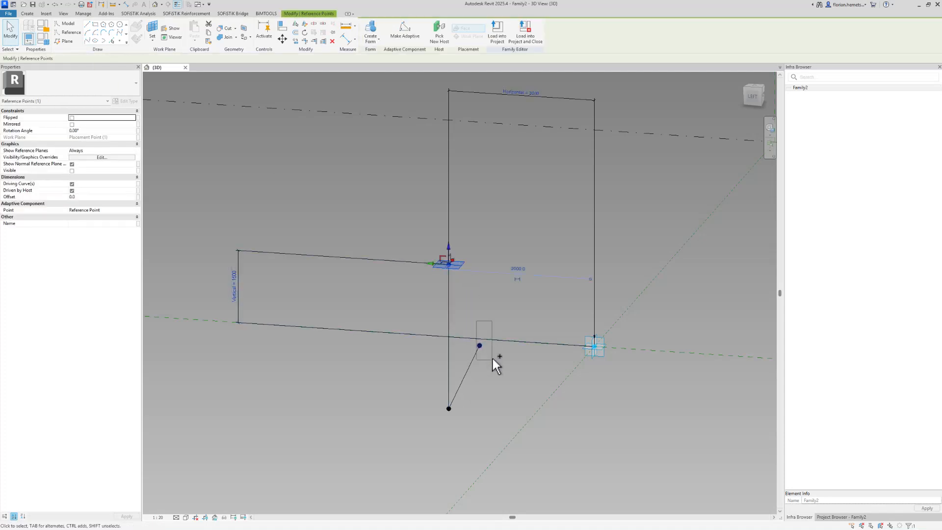
{"action": "left_click", "coordinate": [80, 41]}
{"action": "middle_click_drag", "start_coordinate": [563, 288], "coordinate": [464, 302], "text": "shift"}
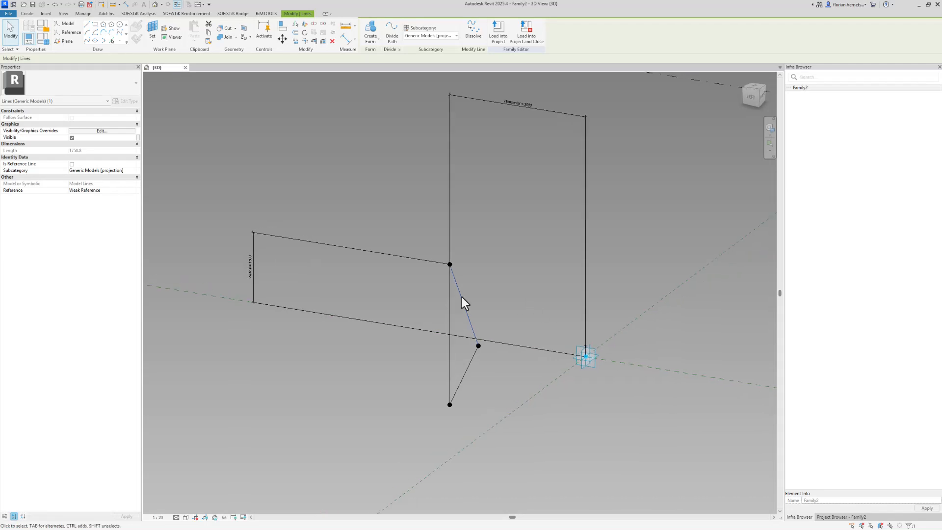
{"action": "left_click_drag", "start_coordinate": [405, 231], "coordinate": [519, 437]}
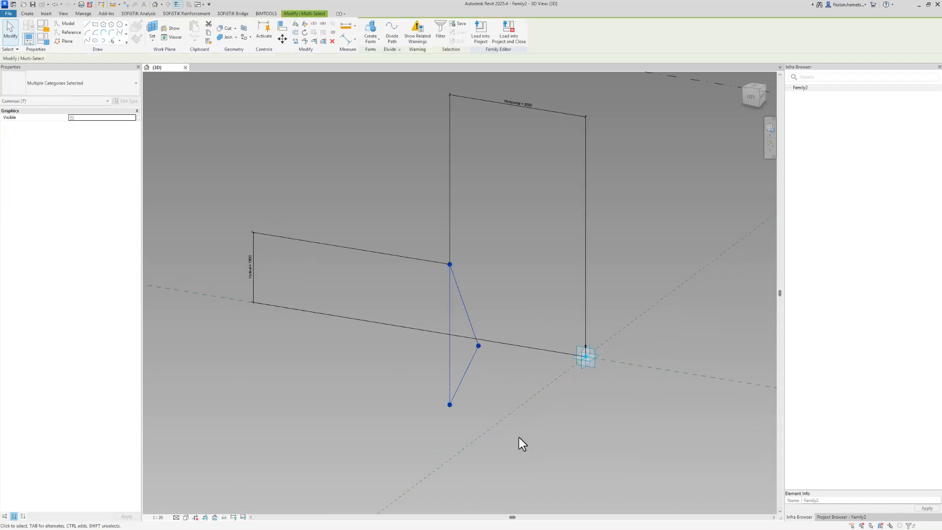
{"action": "left_click", "coordinate": [519, 437]}
{"action": "key", "text": "Tab"}
{"action": "left_click", "coordinate": [470, 369]}
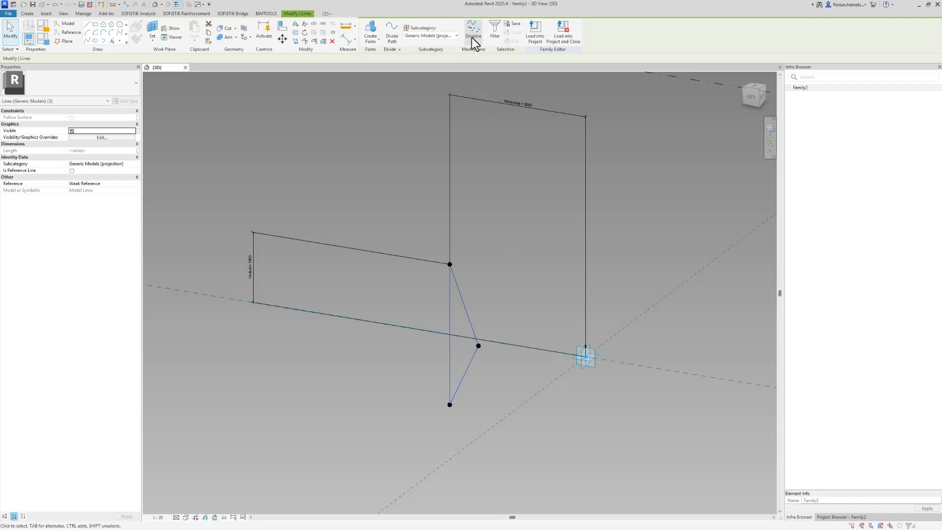
{"action": "left_click", "coordinate": [472, 37]}
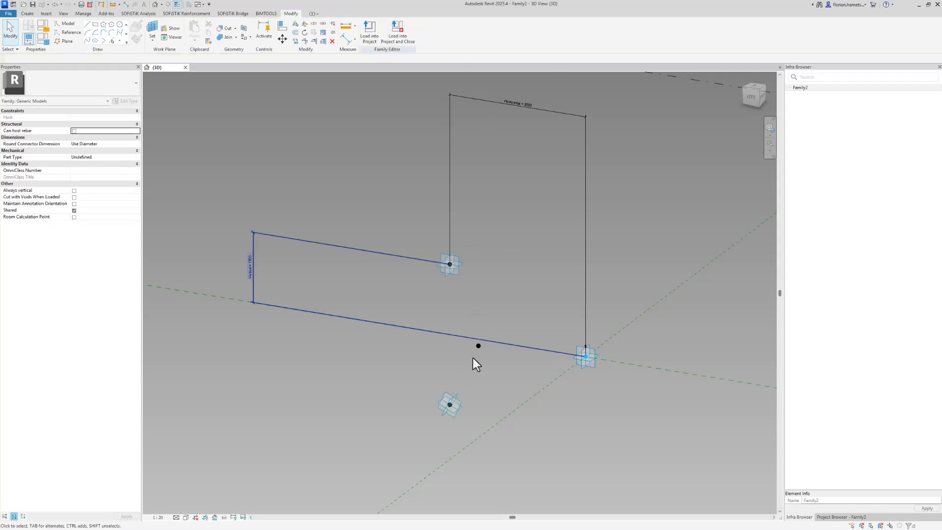
{"action": "left_click", "coordinate": [478, 349]}
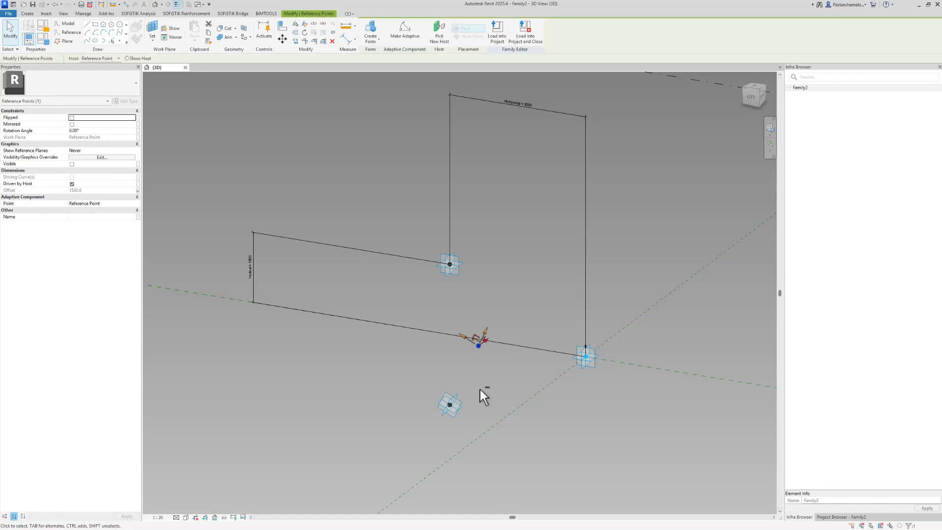
{"action": "middle_click_drag", "start_coordinate": [484, 391], "coordinate": [505, 372], "text": "shift"}
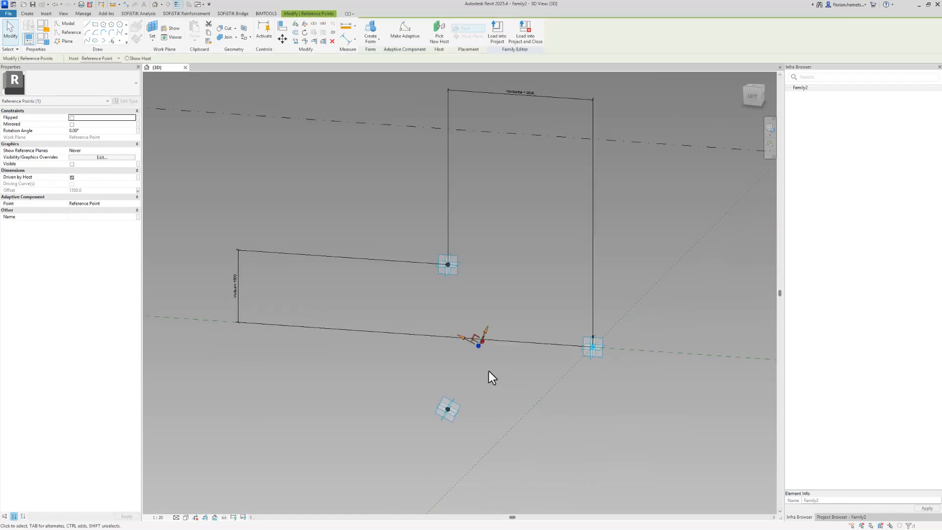
{"action": "left_click", "coordinate": [490, 267]}
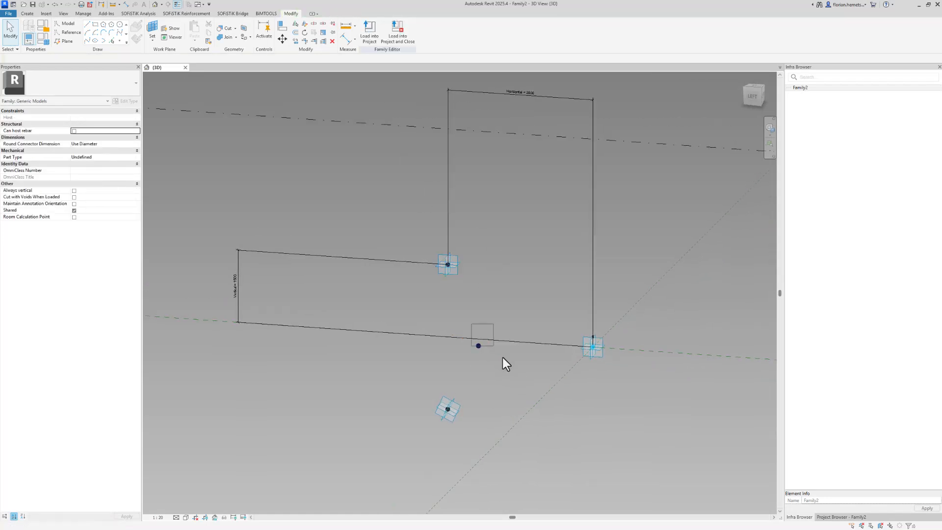
{"action": "left_click", "coordinate": [479, 347]}
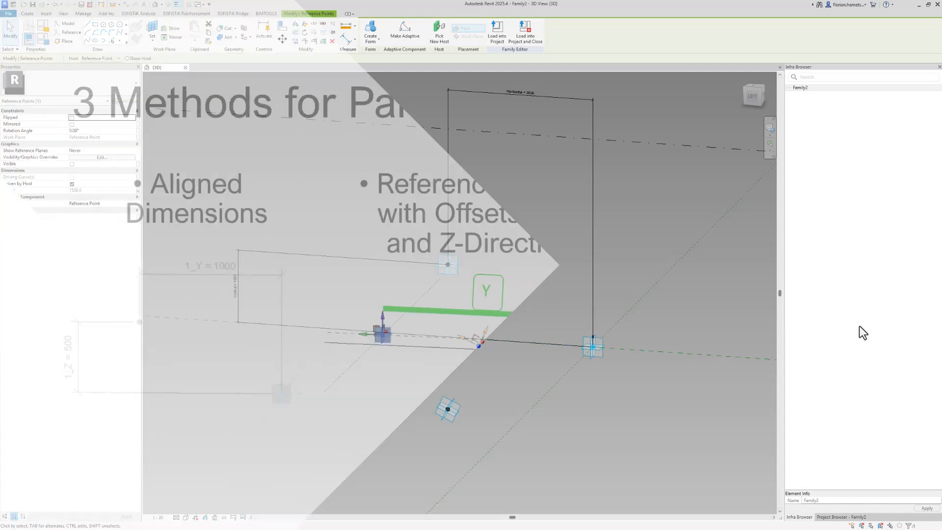
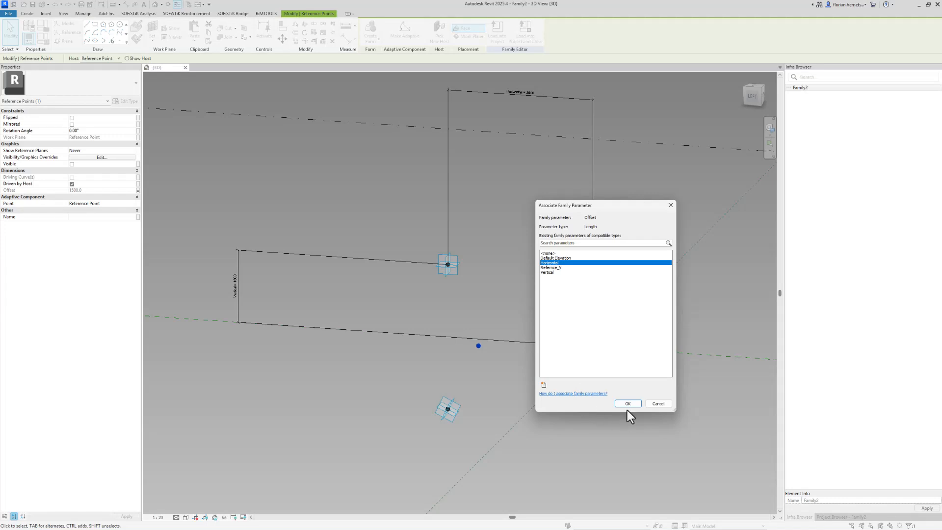
Link the point's offset to Horizontal and draw a line through the two selected points.
{"action": "left_click", "coordinate": [630, 404]}
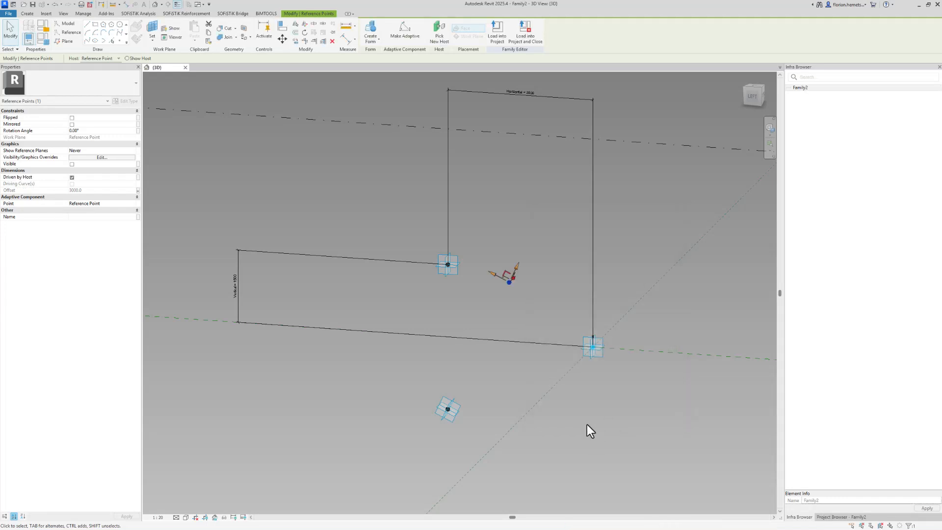
{"action": "left_click", "coordinate": [461, 408], "text": "ctrl"}
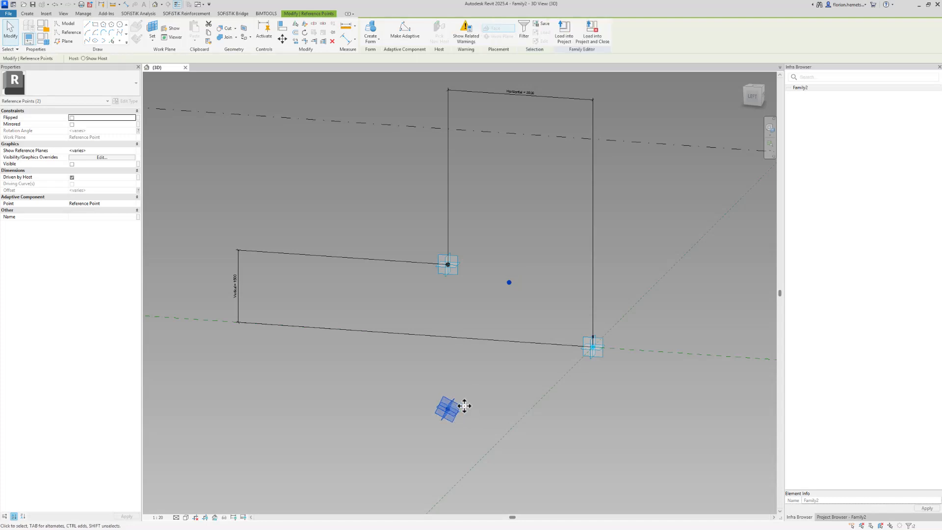
{"action": "left_click", "coordinate": [85, 42]}
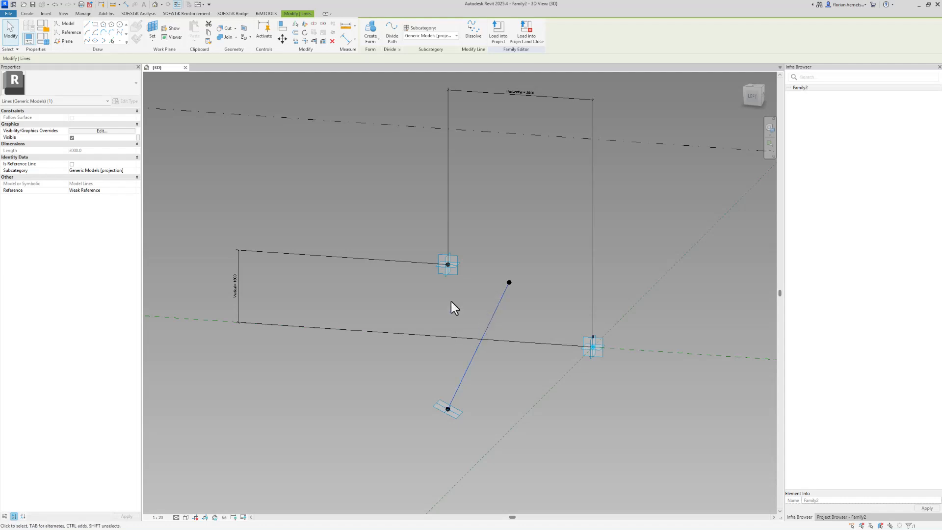
Make the new line a reference line set to Not a Reference.
{"action": "left_click", "coordinate": [475, 319]}
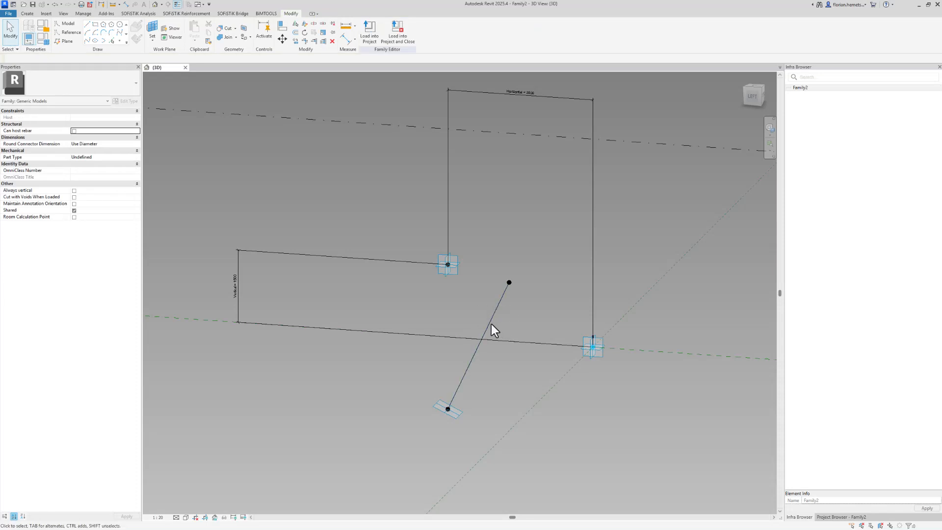
{"action": "left_click", "coordinate": [486, 327]}
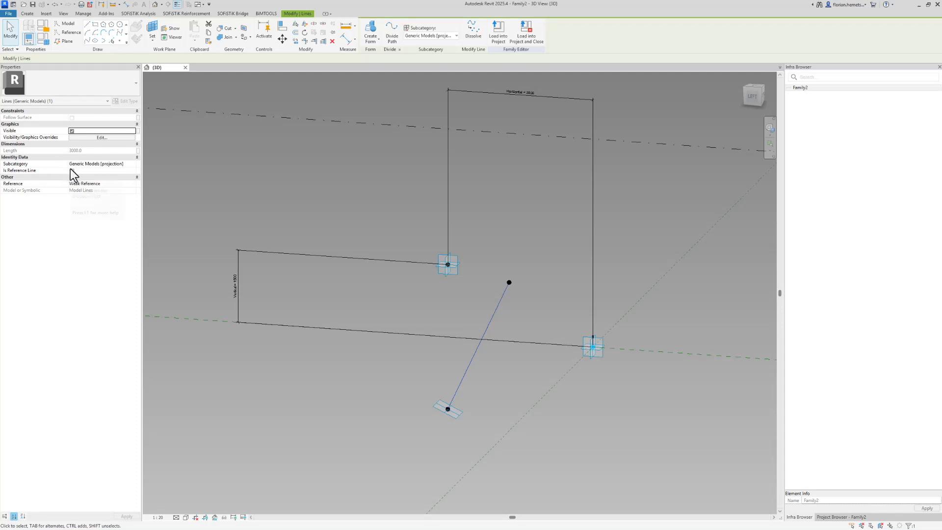
{"action": "left_click", "coordinate": [72, 171]}
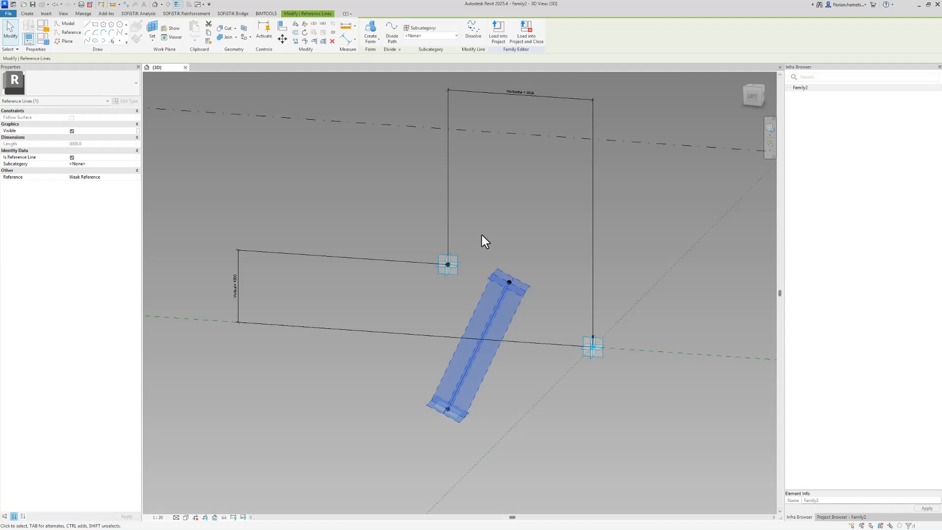
{"action": "left_click", "coordinate": [133, 180]}
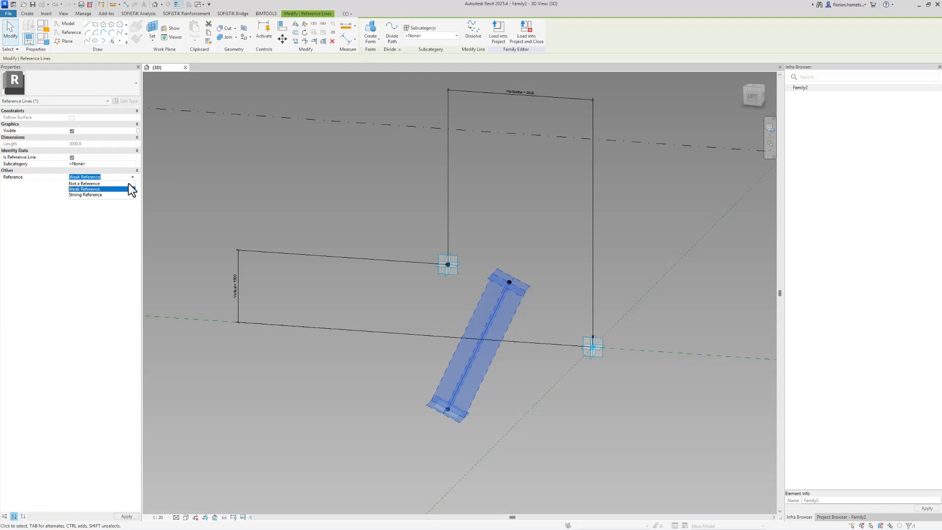
{"action": "left_click", "coordinate": [129, 183]}
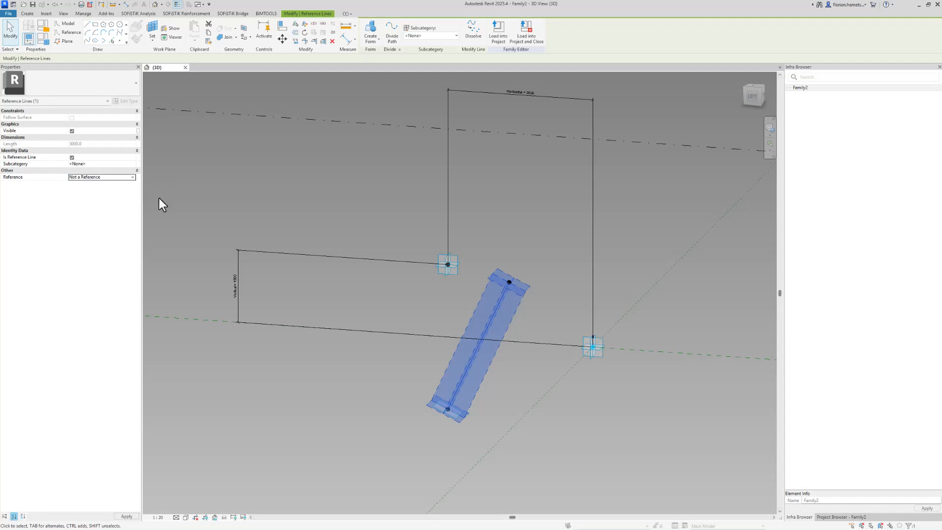
{"action": "left_click", "coordinate": [338, 279]}
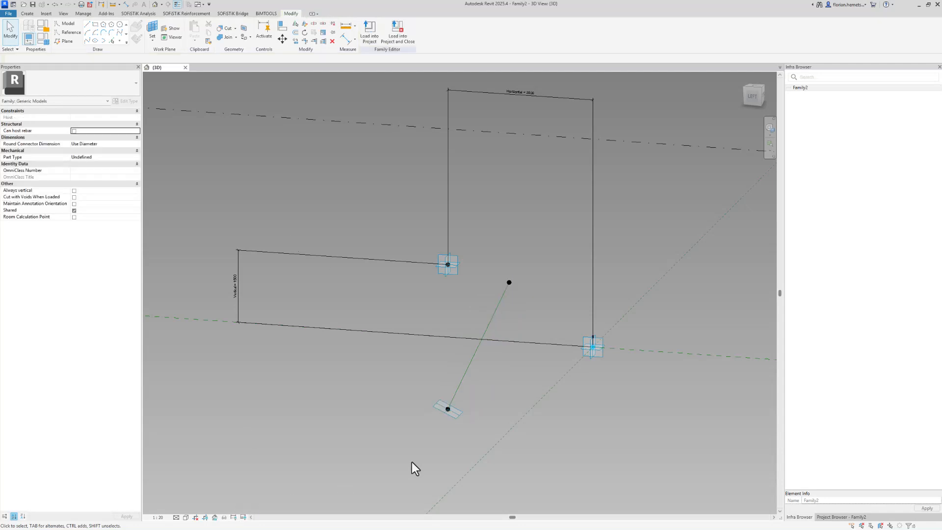
Join the upper point and the lower-right point with a line set to Not a Reference.
{"action": "left_click", "coordinate": [456, 278]}
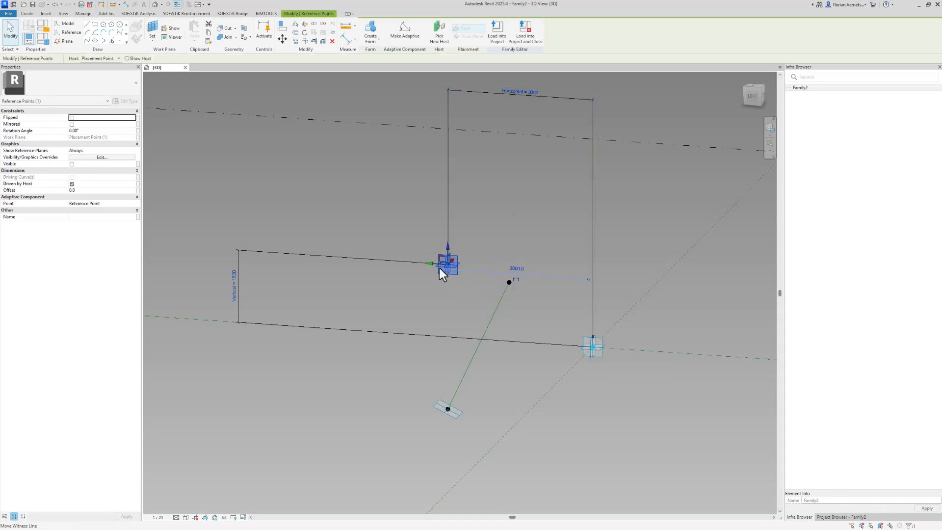
{"action": "middle_click_drag", "start_coordinate": [445, 255], "coordinate": [452, 288]}
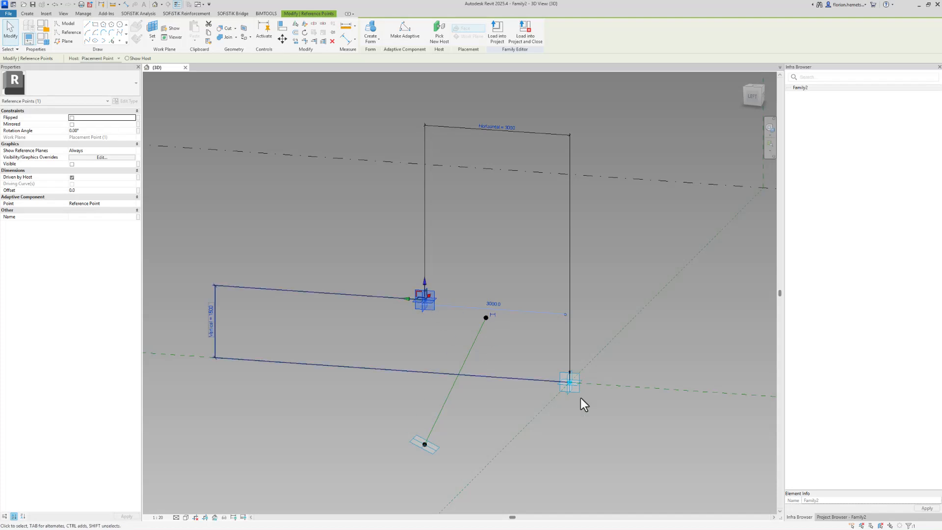
{"action": "left_click", "coordinate": [564, 394], "text": "ctrl"}
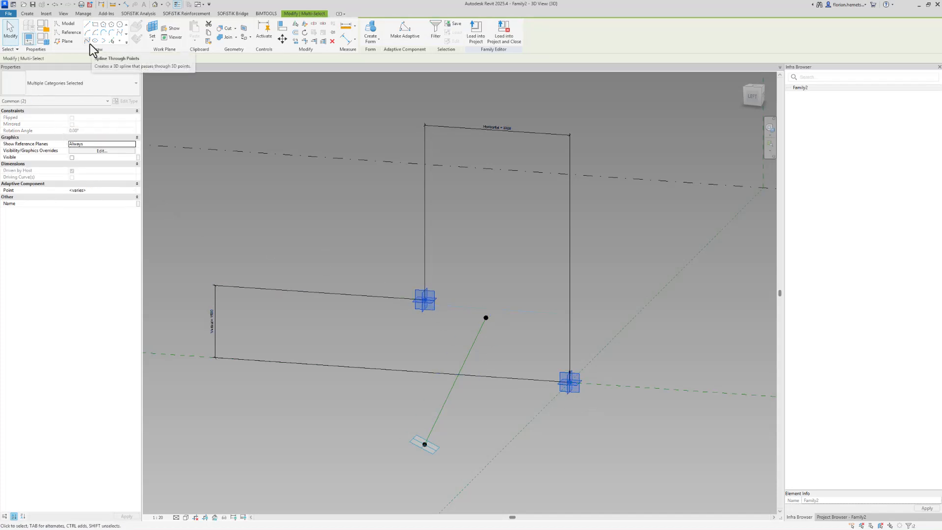
{"action": "left_click", "coordinate": [89, 43]}
{"action": "left_click", "coordinate": [133, 177]}
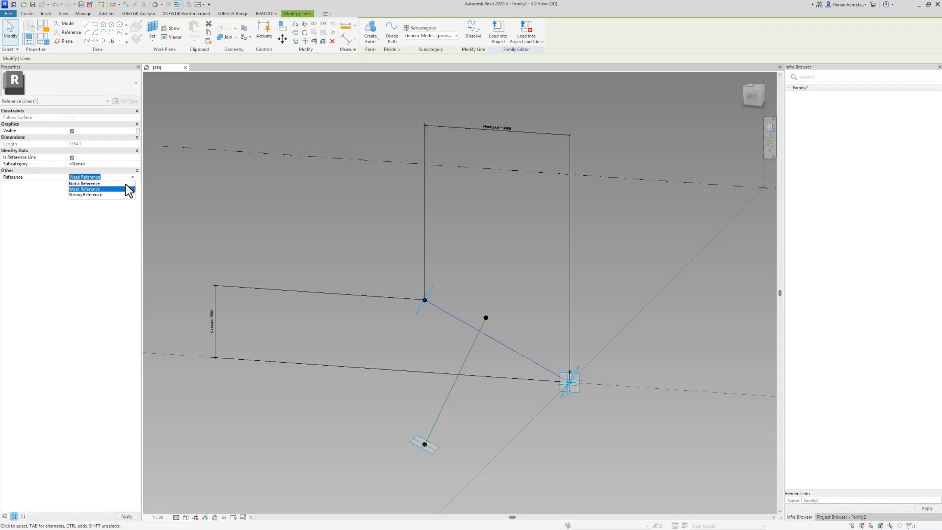
{"action": "left_click", "coordinate": [124, 184]}
{"action": "left_click", "coordinate": [504, 272]}
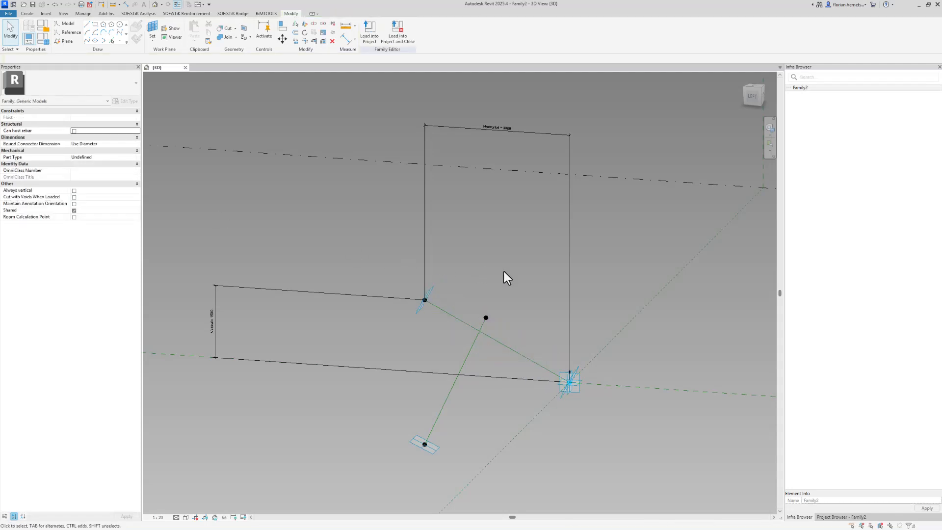
{"action": "middle_click_drag", "start_coordinate": [510, 391], "coordinate": [529, 408], "text": "shift"}
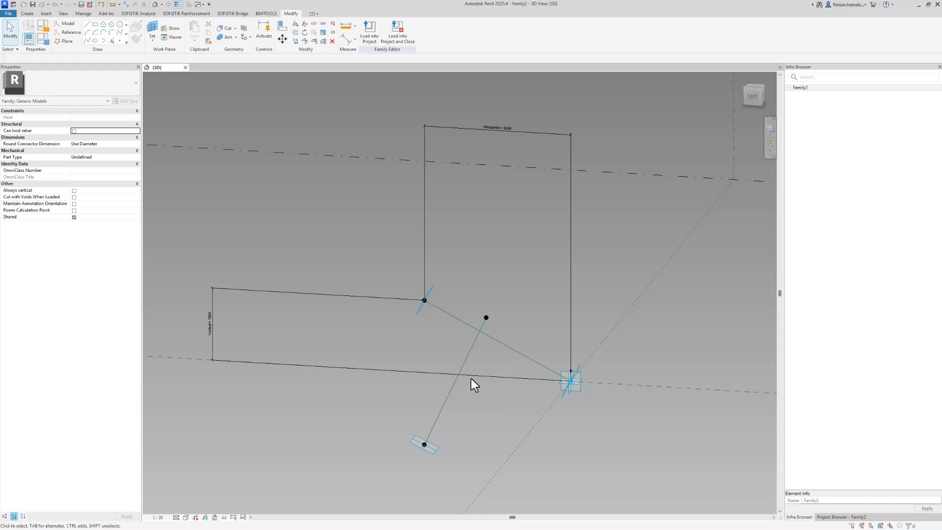
Place a reference point hosted on the first sloping line.
{"action": "left_click", "coordinate": [118, 42]}
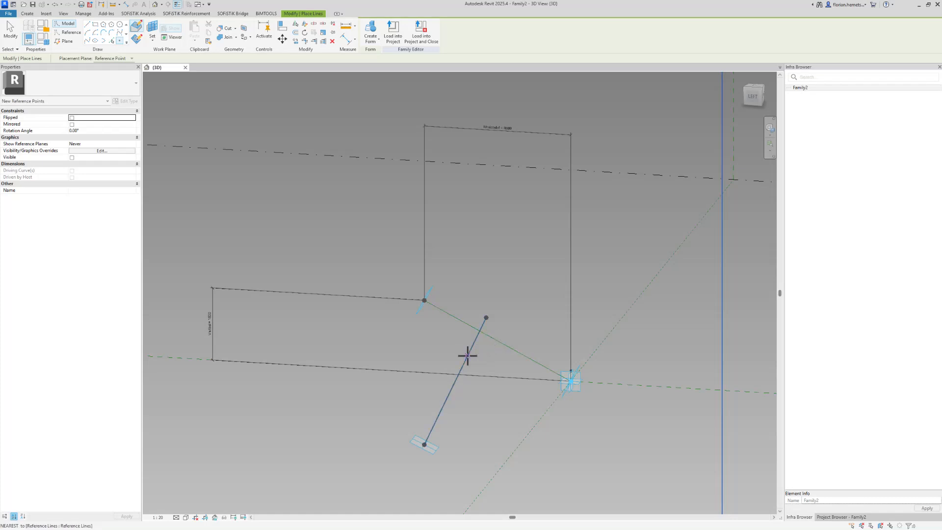
{"action": "left_click", "coordinate": [499, 351]}
{"action": "right_click", "coordinate": [459, 374]}
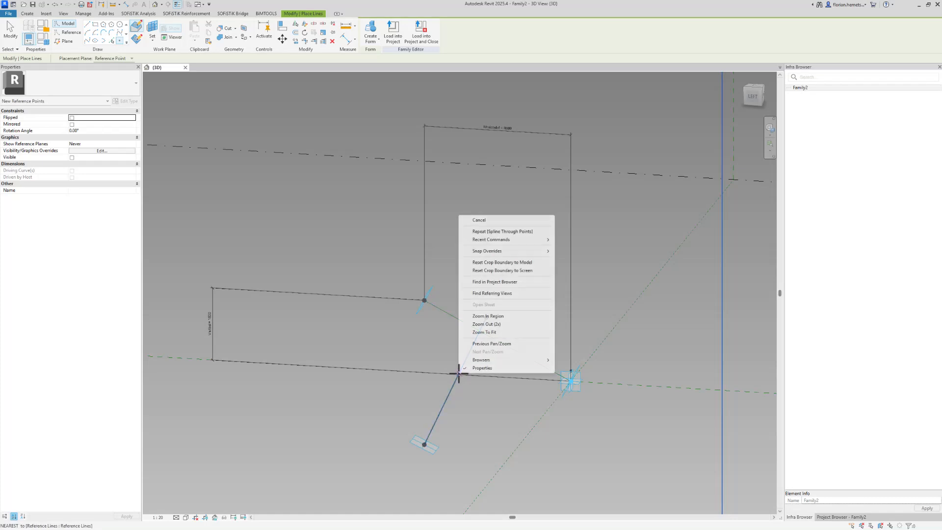
{"action": "left_click", "coordinate": [452, 401]}
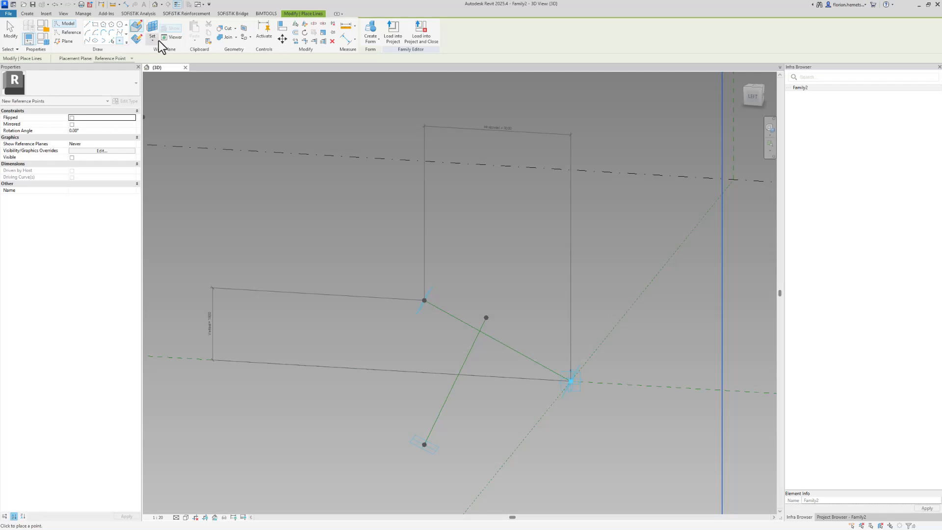
{"action": "left_click", "coordinate": [467, 356]}
{"action": "key", "text": "Escape"}
{"action": "middle_click_drag", "start_coordinate": [466, 463], "coordinate": [484, 432]}
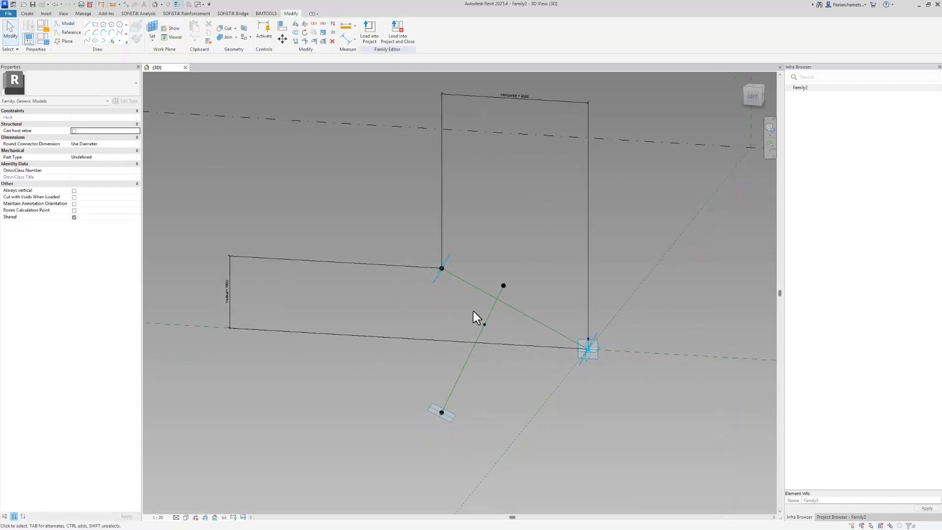
Measure the hosted point by Segment Length and set it to 2000.
{"action": "left_click", "coordinate": [499, 339]}
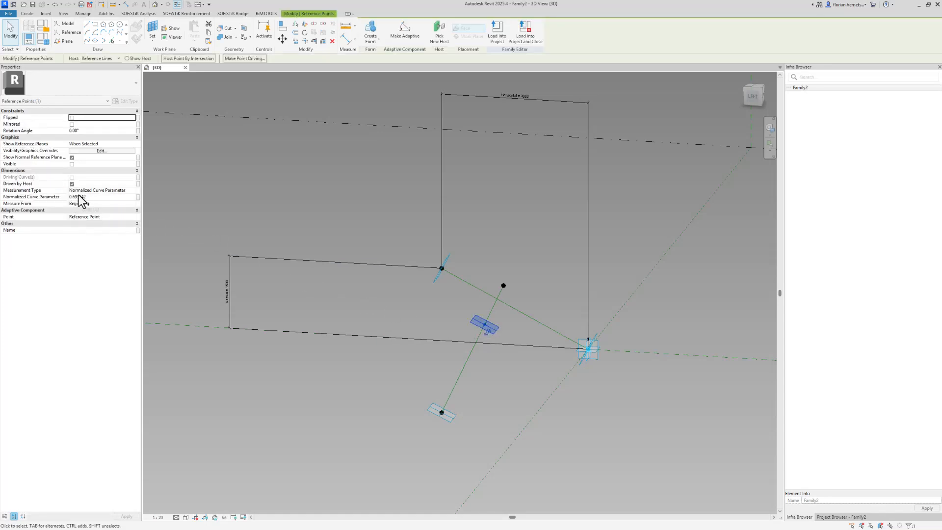
{"action": "left_click", "coordinate": [134, 190]}
{"action": "left_click", "coordinate": [134, 191]}
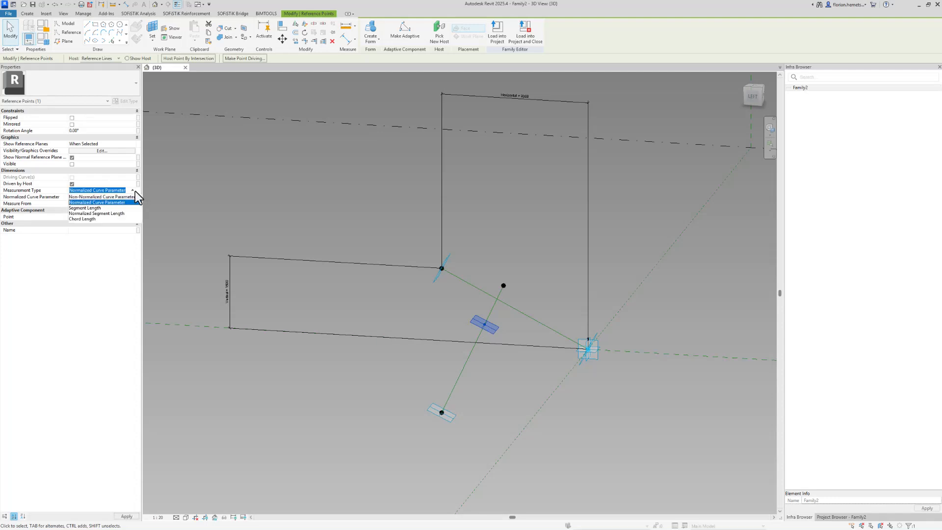
{"action": "left_click", "coordinate": [108, 207]}
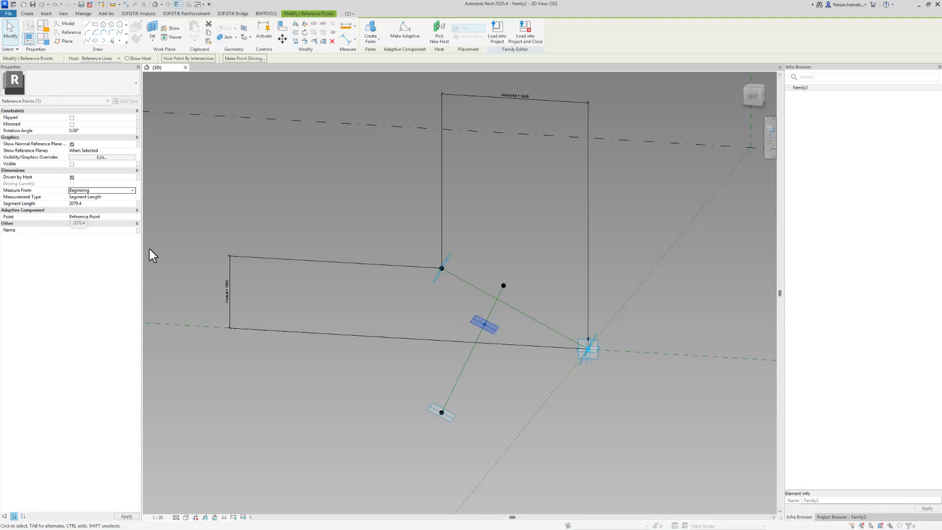
{"action": "left_click", "coordinate": [89, 204]}
{"action": "type", "text": "2000"}
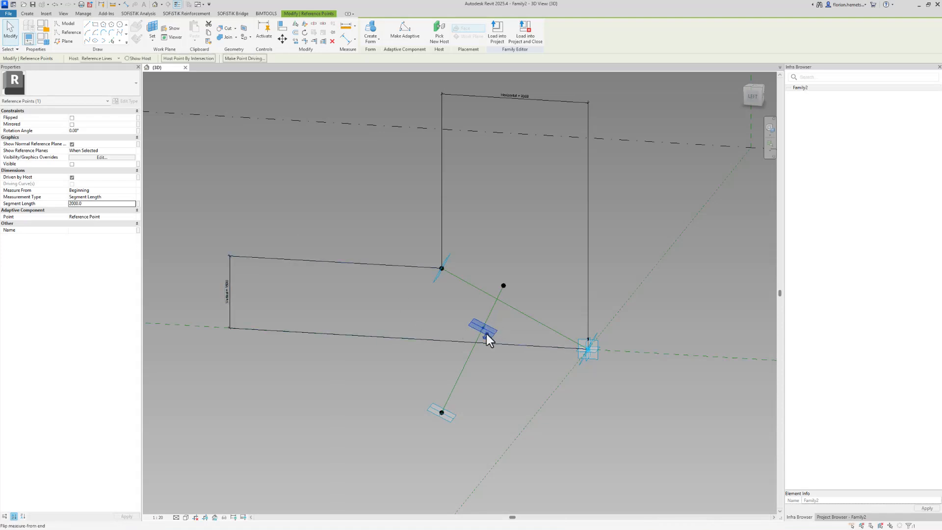
{"action": "left_click", "coordinate": [342, 270]}
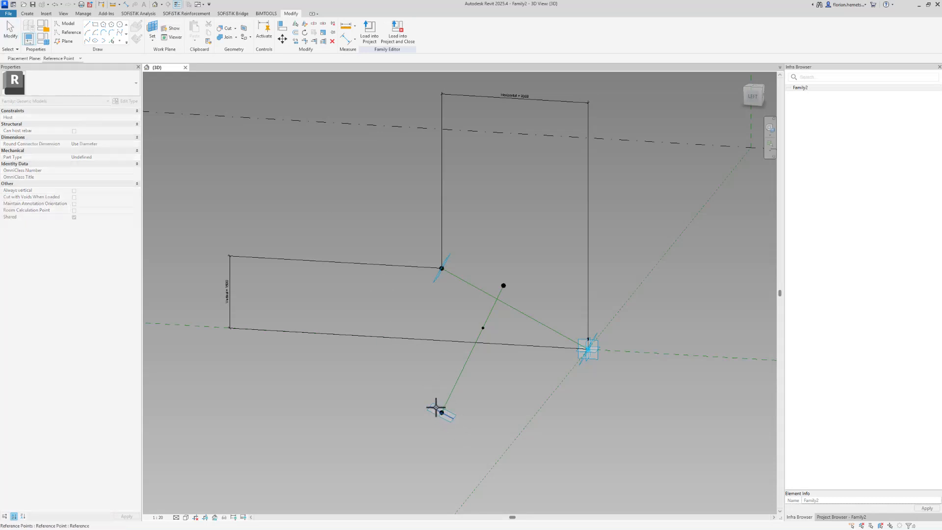
Add an aligned dimension from the hosted point to the line's lower end.
{"action": "left_click", "coordinate": [126, 5]}
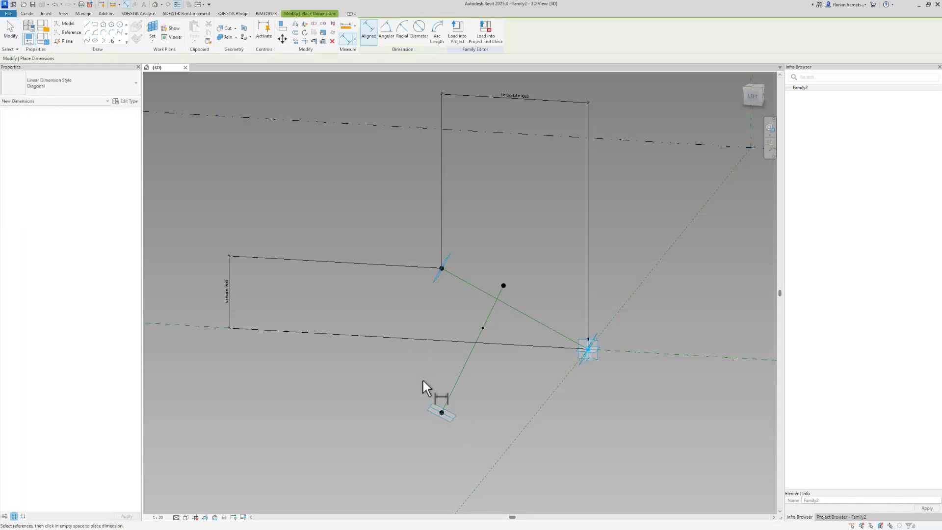
{"action": "left_click", "coordinate": [483, 327]}
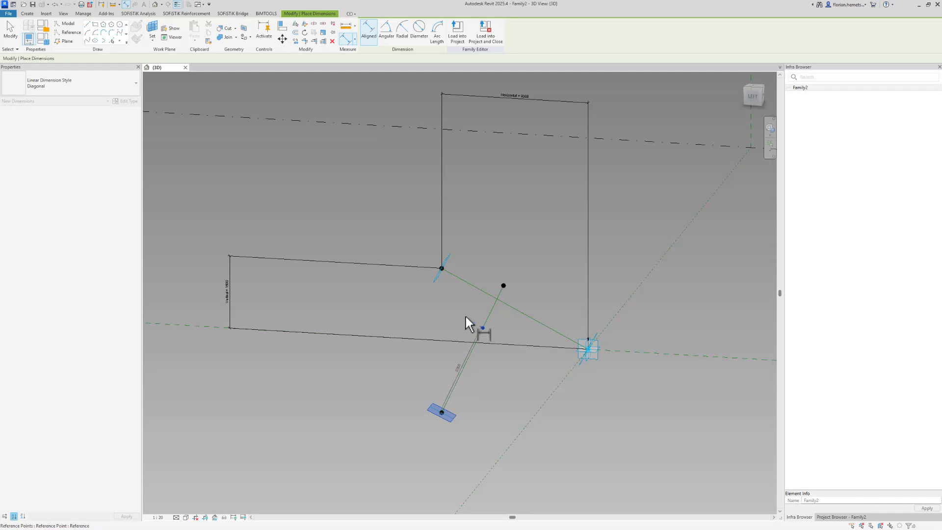
{"action": "left_click", "coordinate": [425, 307]}
{"action": "key", "text": "Escape"}
{"action": "key", "text": "Escape"}
{"action": "scroll", "coordinate": [429, 340], "scroll_direction": "up", "scroll_amount": 2}
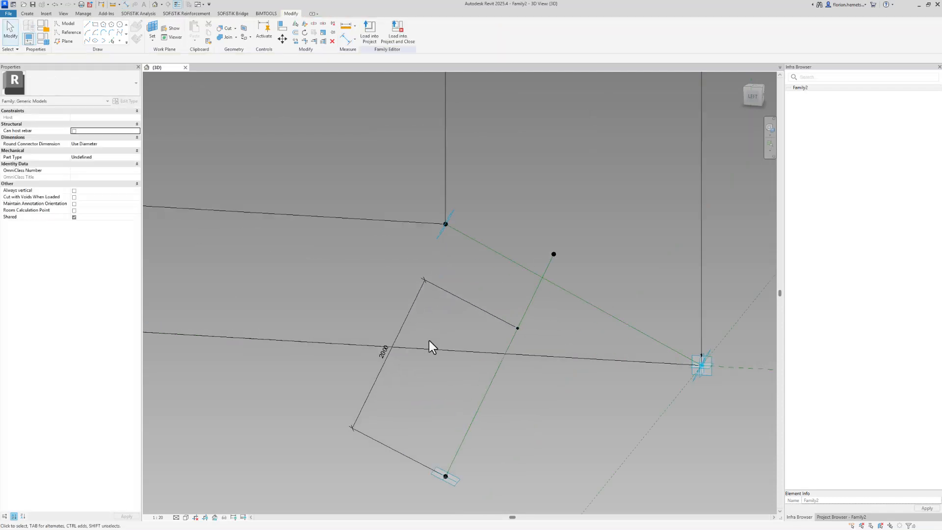
Try linking Segment Length to a family parameter, cancel, then edit Rotation in Family Types.
{"action": "left_click", "coordinate": [518, 328]}
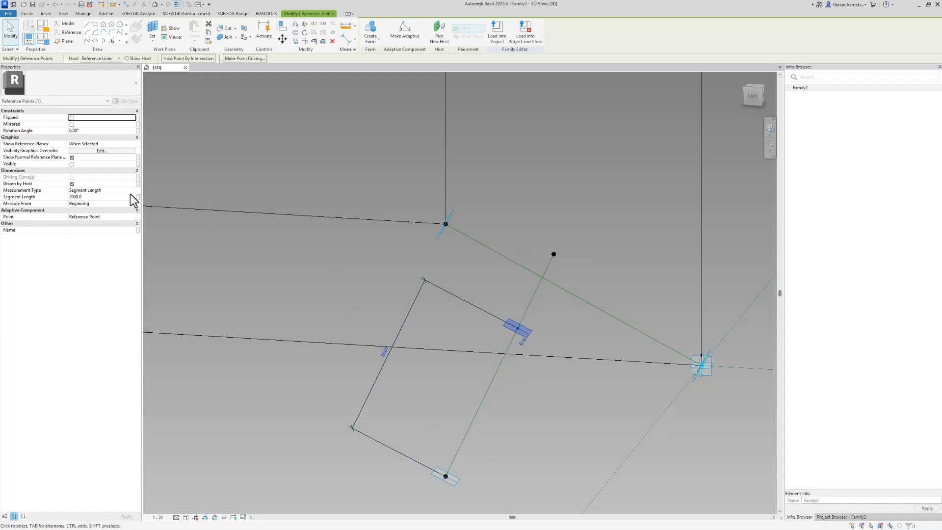
{"action": "left_click", "coordinate": [126, 197]}
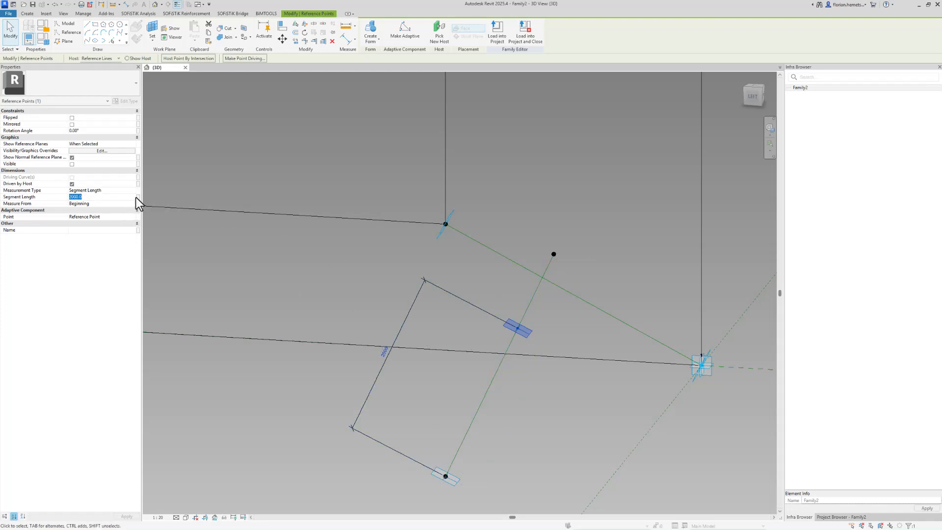
{"action": "left_click", "coordinate": [138, 200]}
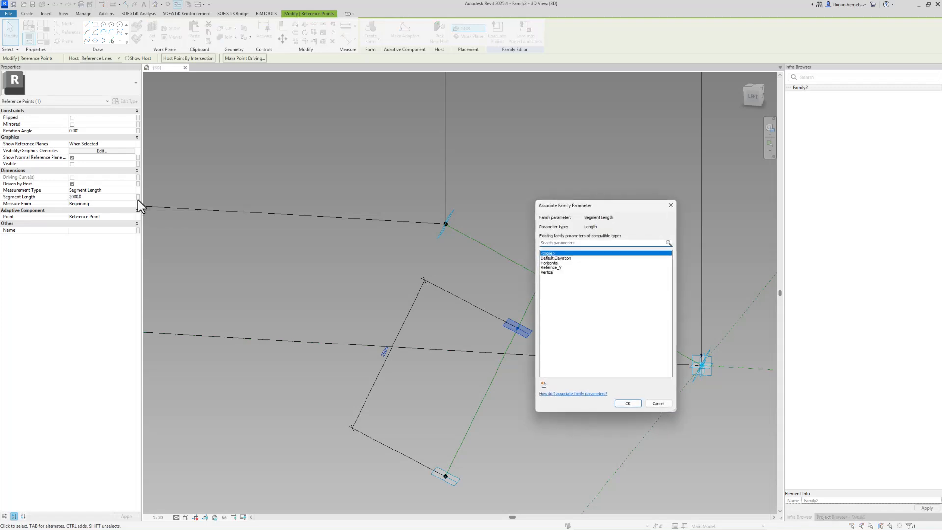
{"action": "key", "text": "Escape"}
{"action": "key", "text": "Escape"}
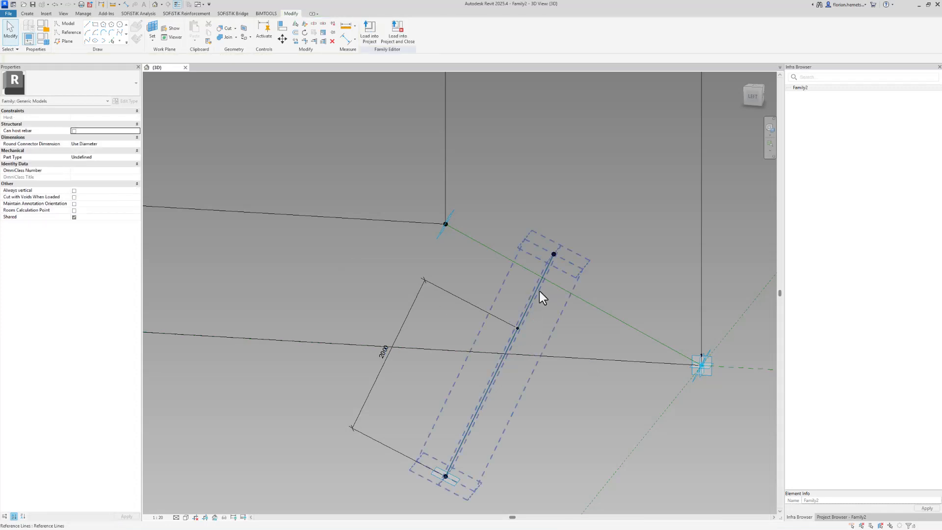
{"action": "left_click", "coordinate": [44, 41]}
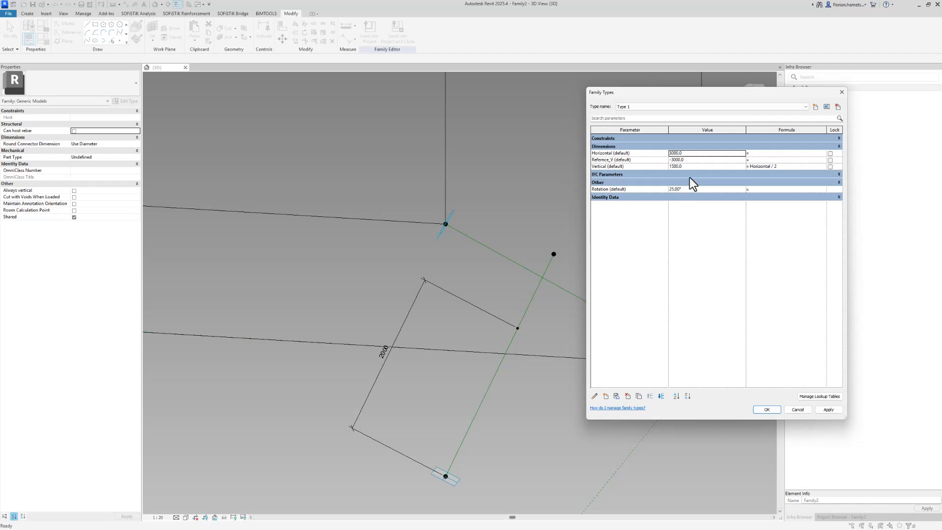
{"action": "left_click", "coordinate": [691, 191]}
Apply the 30° rotation and rehost the point at the two reference lines' intersection.
{"action": "left_click", "coordinate": [766, 409]}
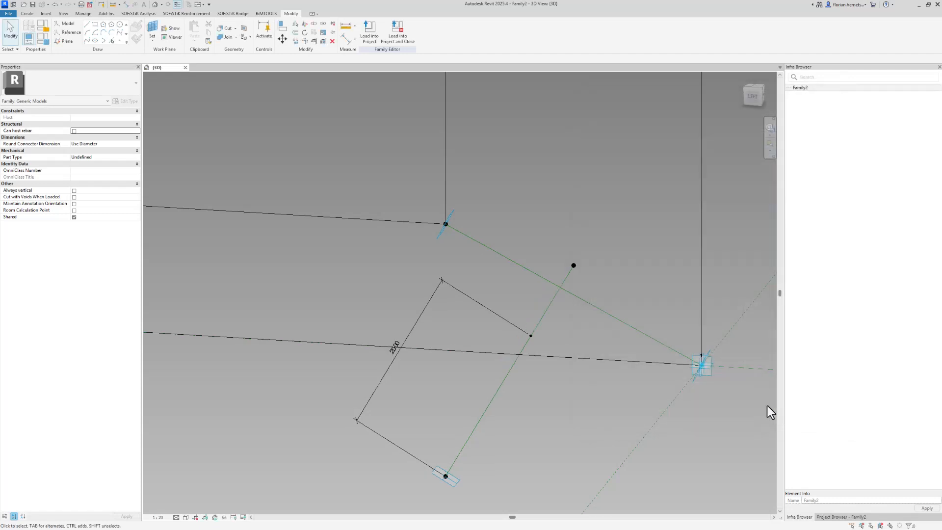
{"action": "mouse_move", "coordinate": [482, 312]}
{"action": "middle_mouse_down", "text": "shift"}
{"action": "mouse_move", "coordinate": [476, 315]}
{"action": "mouse_move", "coordinate": [498, 319]}
{"action": "middle_mouse_up", "text": "shift"}
{"action": "left_click", "coordinate": [528, 335]}
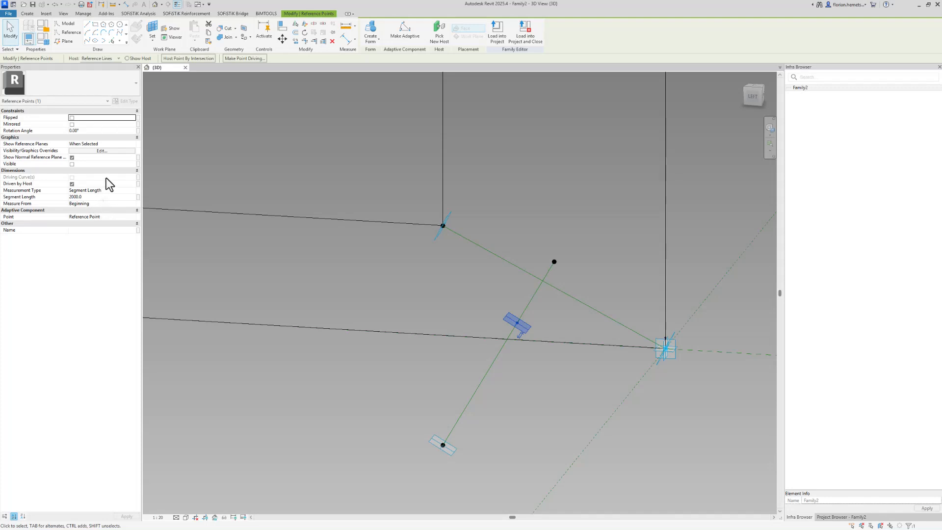
{"action": "left_click", "coordinate": [185, 59]}
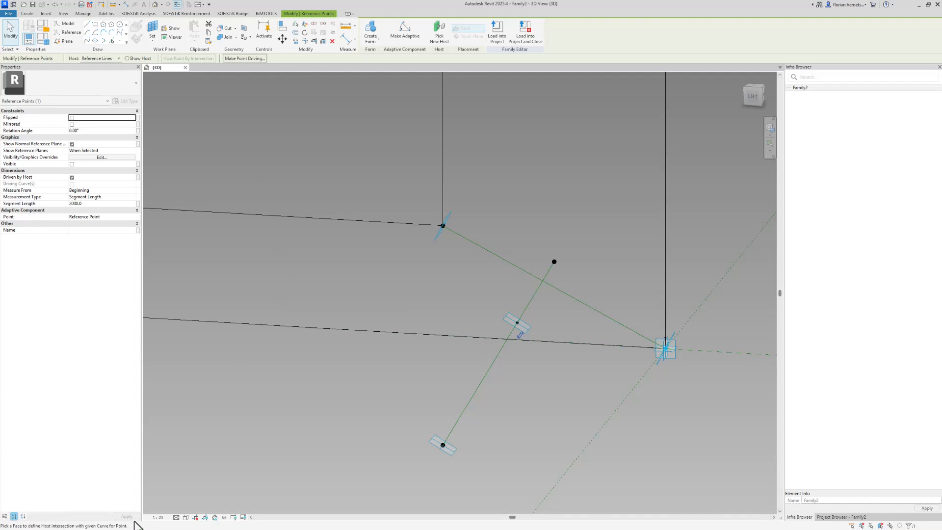
{"action": "left_click", "coordinate": [555, 288]}
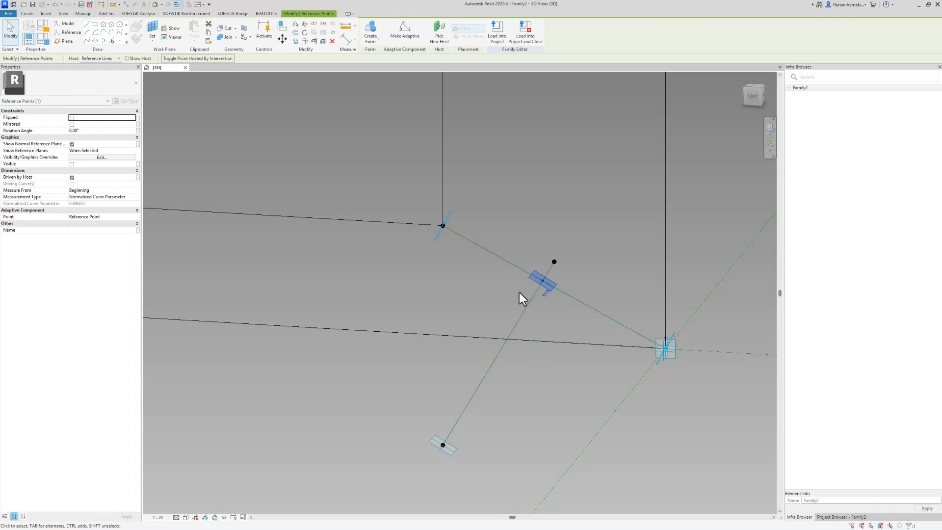
{"action": "scroll", "coordinate": [519, 292], "scroll_direction": "up", "scroll_amount": 2}
{"action": "middle_click_drag", "start_coordinate": [533, 304], "coordinate": [559, 309], "text": "shift"}
{"action": "key", "text": "Escape"}
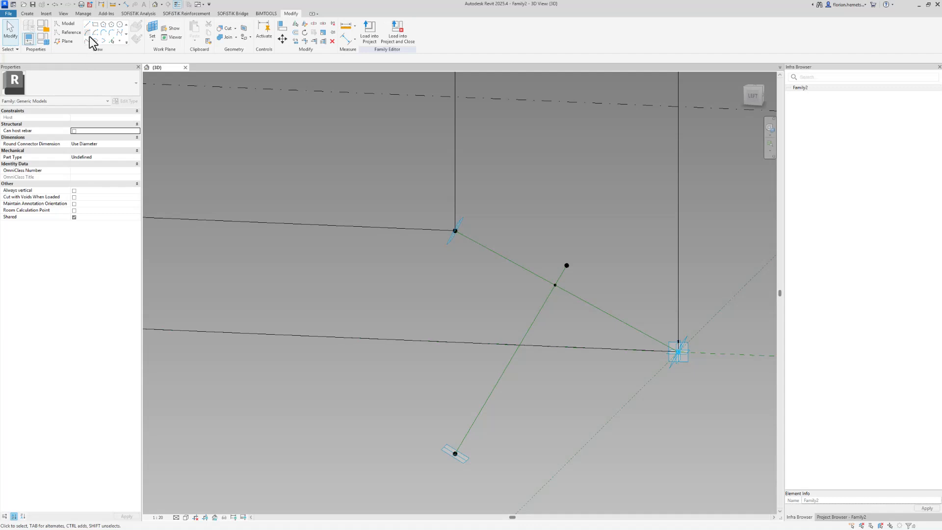
Set Rotation (default) to 35 in Family Types and apply it.
{"action": "left_click", "coordinate": [46, 43]}
{"action": "left_click", "coordinate": [711, 189]}
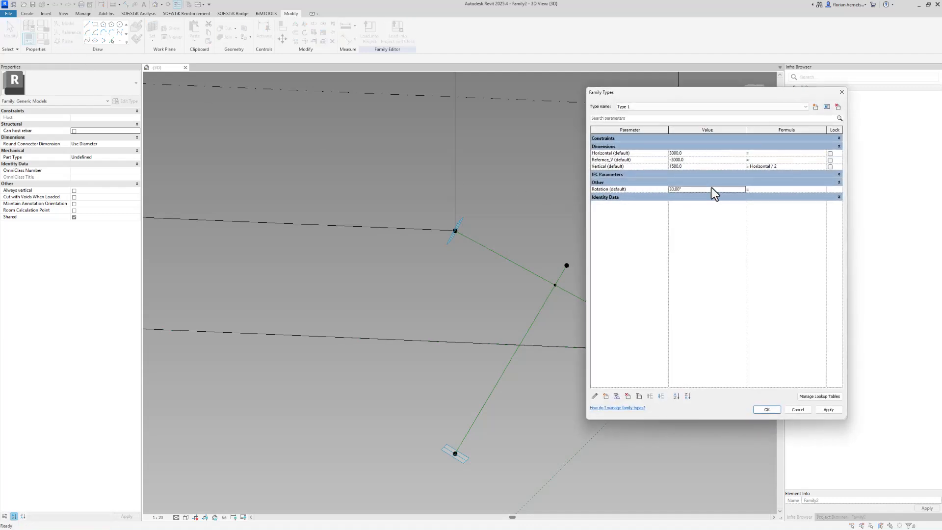
{"action": "double_click", "coordinate": [712, 188]}
{"action": "type", "text": "35"}
{"action": "double_click", "coordinate": [704, 156]}
{"action": "type", "text": "35"}
{"action": "left_click", "coordinate": [777, 411]}
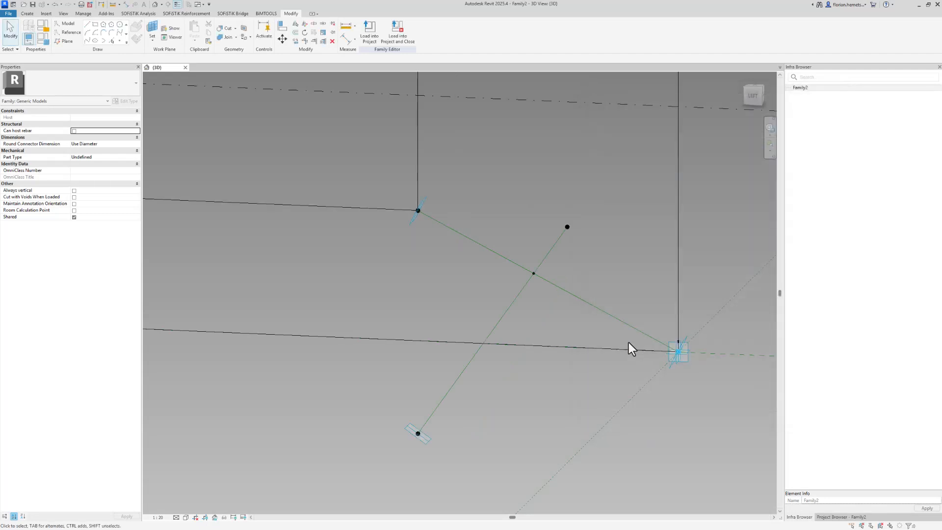
Check that the intersection point follows the rotated reference line.
{"action": "left_click", "coordinate": [534, 273]}
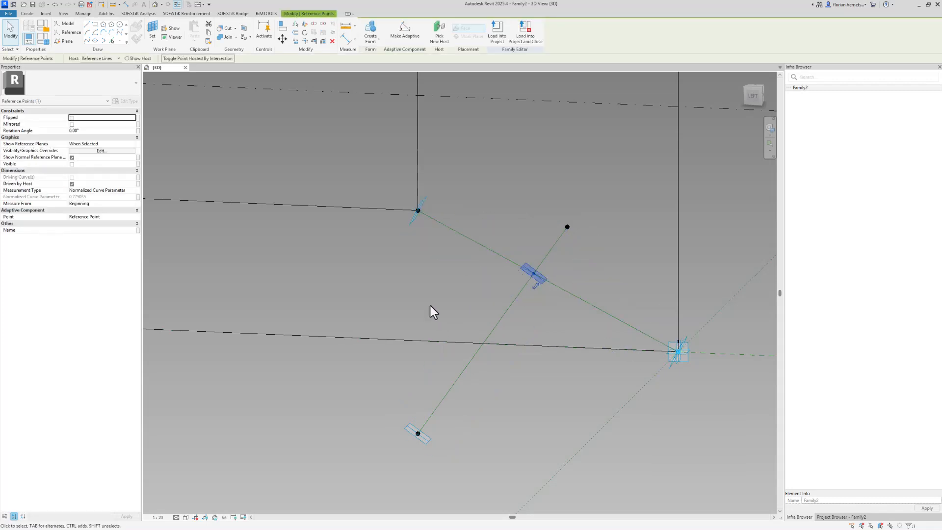
{"action": "left_click", "coordinate": [409, 300]}
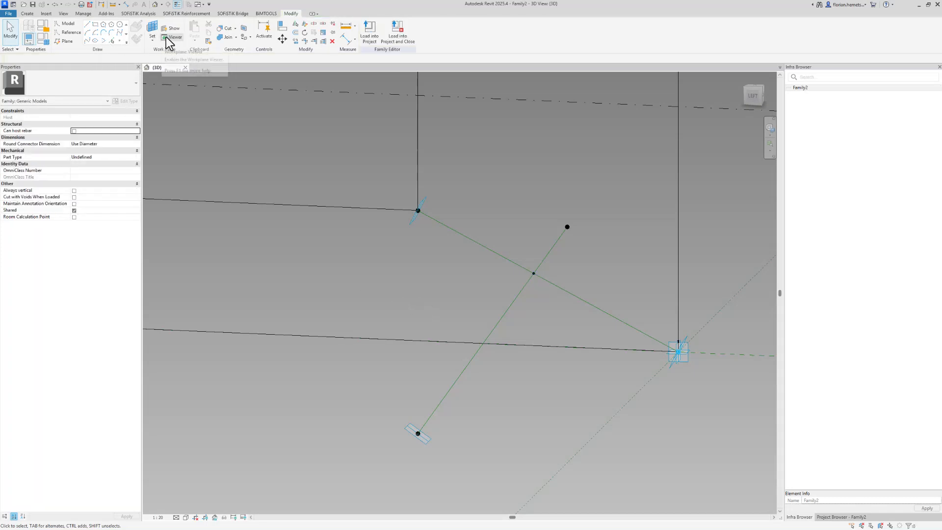
{"action": "left_click", "coordinate": [119, 41]}
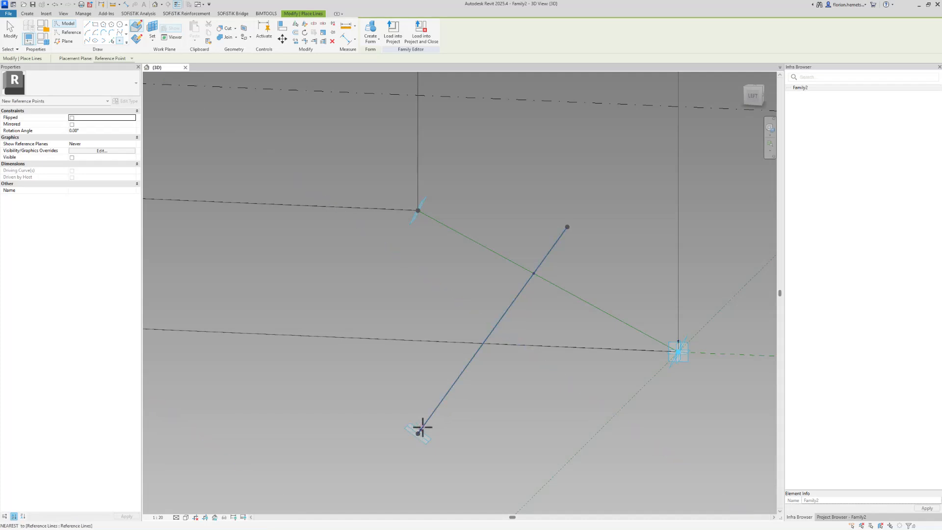
{"action": "key", "text": "Escape"}
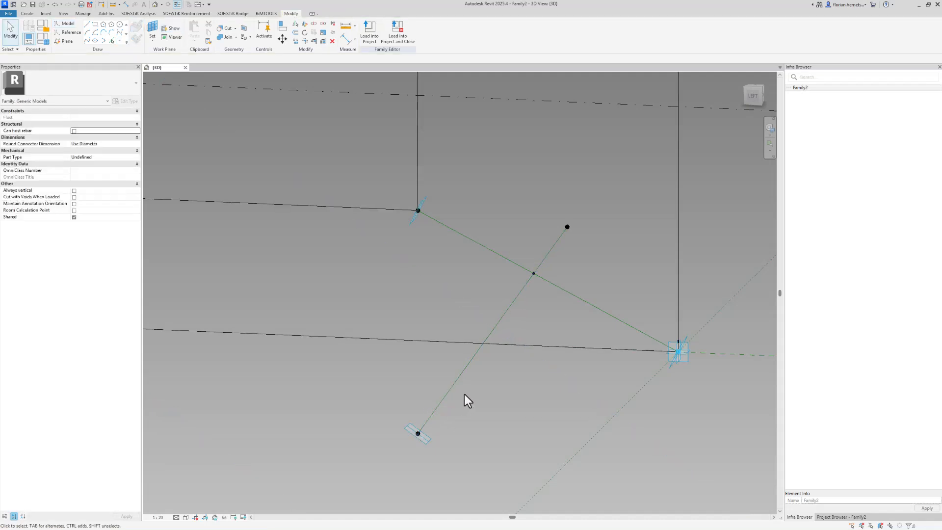
Temporarily hide both crossing green reference lines with Hide Element.
{"action": "left_click", "coordinate": [440, 382]}
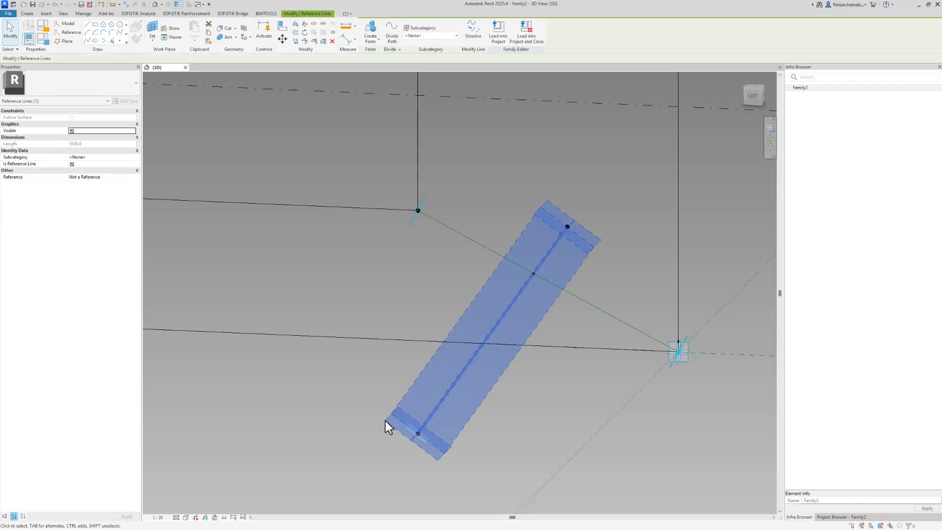
{"action": "scroll", "coordinate": [385, 420], "scroll_direction": "down", "scroll_amount": 2}
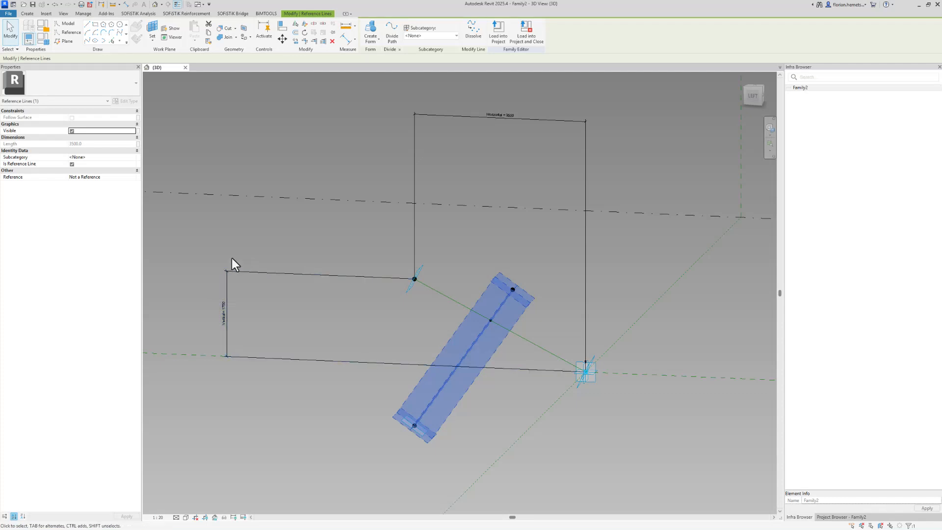
{"action": "scroll", "coordinate": [436, 398], "scroll_direction": "up", "scroll_amount": 2}
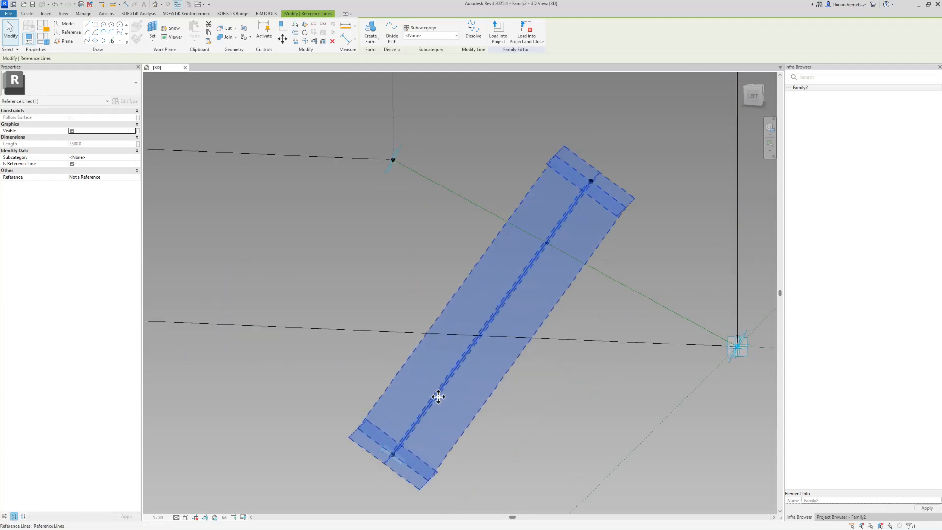
{"action": "left_click", "coordinate": [224, 517]}
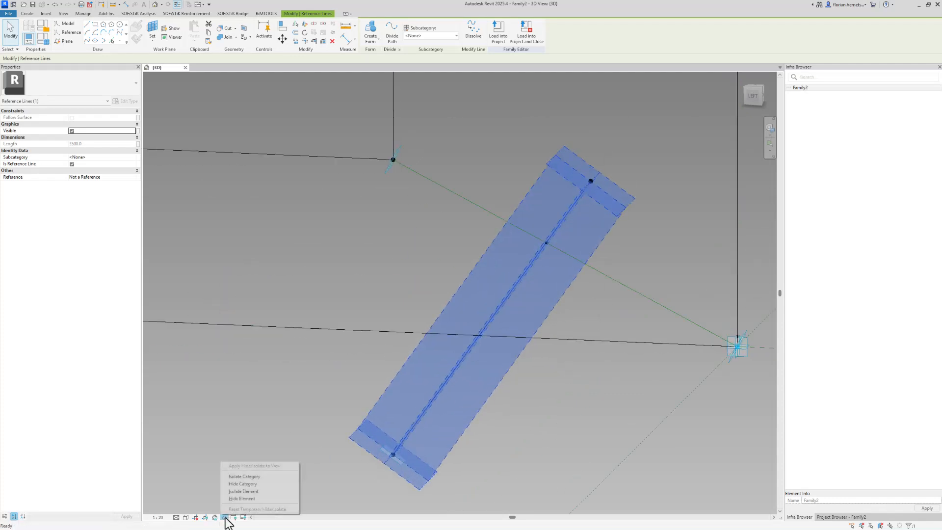
{"action": "left_click", "coordinate": [258, 498]}
{"action": "left_click", "coordinate": [616, 283]}
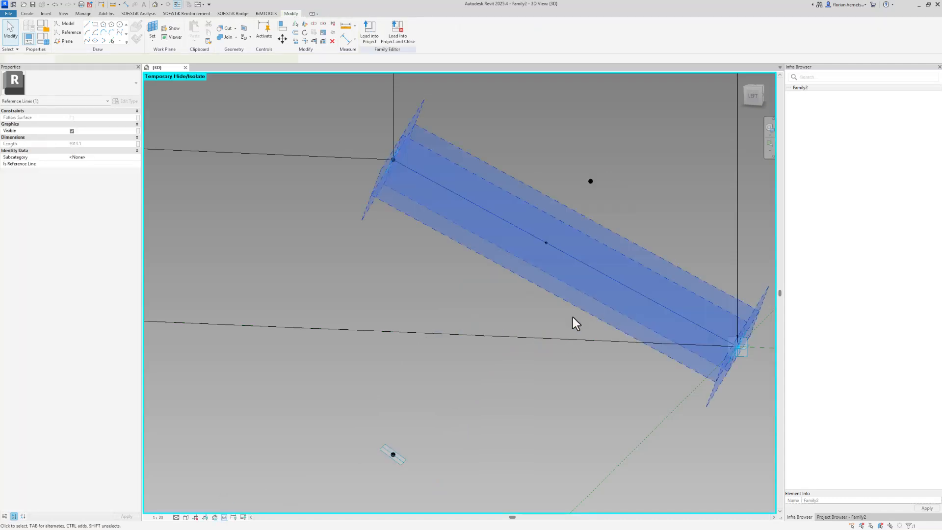
{"action": "left_click", "coordinate": [224, 517]}
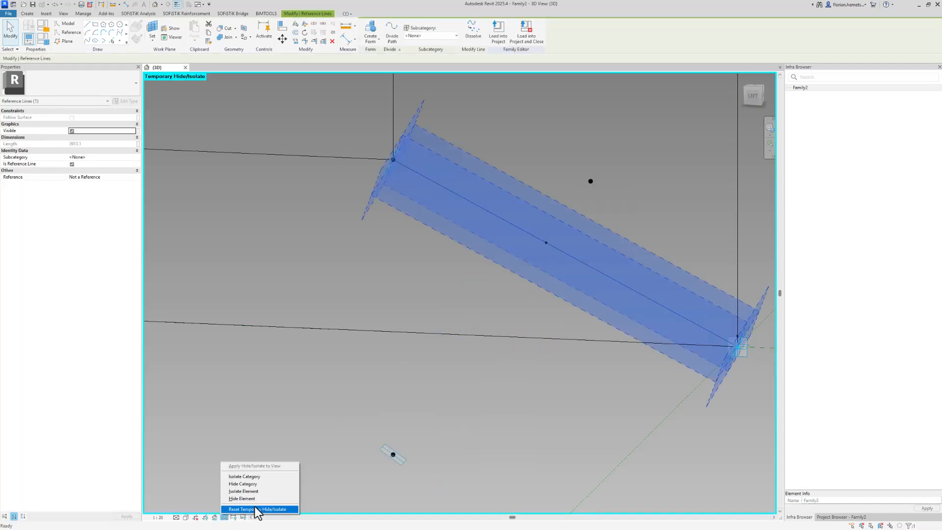
{"action": "left_click", "coordinate": [260, 508]}
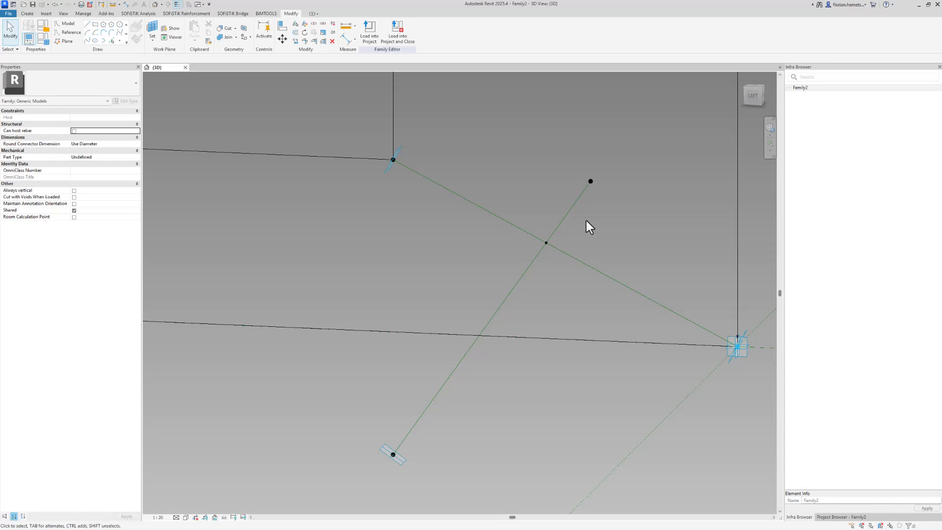
{"action": "left_click", "coordinate": [562, 277]}
{"action": "left_click", "coordinate": [224, 517]}
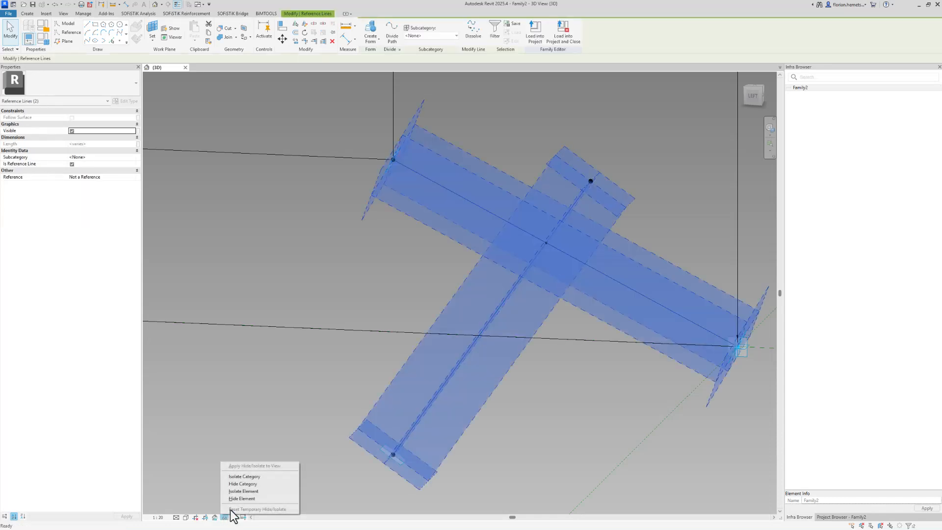
{"action": "left_click", "coordinate": [250, 498]}
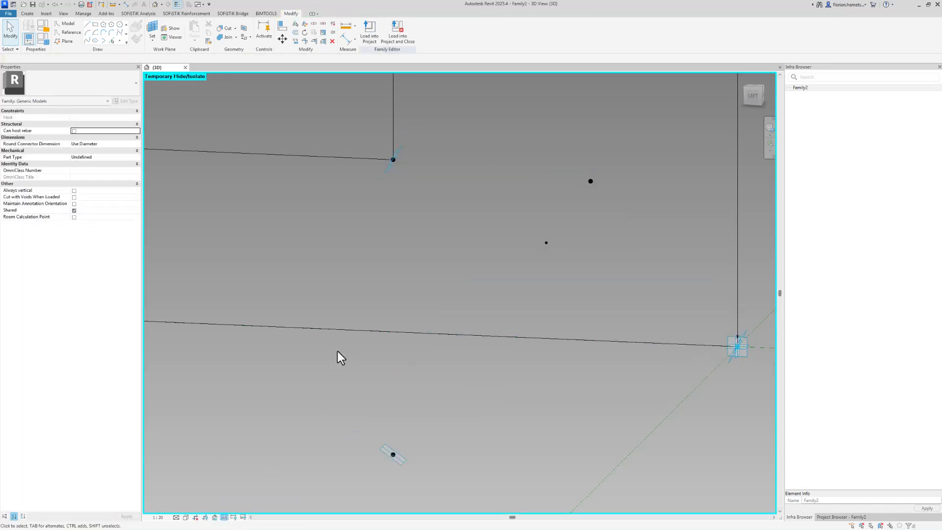
Draw a model line from the intersection point to the upper-left reference point.
{"action": "left_click", "coordinate": [402, 460]}
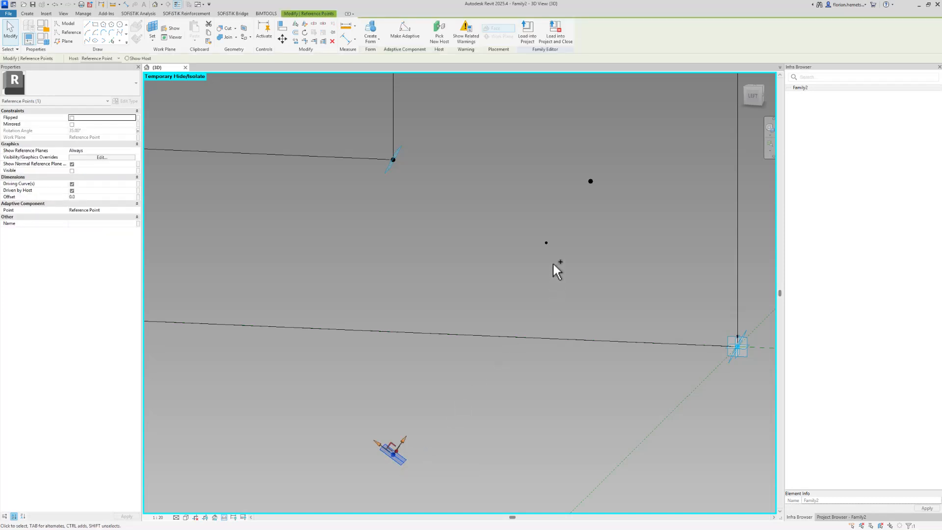
{"action": "left_click_drag", "start_coordinate": [524, 235], "coordinate": [558, 268], "text": "ctrl"}
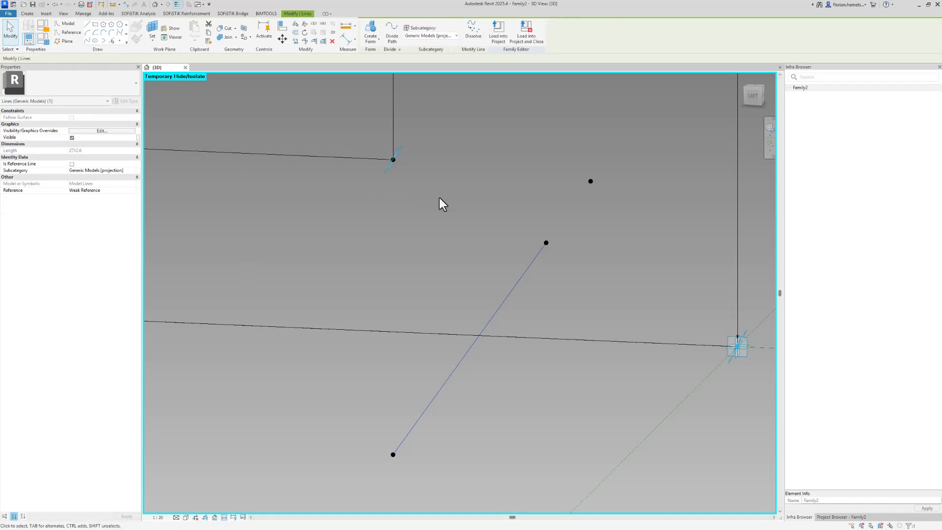
{"action": "left_click", "coordinate": [545, 243]}
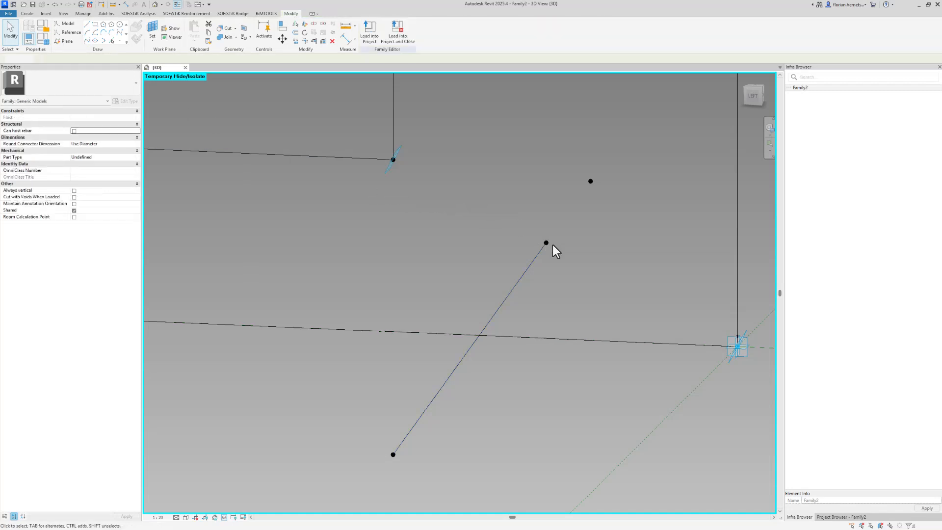
{"action": "left_click", "coordinate": [394, 161], "text": "ctrl"}
{"action": "left_click", "coordinate": [85, 41]}
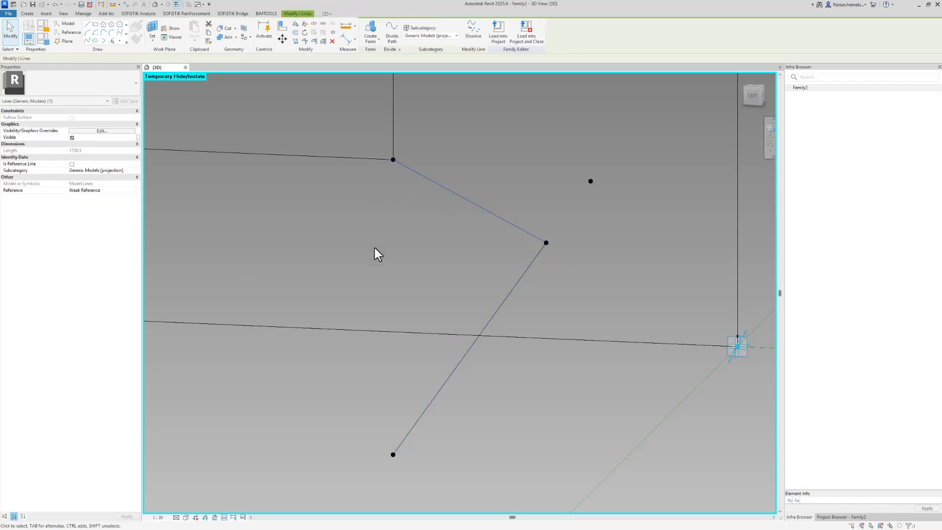
Draw a model line joining the upper-left and bottom reference points.
{"action": "left_click", "coordinate": [393, 160]}
{"action": "left_click", "coordinate": [393, 455], "text": "ctrl"}
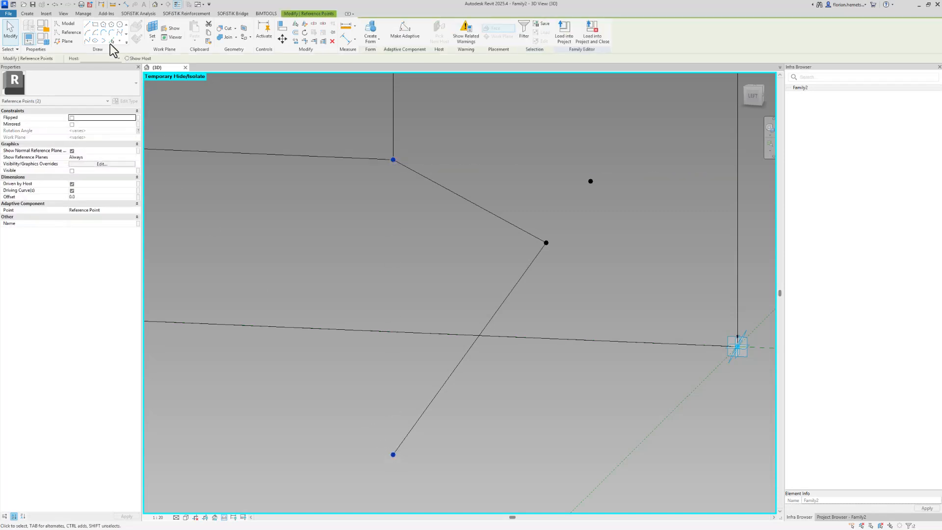
{"action": "left_click", "coordinate": [86, 39]}
{"action": "scroll", "coordinate": [329, 285], "scroll_direction": "down", "scroll_amount": 2}
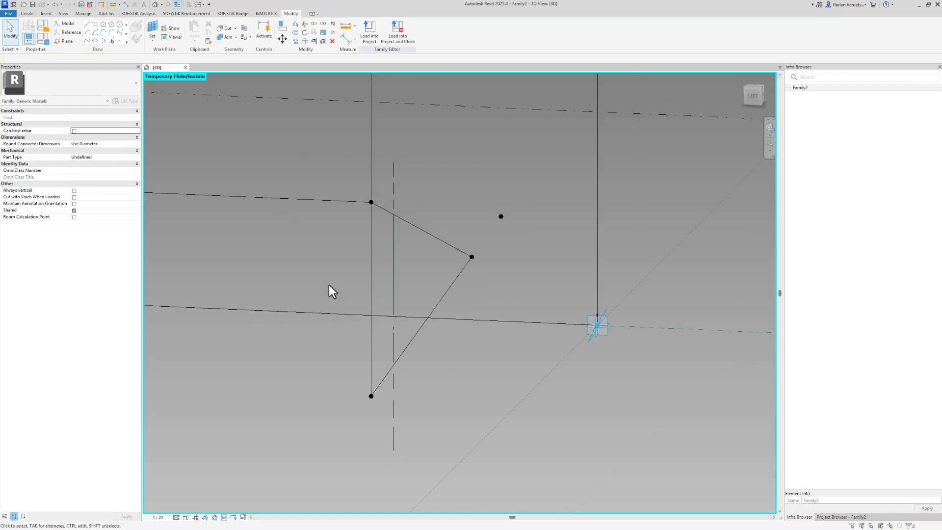
Reset Temporary Hide/Isolate to show the reference lines again.
{"action": "left_click", "coordinate": [224, 517]}
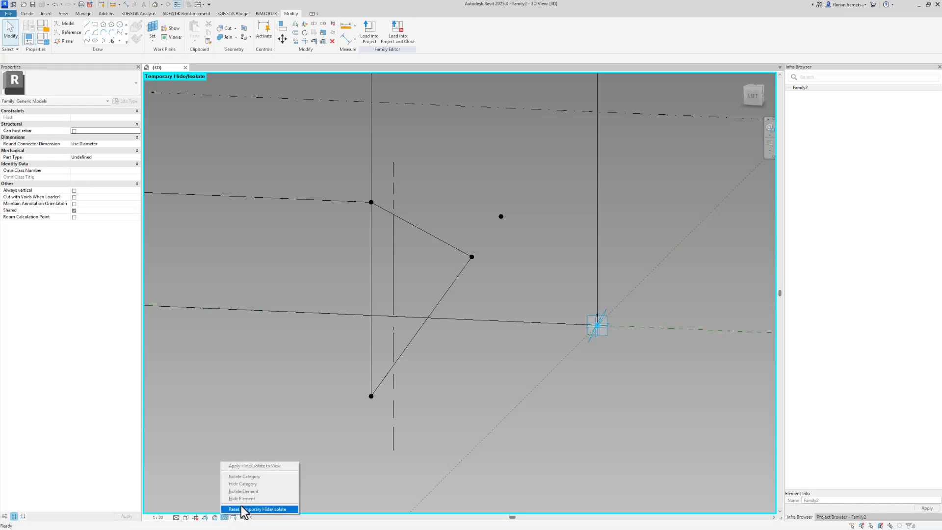
{"action": "left_click", "coordinate": [248, 510]}
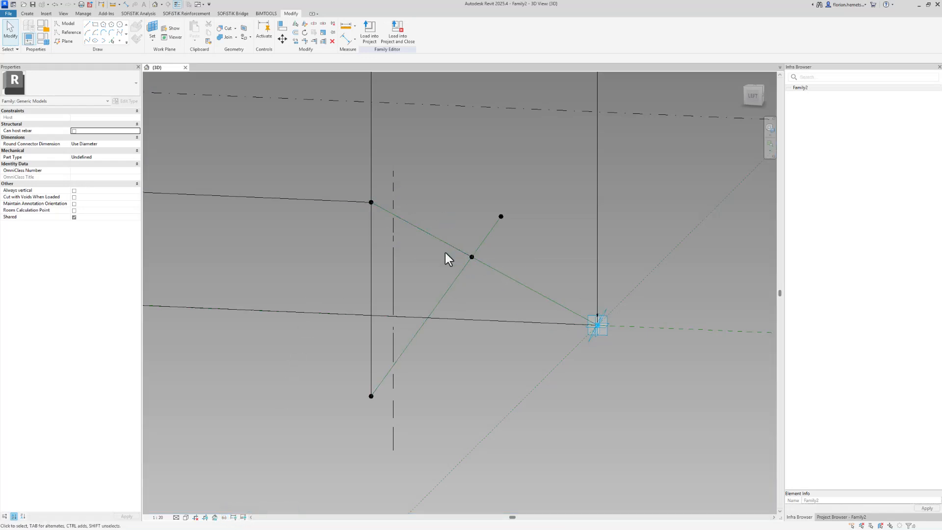
{"action": "key", "text": "Tab"}
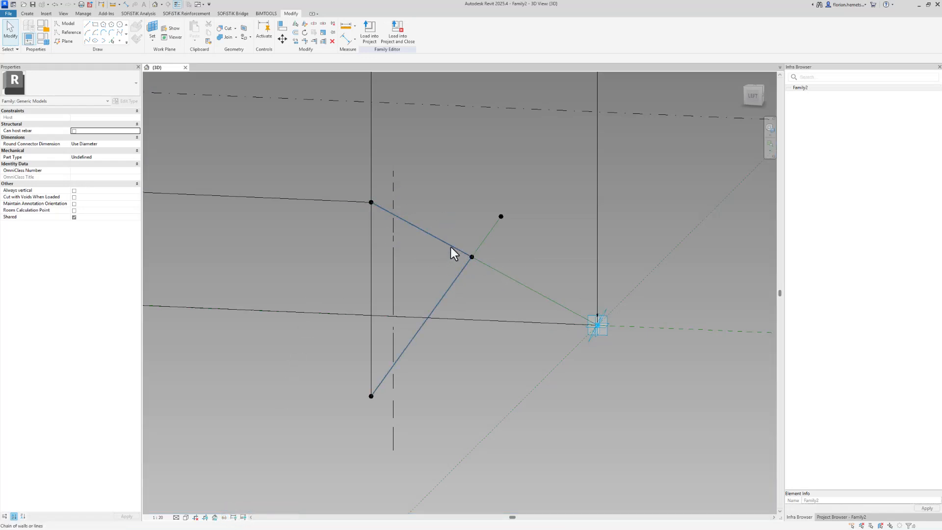
Change the family's Rotation from 35° to 2 and apply it.
{"action": "left_click", "coordinate": [43, 39]}
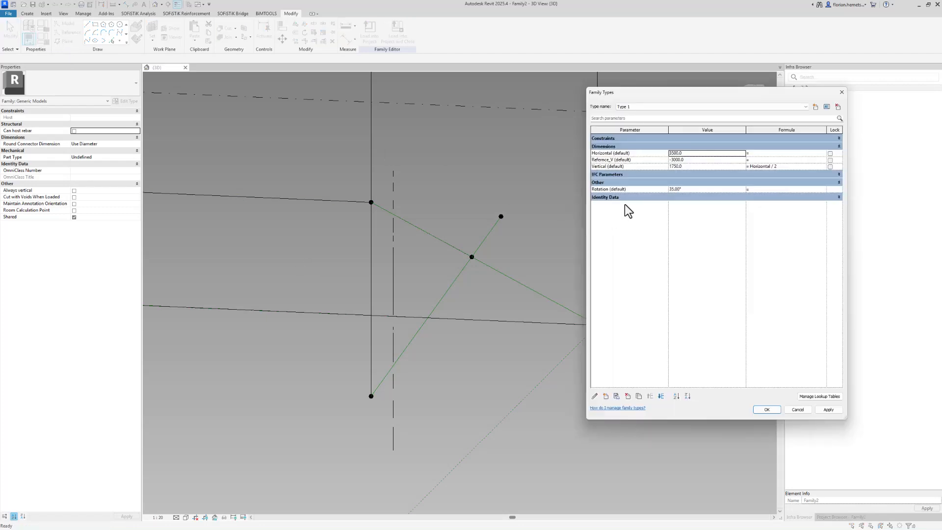
{"action": "left_click", "coordinate": [695, 190]}
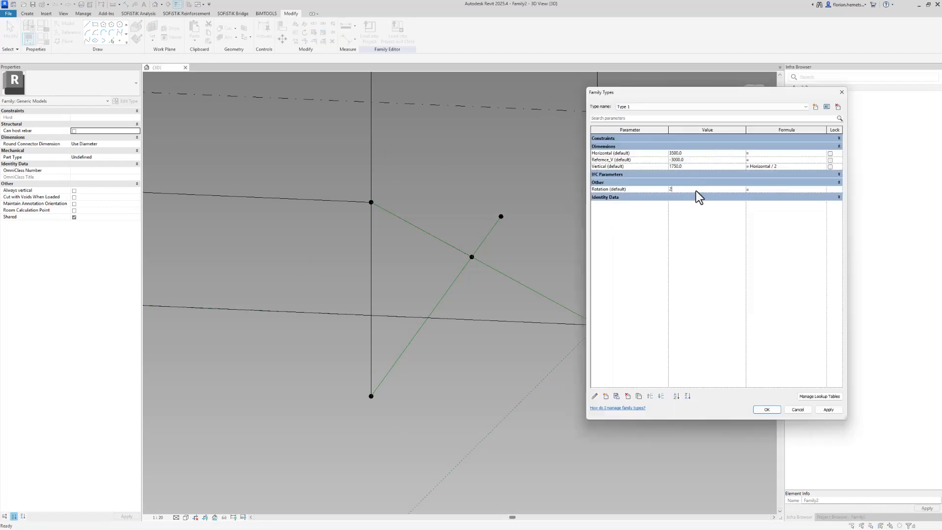
{"action": "type", "text": "2"}
{"action": "left_click", "coordinate": [775, 412]}
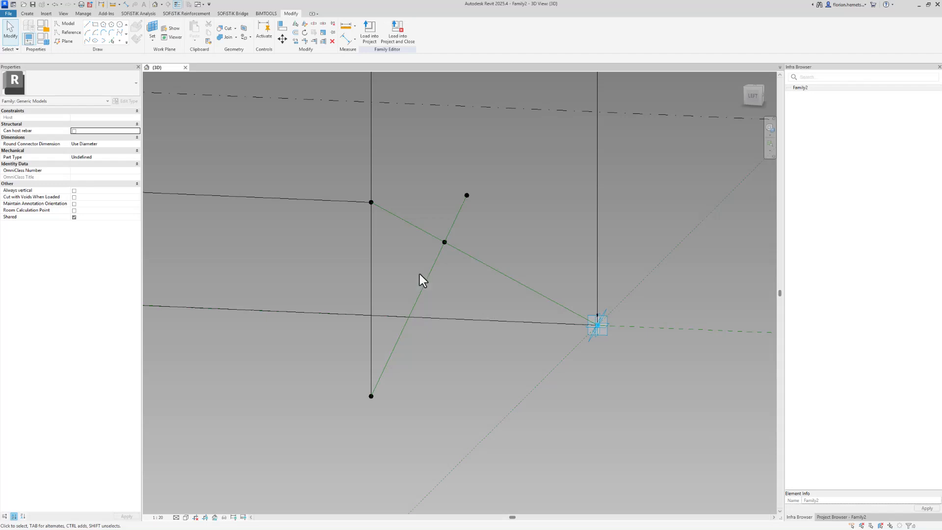
{"action": "scroll", "coordinate": [427, 277], "scroll_direction": "up", "scroll_amount": 2}
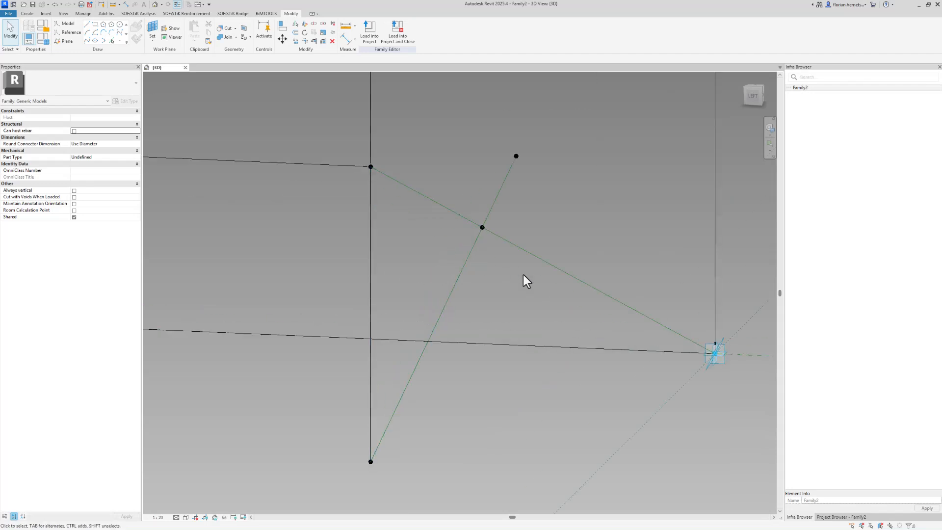